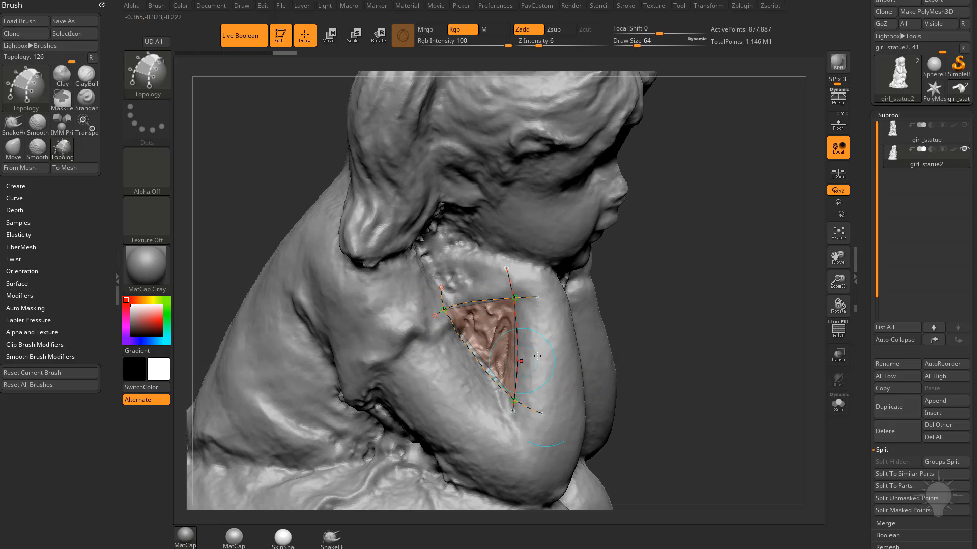
Build a Topology brush patch over the gap between the upper arm and forearm and split its unmasked geometry into a separate subtool
left_click_drag(687, 315, 465, 355)
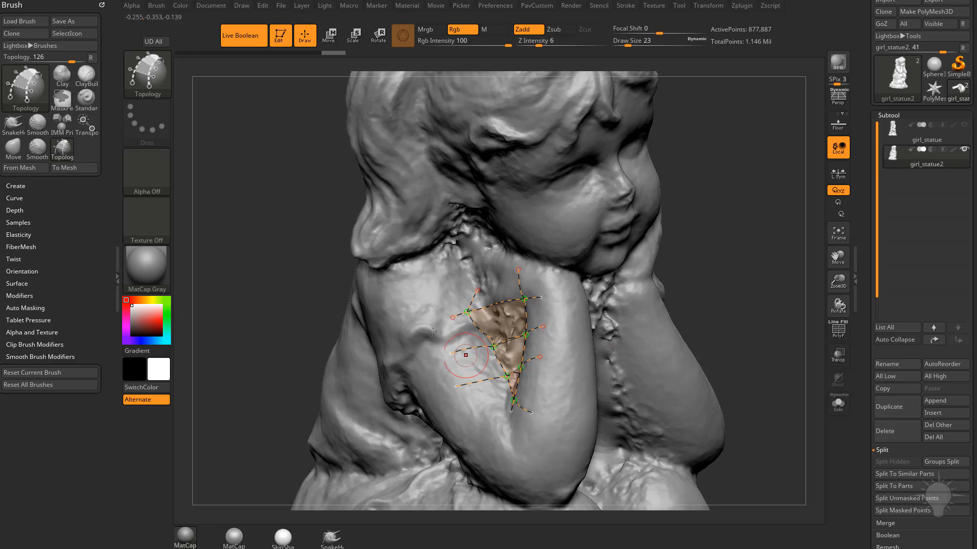
left_click(647, 267)
left_click_drag(776, 270, 620, 289)
mouse_move(735, 268)
left_mouse_down()
mouse_move(682, 268)
mouse_move(743, 265)
left_mouse_up()
key("space")
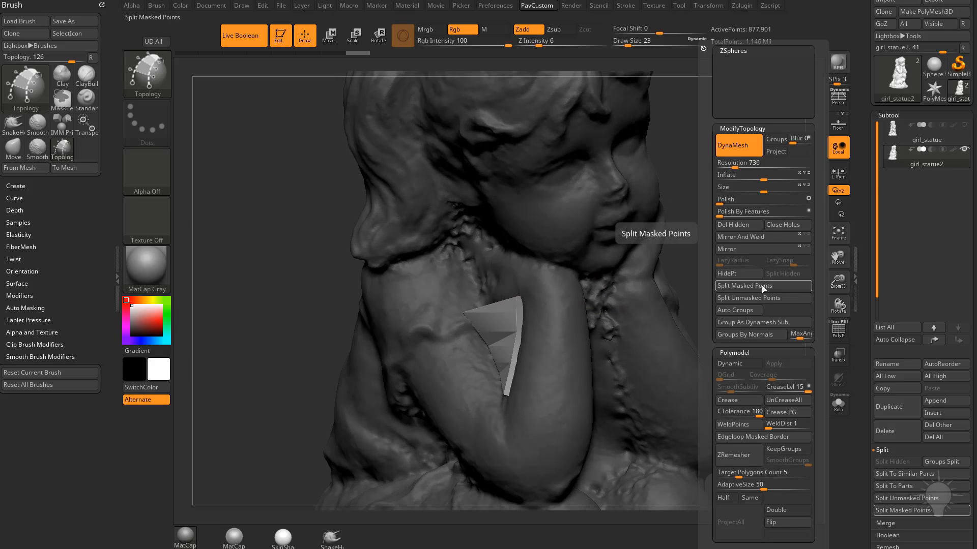
left_click(759, 288)
left_click_drag(757, 285, 746, 303)
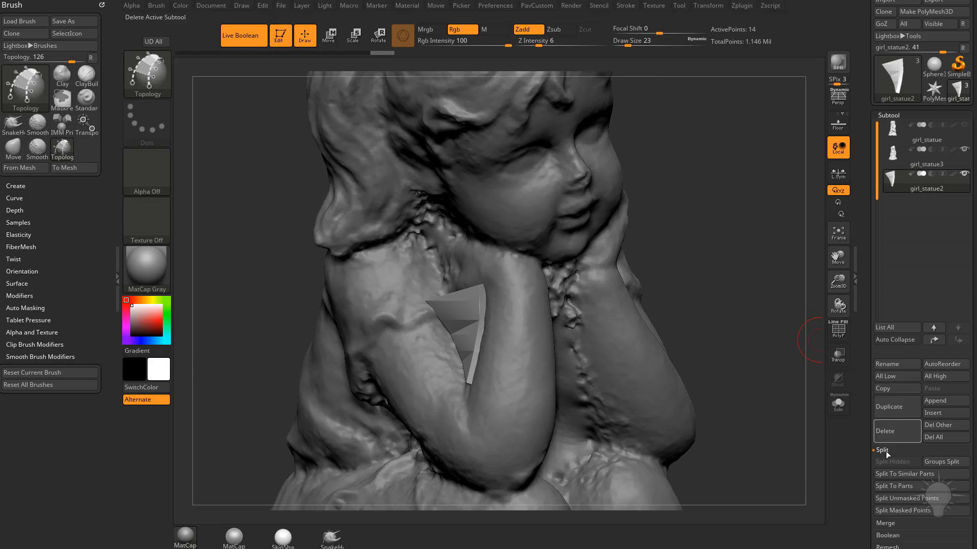
Set the patch subtool to boolean subtraction and toggle Live Boolean off and on to compare the cut
left_click_drag(721, 258, 752, 260)
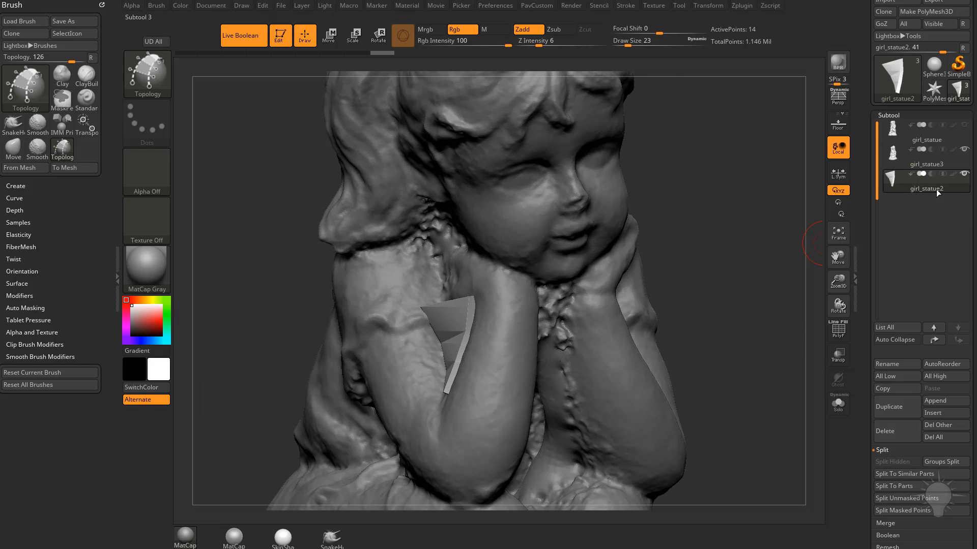
left_click(931, 174)
left_click(257, 39)
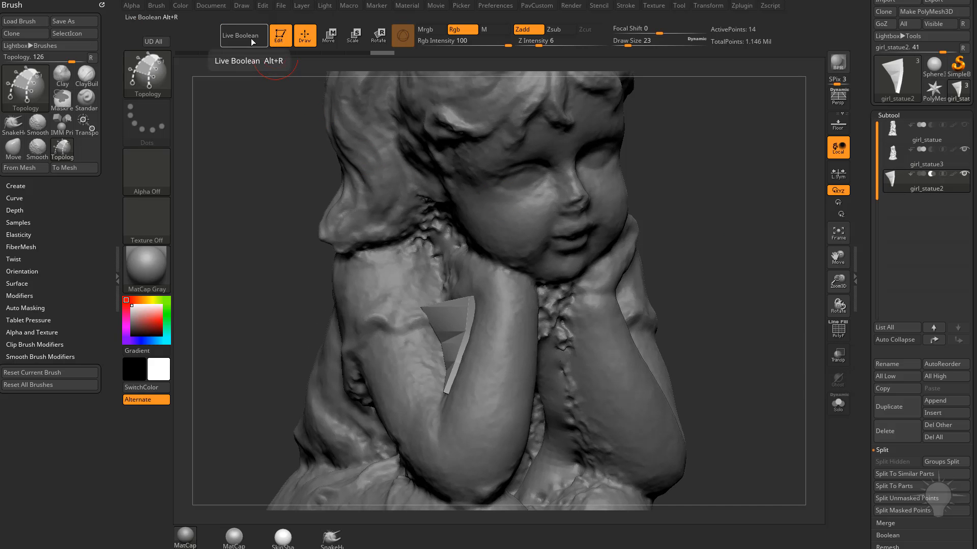
left_click(253, 40)
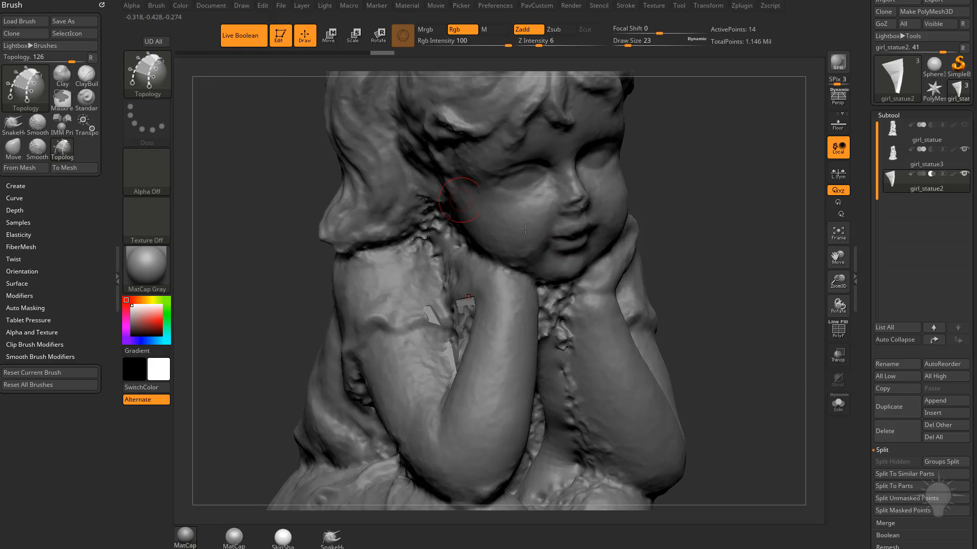
Isolate the patch, extrude it with the ZModeler QMesh action targeting Polygroup All, and show the statue again
left_click(839, 402)
key("b")
key("z")
key("m")
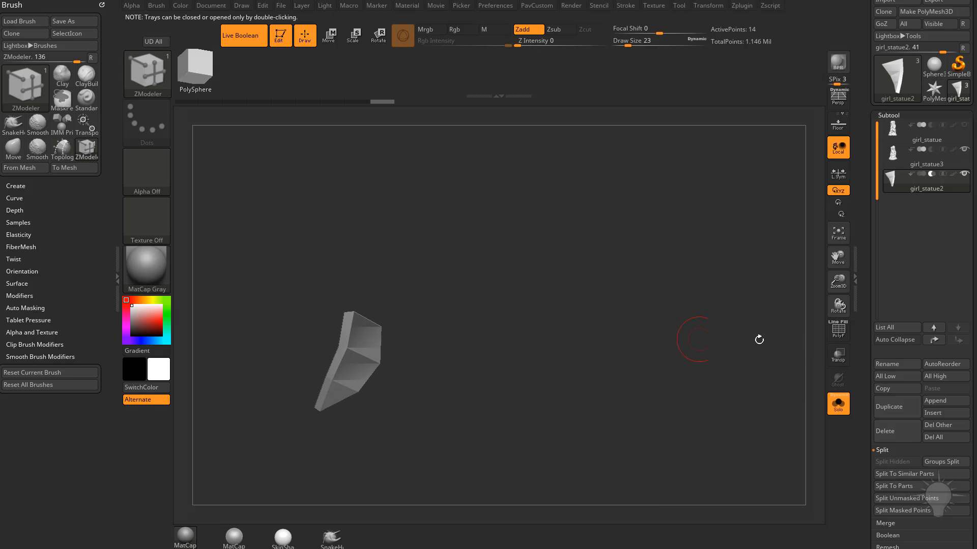
left_click(838, 330)
key("b")
key("z")
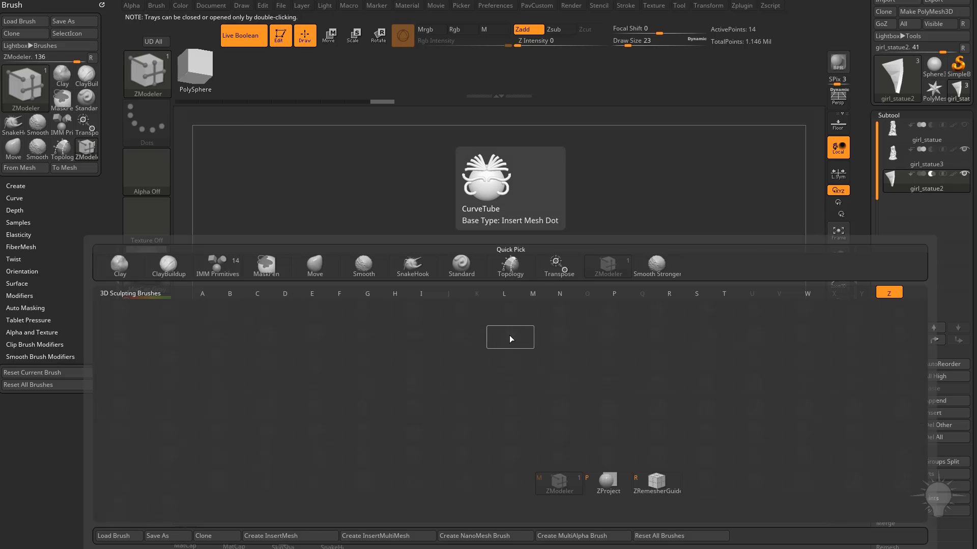
key("m")
key("space")
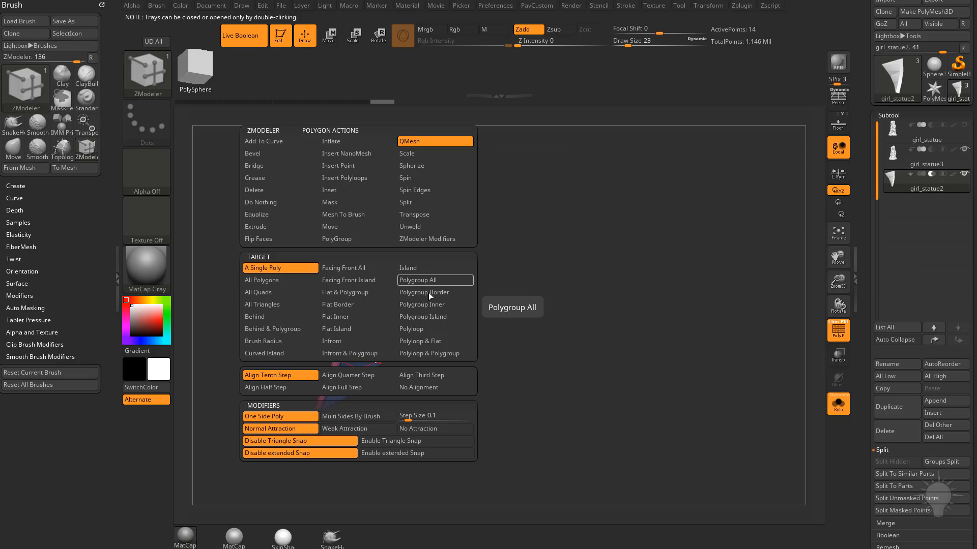
left_click_drag(340, 356, 498, 353)
left_click(837, 404)
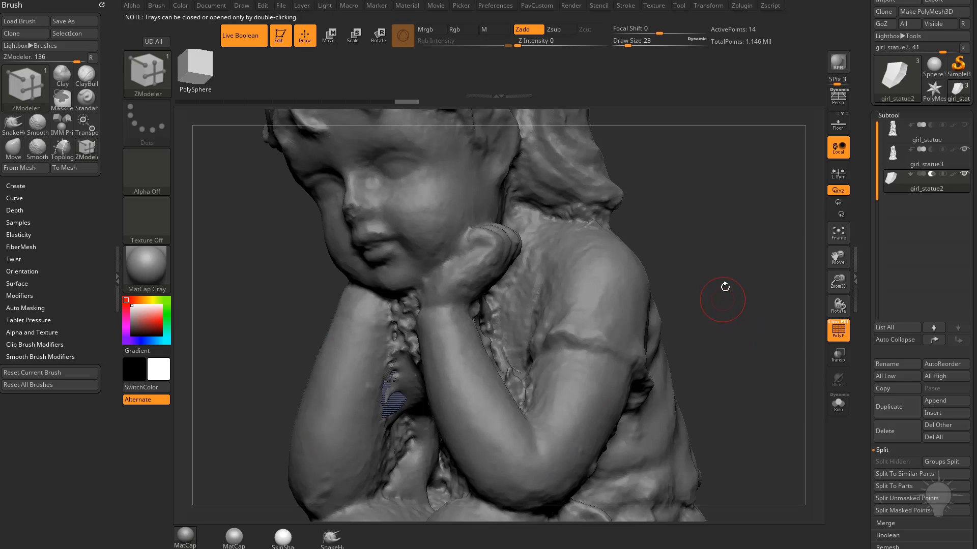
Use ghosted transparency to adjust the extruded patch between the arms with the Move brush, and restore the opaque boolean preview
left_click_drag(723, 286, 851, 335)
left_click_drag(799, 319, 834, 371)
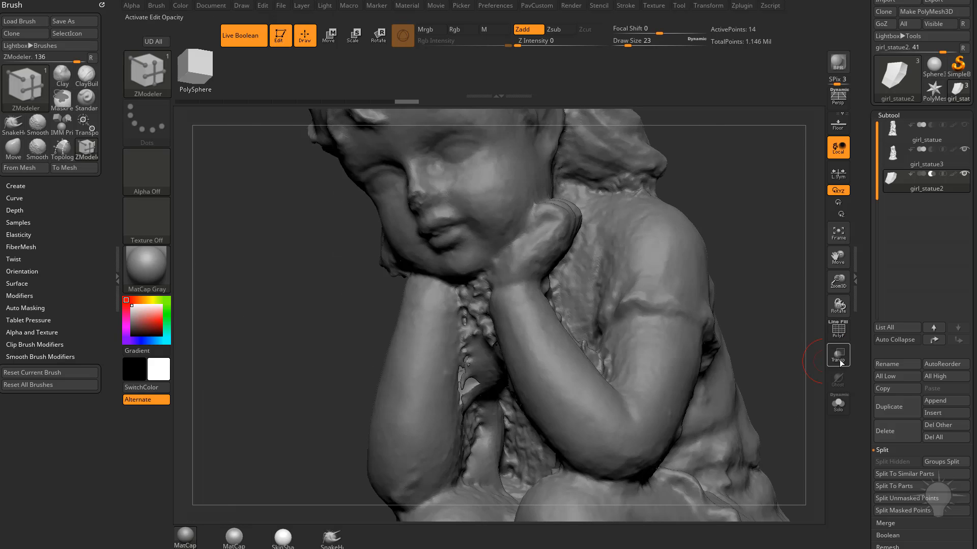
left_click(838, 356)
left_click(838, 379)
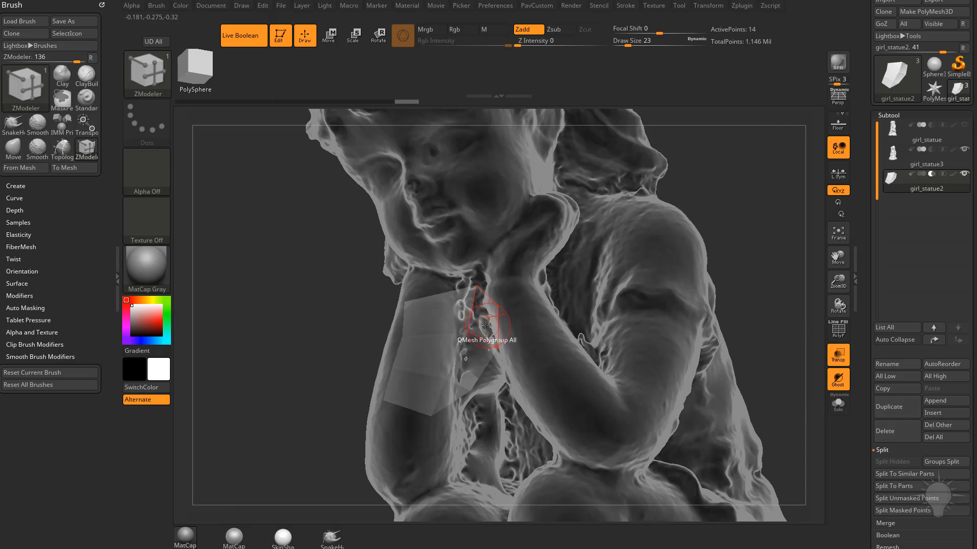
left_click_drag(486, 325, 538, 326)
mouse_move(723, 294)
left_mouse_down()
mouse_move(789, 287)
mouse_move(769, 294)
left_mouse_up()
key("s")
left_click_drag(566, 305, 578, 305)
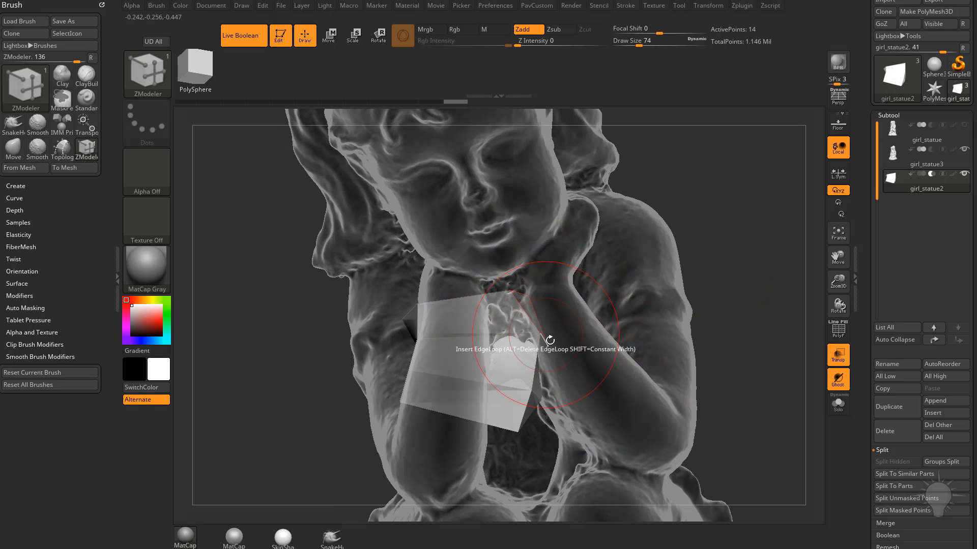
key("b")
key("m")
key("v")
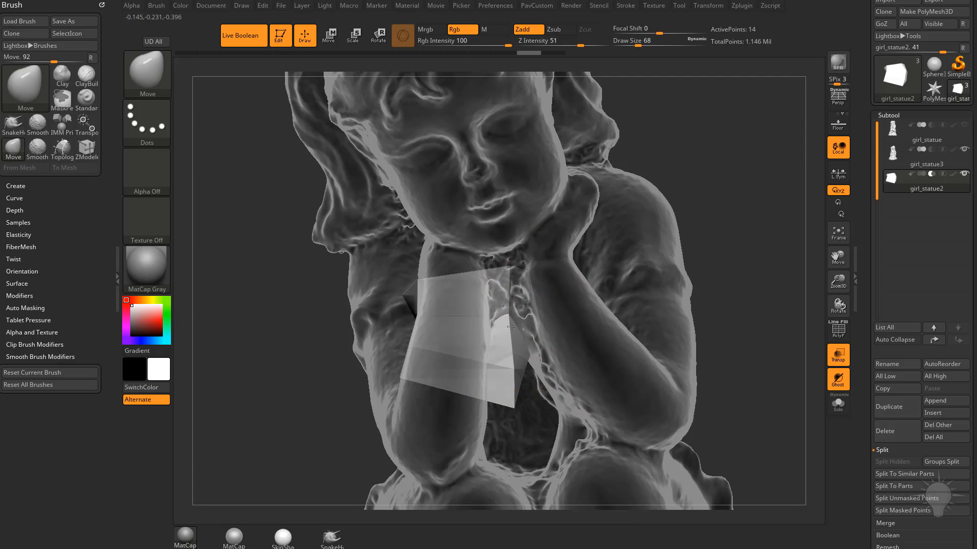
left_click(838, 354)
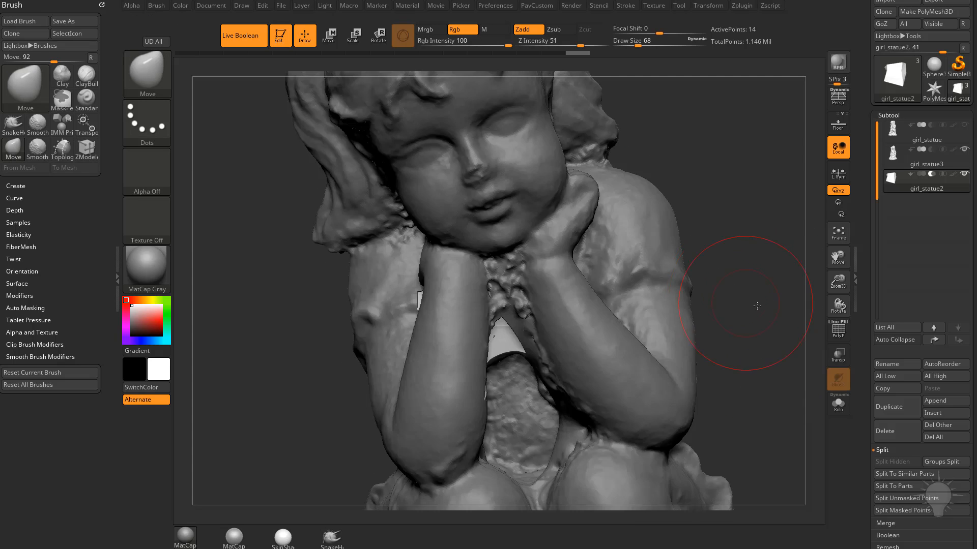
Check the subtracted opening between the arms and delete the patch subtool
mouse_move(736, 327)
left_mouse_down()
mouse_move(791, 306)
mouse_move(634, 272)
left_mouse_up()
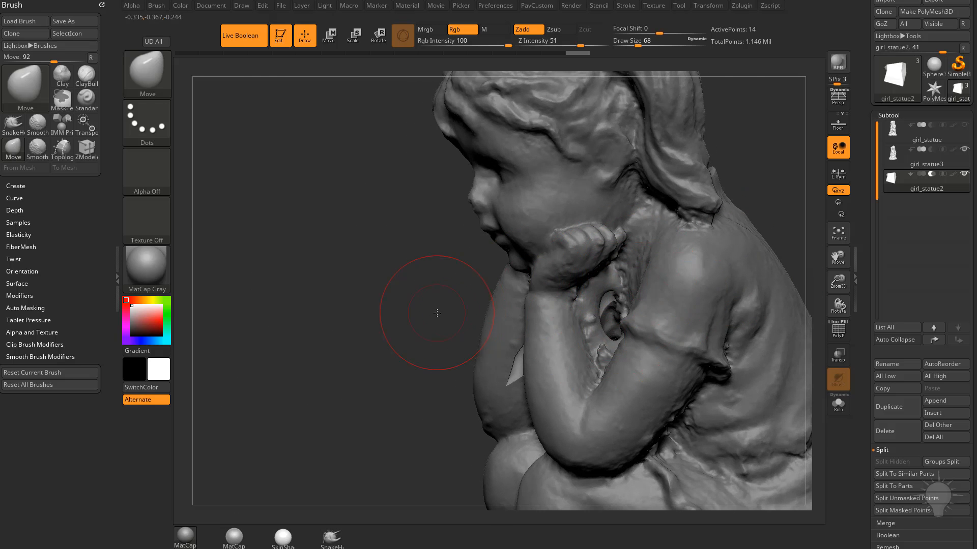
key("s")
left_click_drag(437, 312, 504, 309)
left_click_drag(403, 341, 659, 404)
left_click_drag(793, 218, 796, 305)
left_click(885, 430)
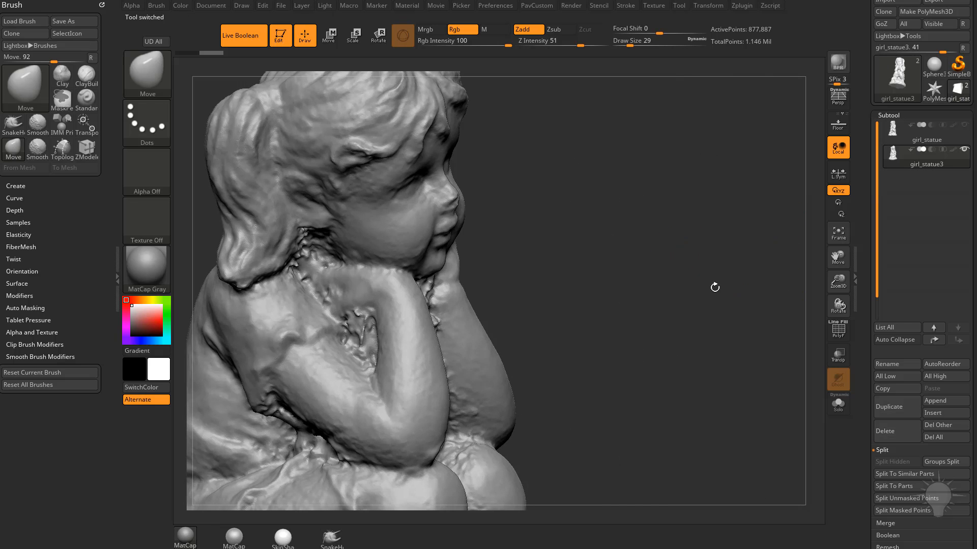
Switch to the Standard brush at draw size 20 and mask the gap between the upper arm and forearm of girl_statue3
key("b")
key("s")
key("t")
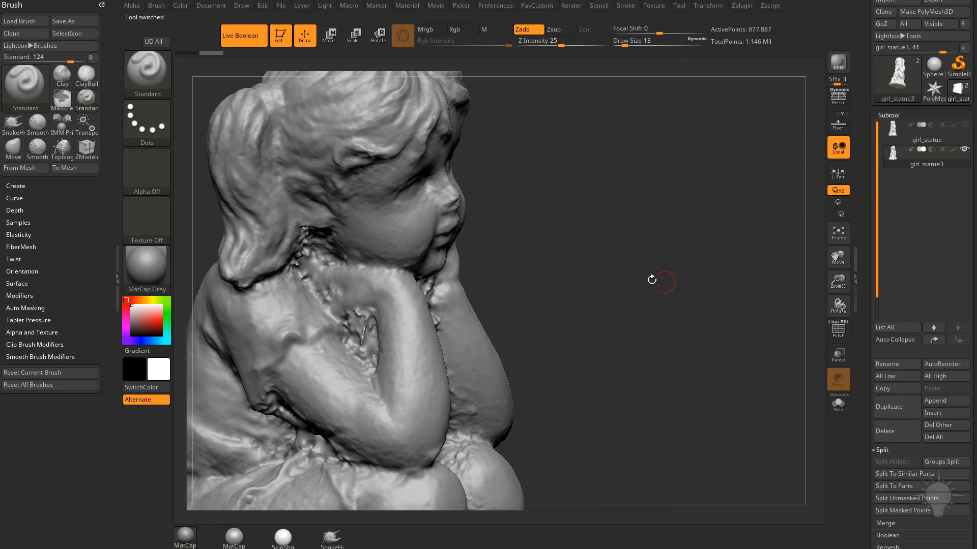
left_click_drag(652, 279, 672, 285)
key("s")
left_click_drag(418, 330, 414, 331)
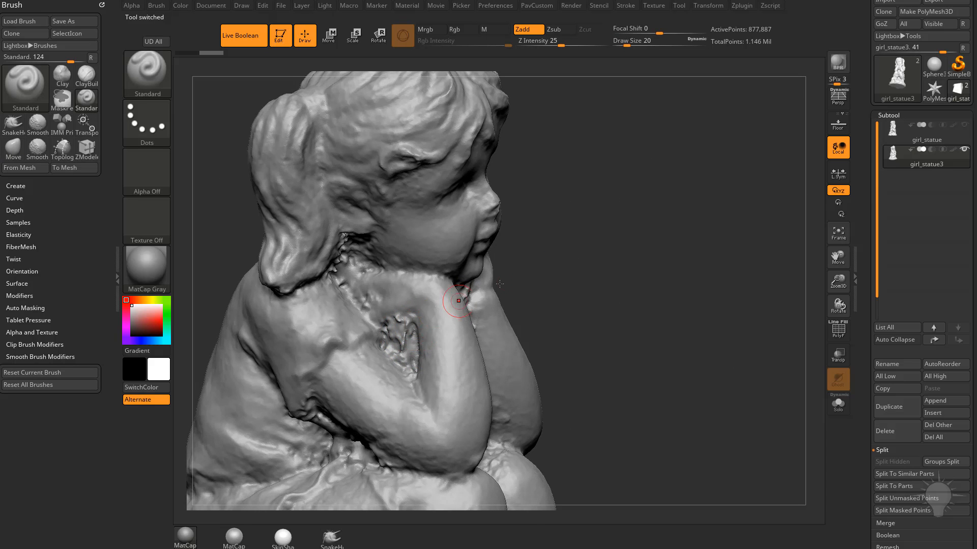
key("ctrl")
mouse_move(500, 284)
left_mouse_down()
mouse_move(420, 330)
mouse_move(433, 351)
left_mouse_up()
left_click_drag(565, 278, 590, 280)
Mask the recess beneath the same arm, between the elbow, the torso and the lap
key("ctrl")
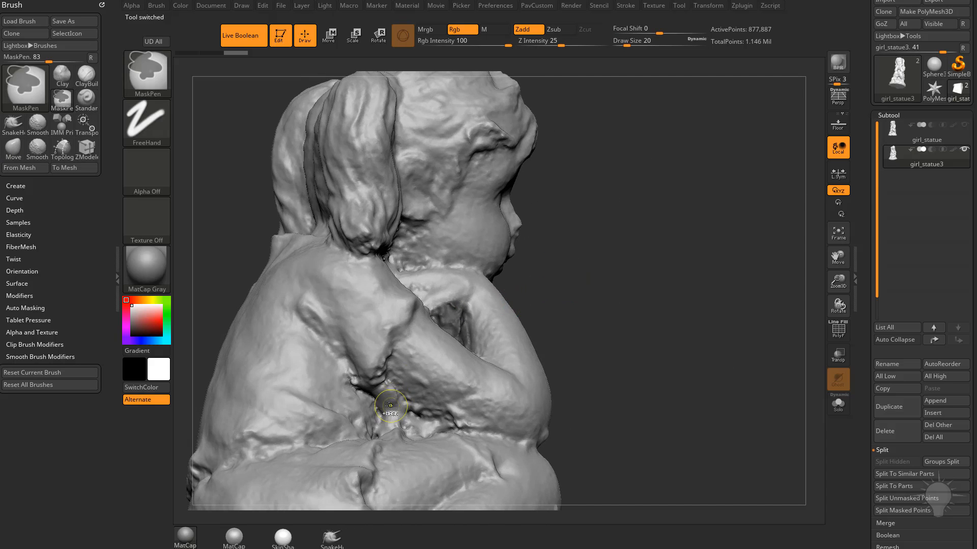
left_click_drag(388, 417, 444, 423, "ctrl")
mouse_move(610, 357)
left_mouse_down()
mouse_move(693, 356)
mouse_move(621, 371)
left_mouse_up()
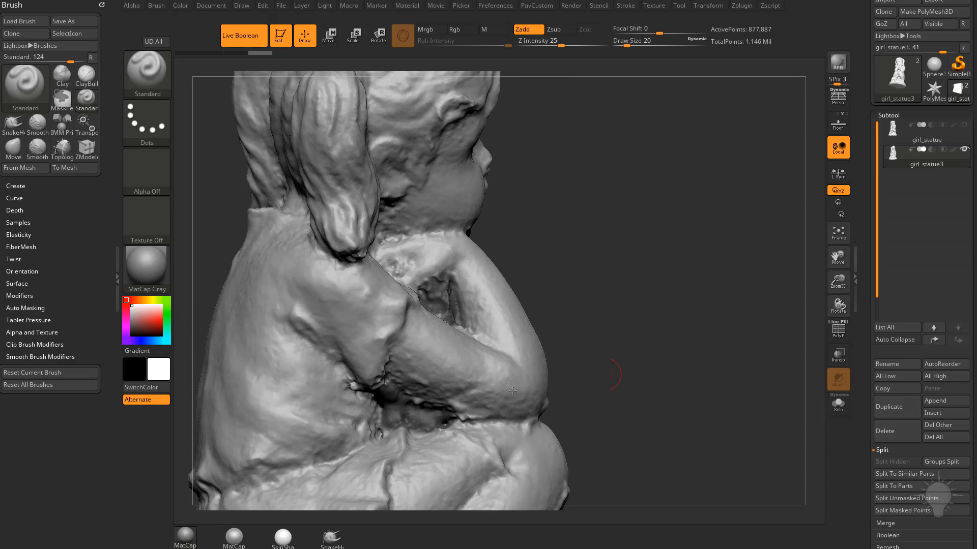
left_click_drag(413, 422, 389, 424, "ctrl")
left_click_drag(575, 330, 612, 281)
Mask the opening between the statue's other forearm, upper arm and chest
key("ctrl")
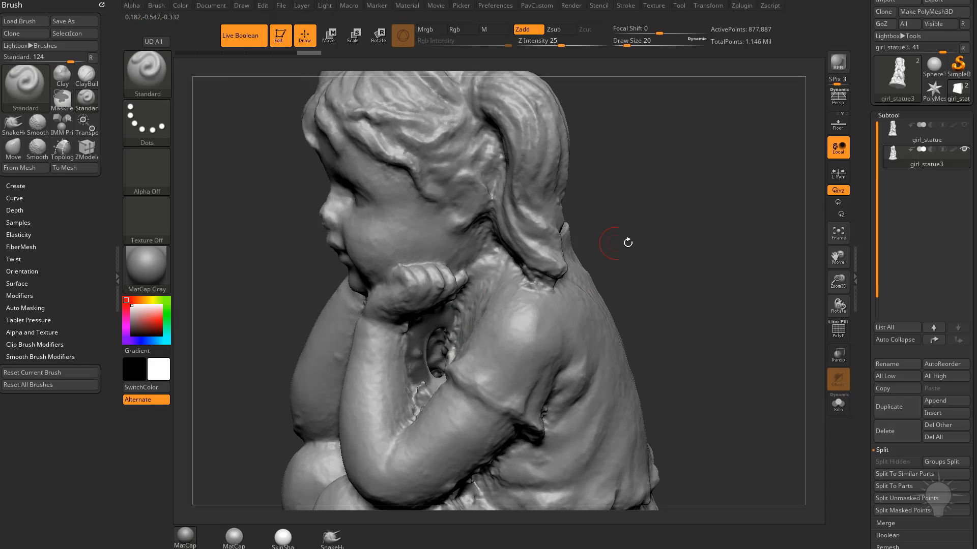
mouse_move(628, 242)
left_mouse_down()
mouse_move(637, 292)
mouse_move(625, 305)
mouse_move(658, 273)
mouse_move(680, 270)
left_mouse_up()
key("ctrl")
key("ctrl")
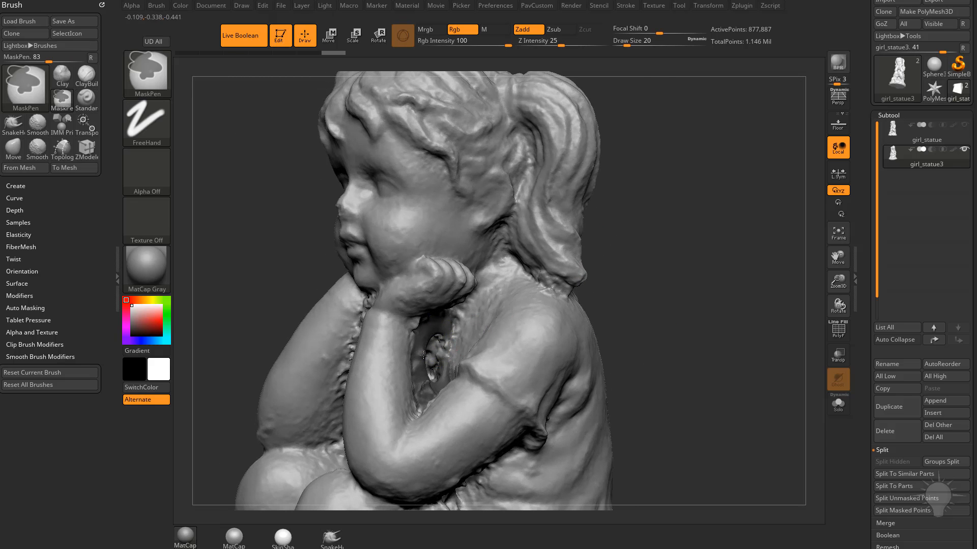
left_click_drag(640, 319, 532, 290)
Mask the recessed area between the two forearms, from below the chin down toward the knees
key("ctrl")
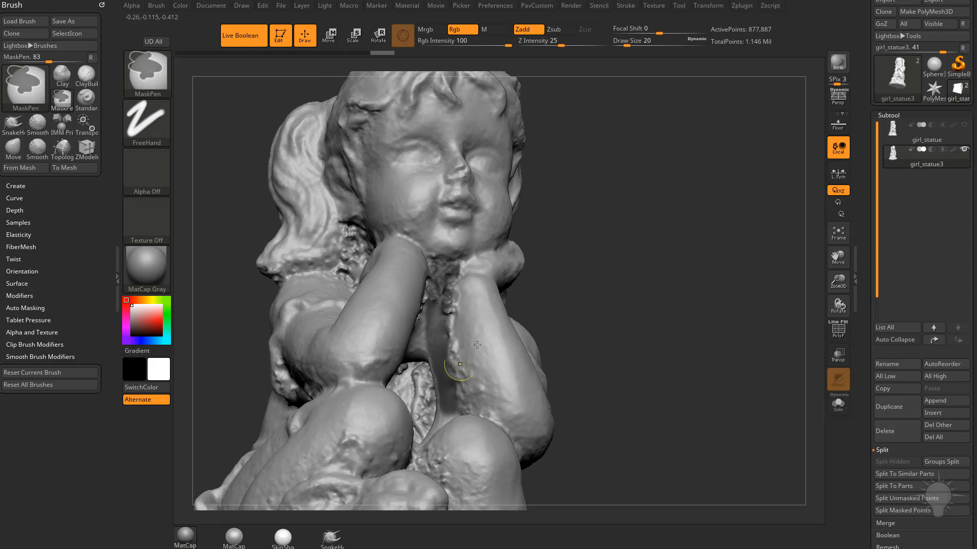
left_click_drag(609, 374, 600, 324, "alt")
key("ctrl")
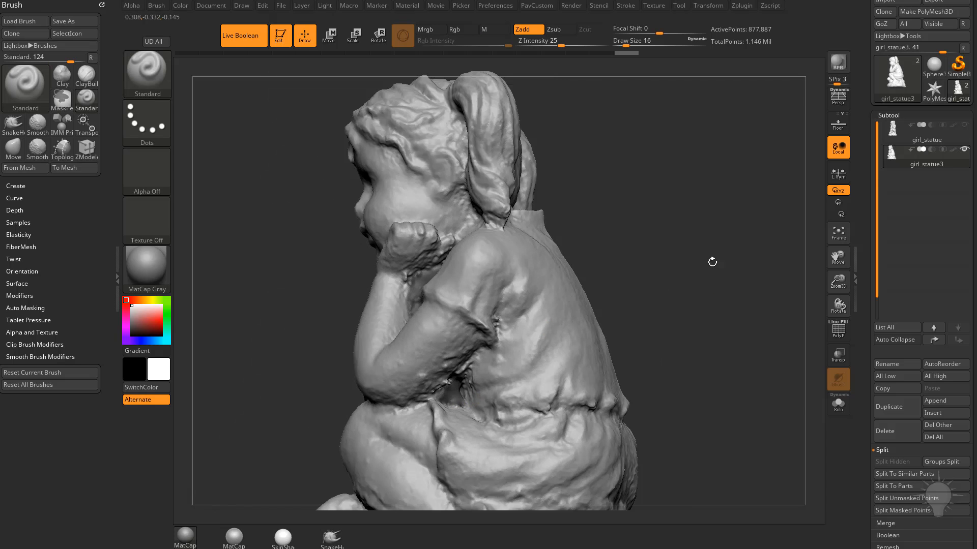
Show polygroup fill without wireframe lines, turn the masked recesses into their own polygroup, and isolate it
left_click_drag(712, 261, 689, 285)
left_click(839, 331)
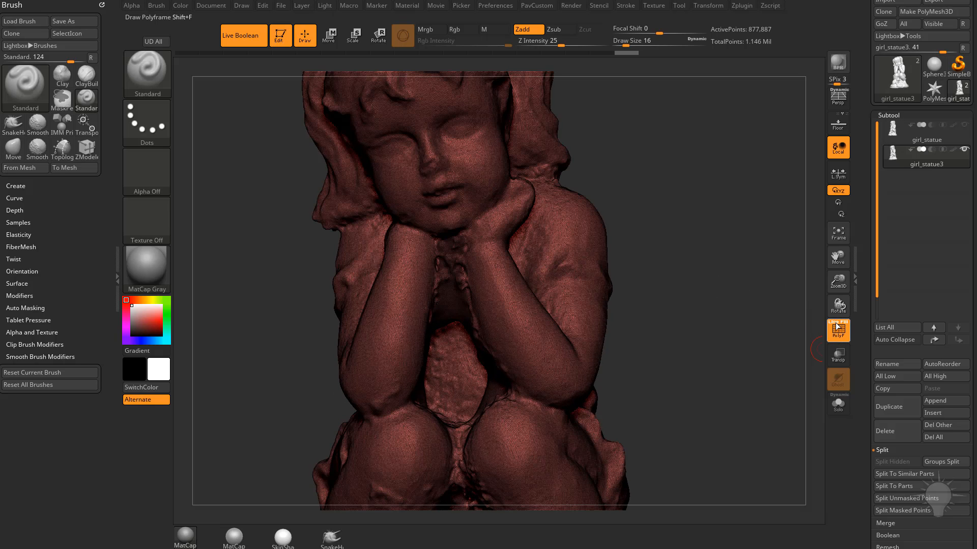
left_click(836, 325)
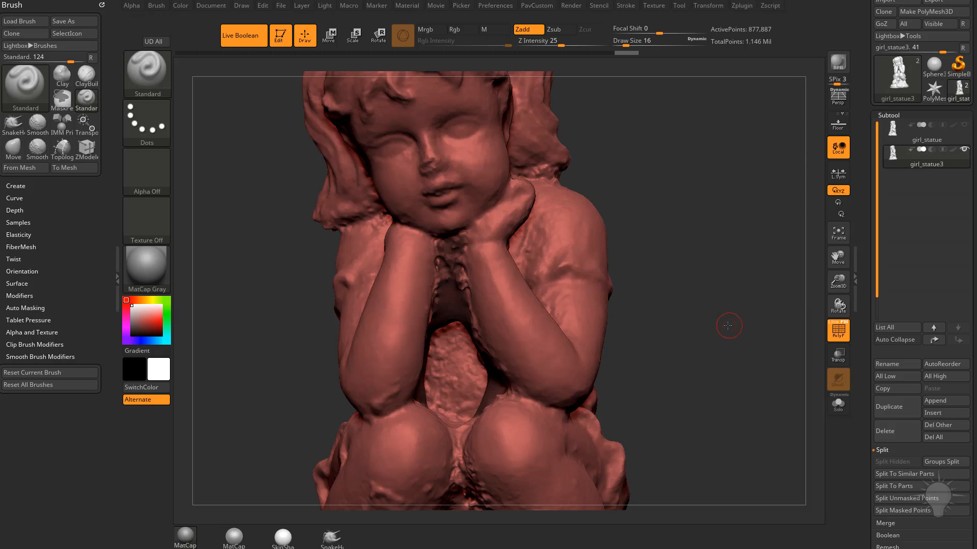
mouse_move(729, 327)
left_mouse_down()
mouse_move(698, 324)
mouse_move(767, 315)
mouse_move(719, 323)
mouse_move(671, 305)
mouse_move(708, 276)
mouse_move(745, 283)
left_mouse_up()
key("ctrl")
left_click(518, 300, "ctrl+shift")
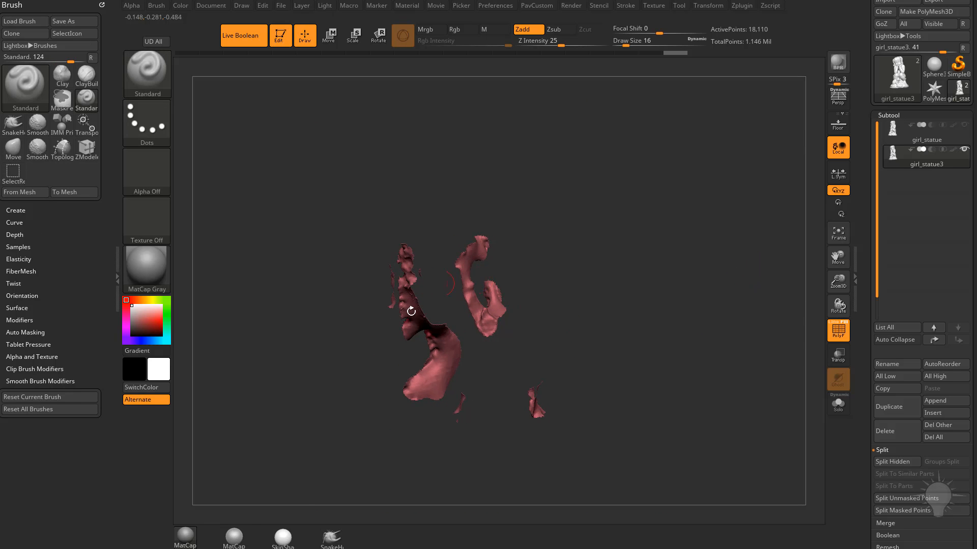
Extract the isolated recesses with S Smt 5, thickness 0.02 and Double enabled, and accept the result as a new subtool
scroll(885, 385, "down", 5)
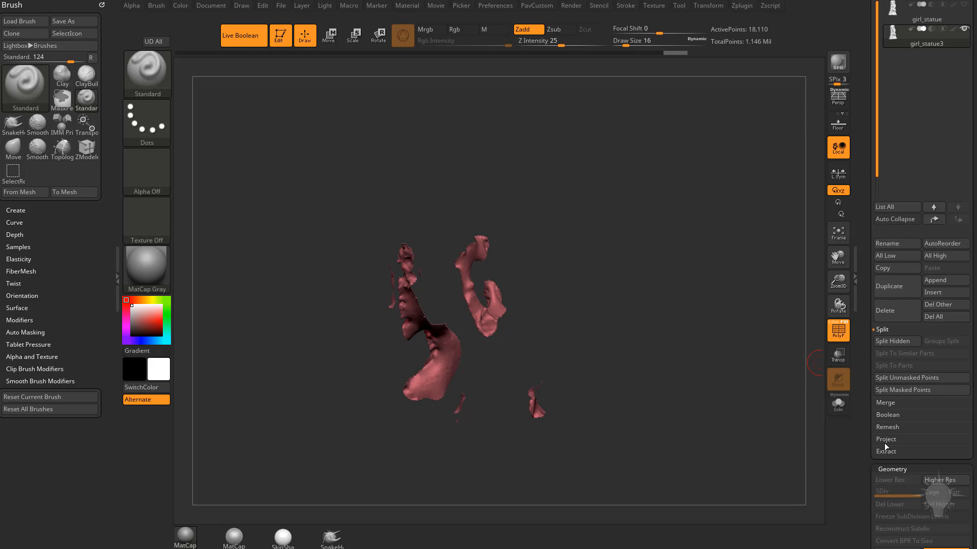
left_click(885, 451)
left_click(891, 477)
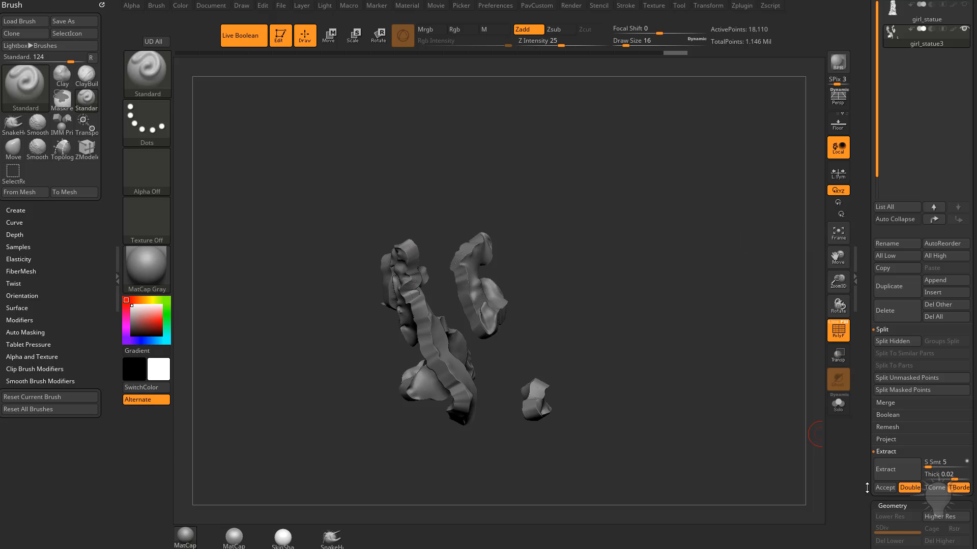
left_click(886, 488)
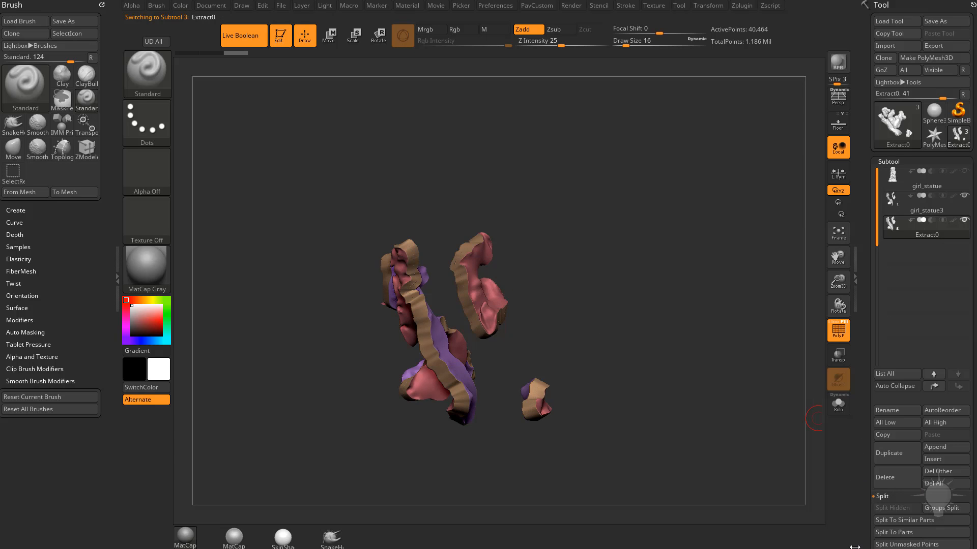
Unhide the whole girl_statue3 mesh in Solo mode and select the Extract0 subtool
left_click_drag(640, 279, 600, 257)
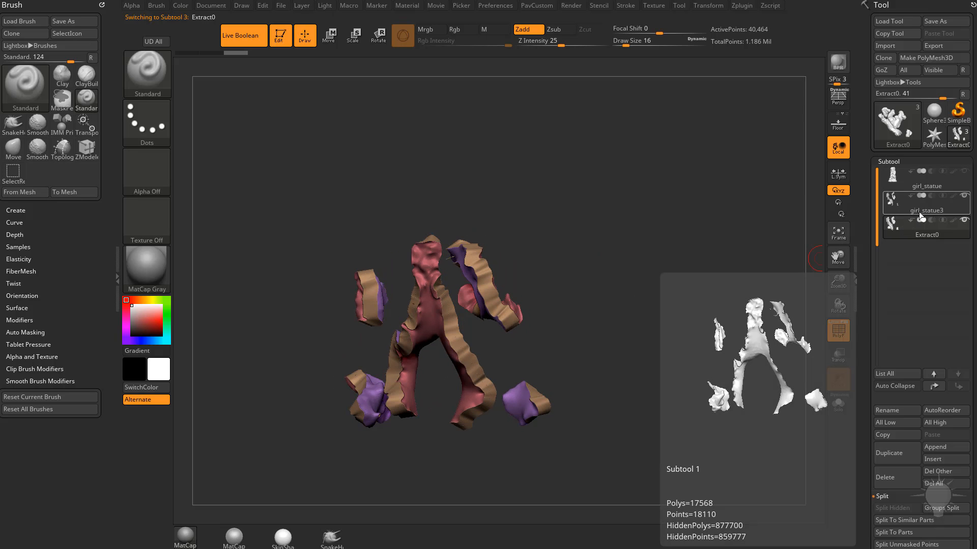
left_click(939, 216)
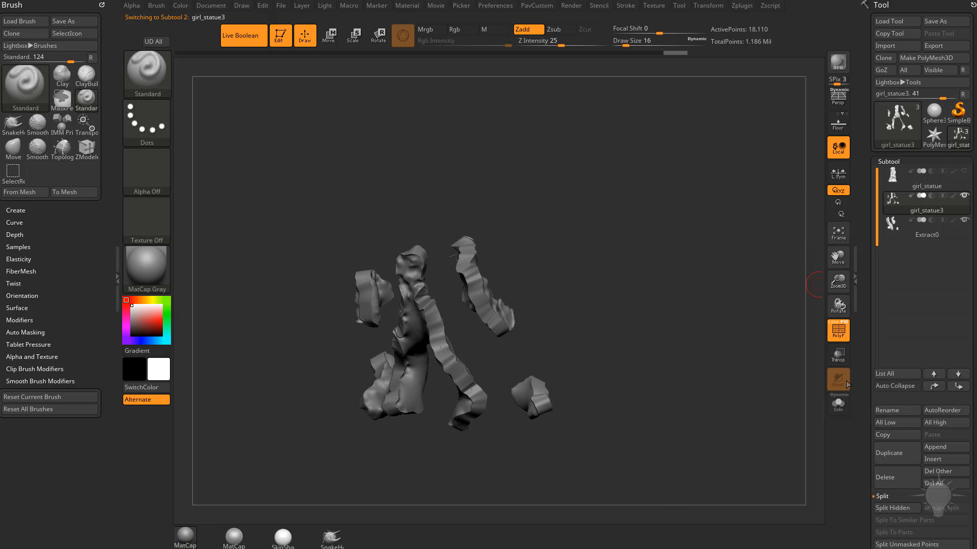
left_click(838, 403)
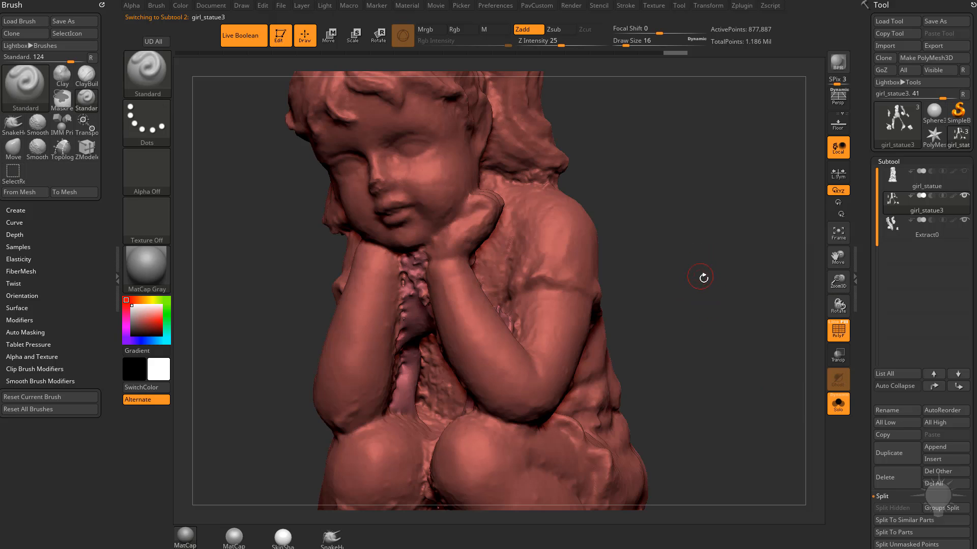
left_click_drag(703, 278, 804, 315)
left_click(931, 243)
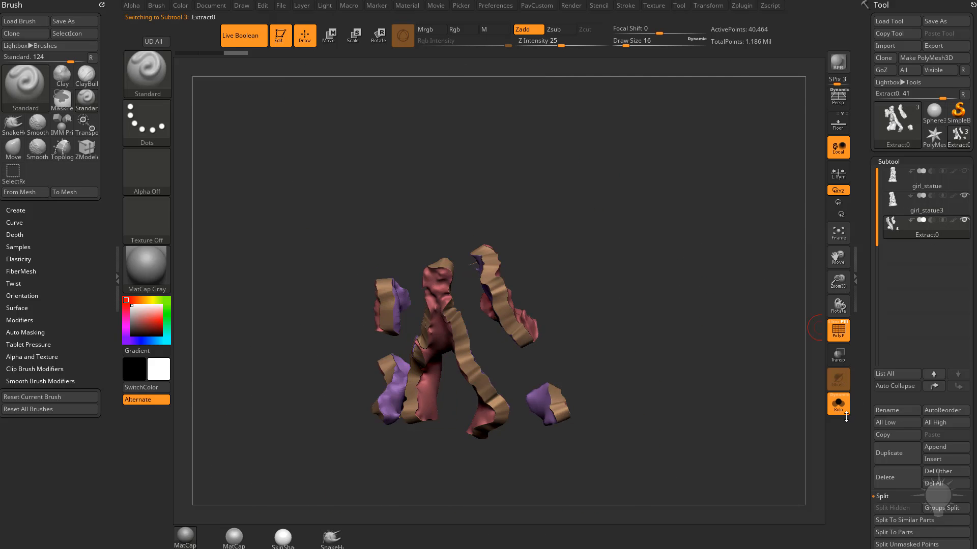
Display the whole statue with Extract0, set Extract0 to Live Boolean subtraction, and turn off the polyframe display
left_click(838, 404)
left_click_drag(770, 373, 807, 392)
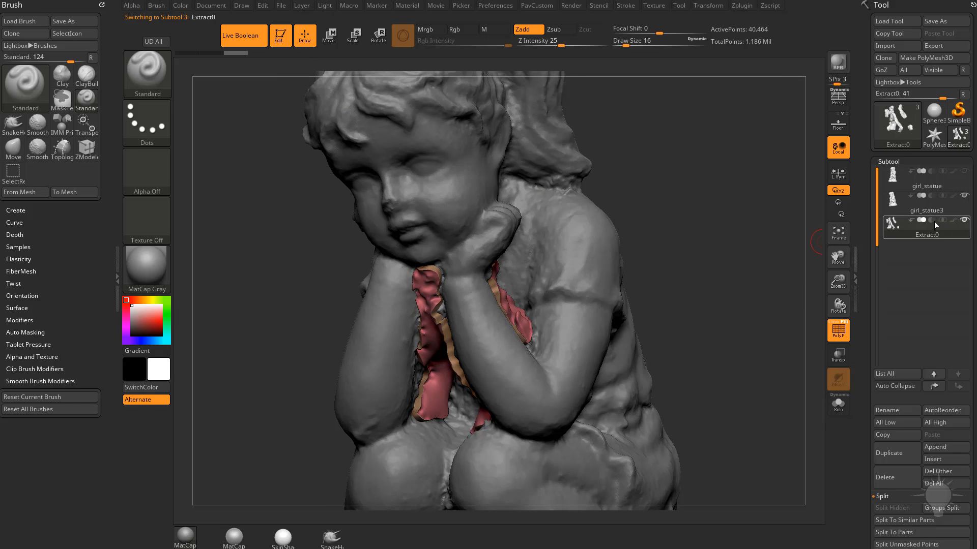
mouse_move(728, 267)
left_mouse_down()
mouse_move(783, 300)
mouse_move(708, 315)
mouse_move(729, 233)
mouse_move(778, 236)
mouse_move(712, 270)
left_mouse_up()
left_click(831, 333)
Show only the Extract0 subtool with its polygroups and wireframe, and activate the CurveBridge brush
left_click(838, 404)
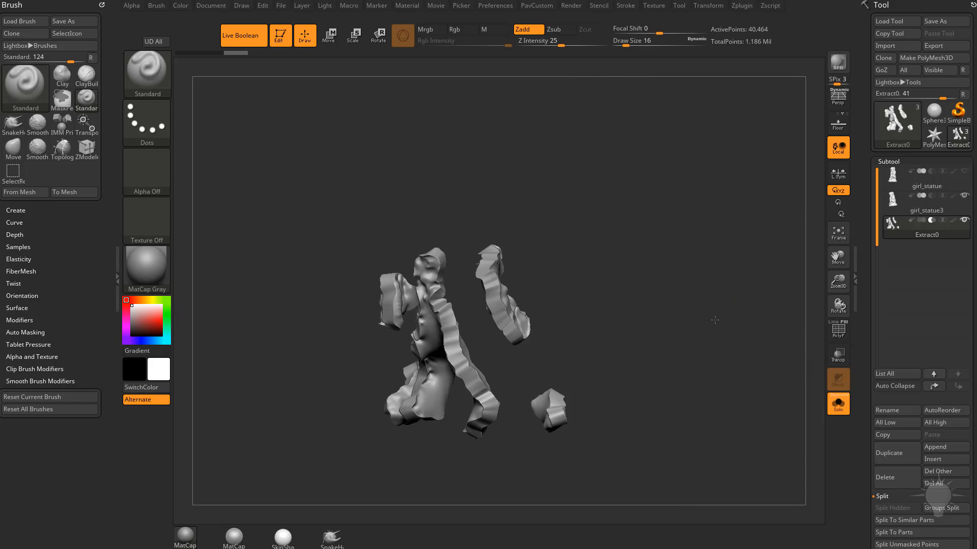
mouse_move(710, 306)
left_mouse_down("alt")
mouse_move(712, 354)
mouse_move(729, 320)
mouse_move(728, 229)
mouse_move(647, 232)
mouse_move(648, 279)
mouse_move(700, 313)
mouse_move(673, 263)
mouse_move(709, 260)
mouse_move(677, 285)
mouse_move(754, 318)
mouse_move(717, 311)
mouse_move(732, 296)
mouse_move(712, 282)
mouse_move(668, 280)
mouse_move(680, 251)
left_mouse_up("alt")
left_click(843, 326)
key("f")
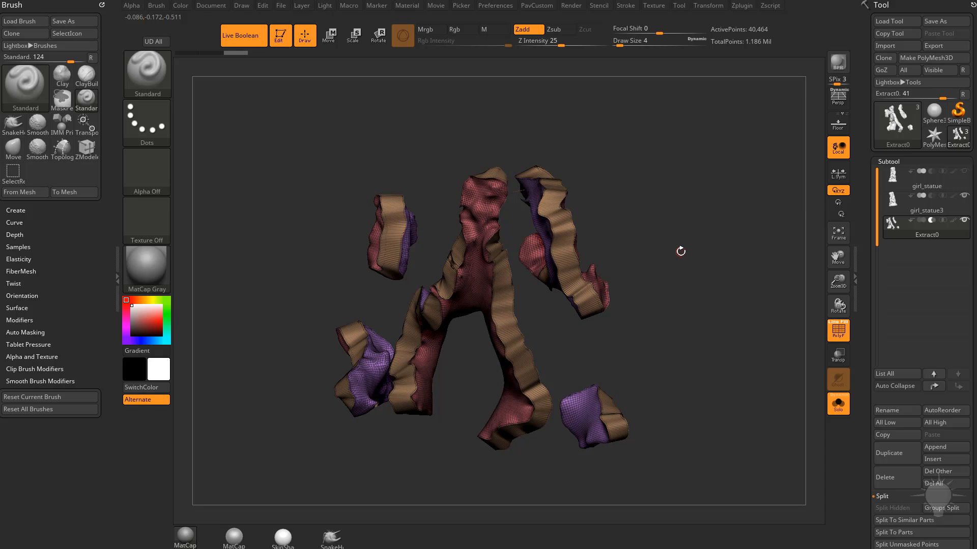
left_click_drag(647, 200, 494, 269)
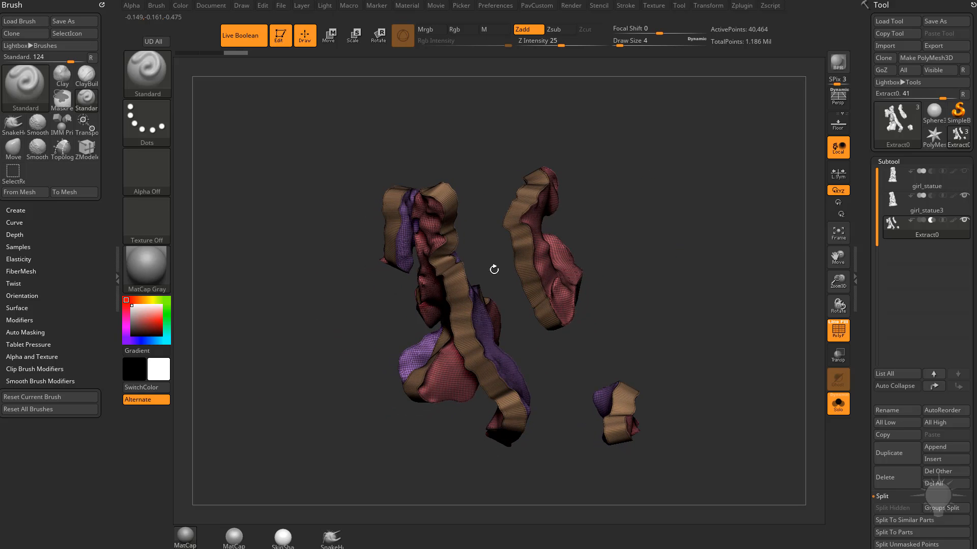
mouse_move(713, 278)
left_mouse_down()
mouse_move(711, 264)
mouse_move(711, 297)
mouse_move(722, 295)
left_mouse_up()
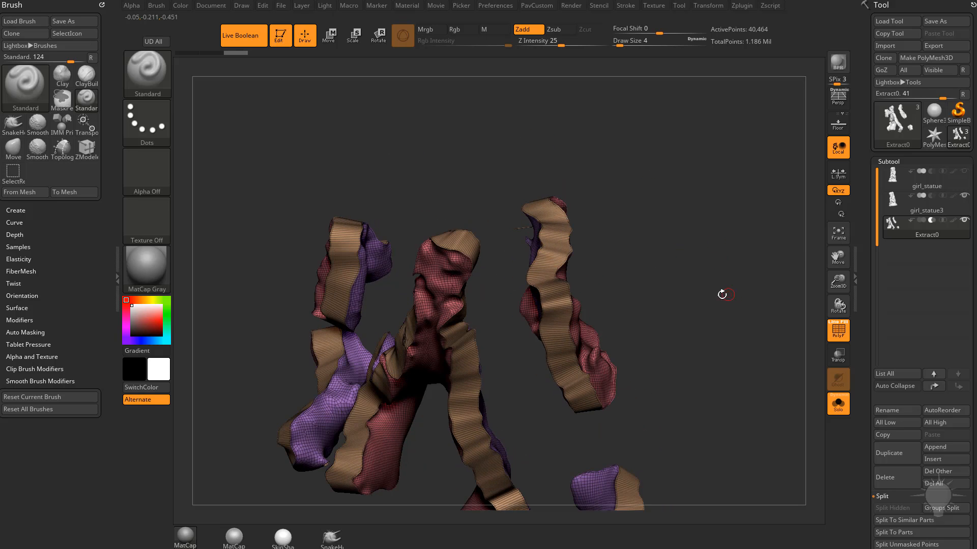
key("b")
key("c")
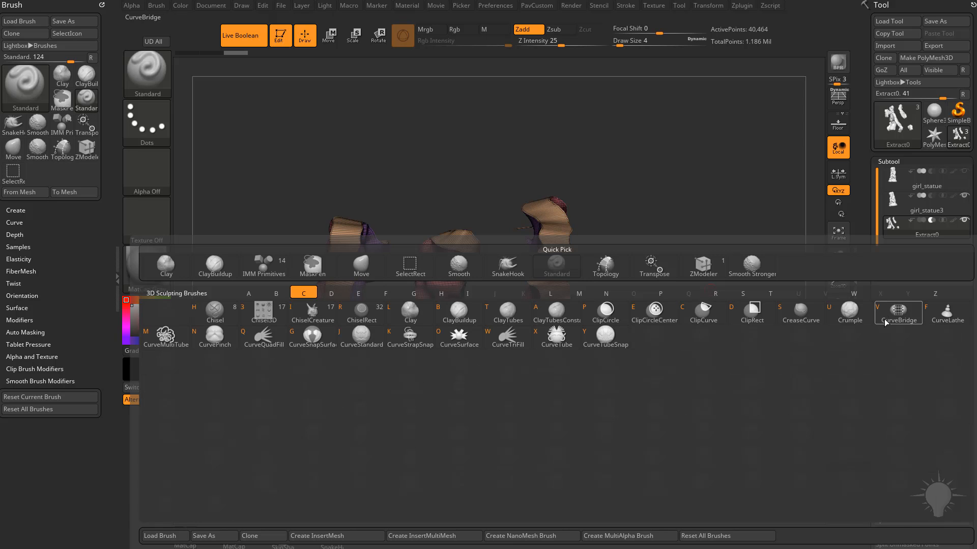
key("b")
left_click_drag(725, 262, 575, 318)
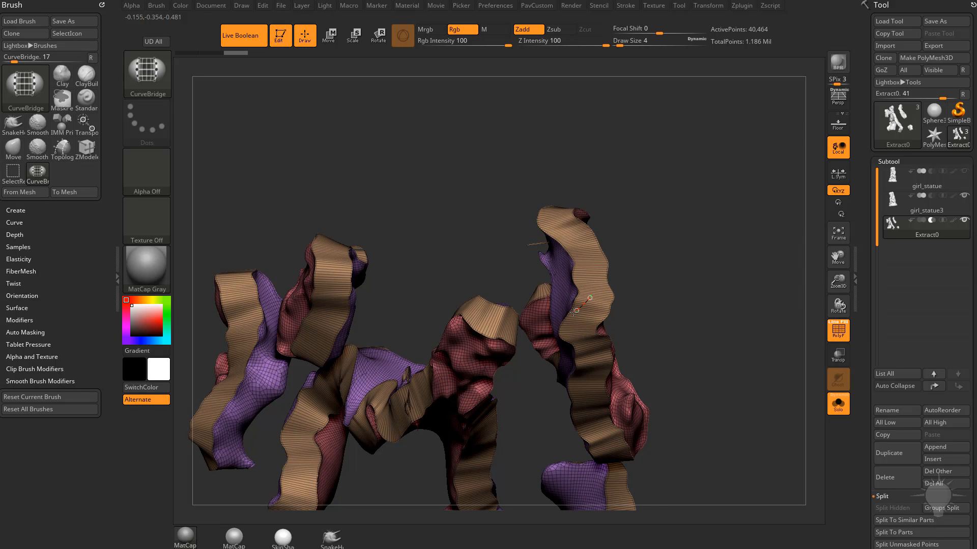
Try to bridge the borders of two separate extracted strips with CurveBridge, then undo the attempt
left_click_drag(575, 312, 563, 322)
mouse_move(726, 310)
left_mouse_down()
mouse_move(770, 318)
mouse_move(715, 301)
mouse_move(710, 253)
mouse_move(594, 273)
left_mouse_up()
left_click_drag(434, 211, 347, 289)
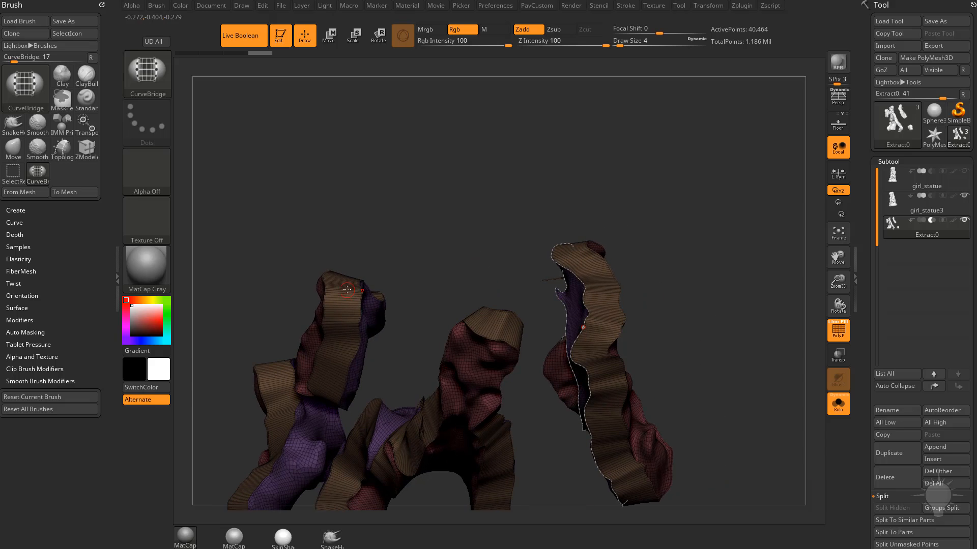
left_click(358, 296)
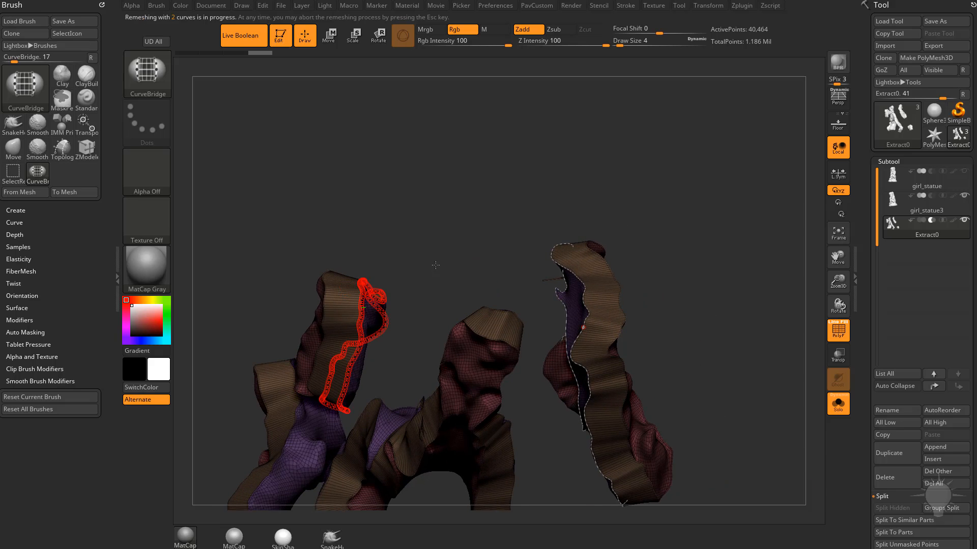
left_click_drag(737, 266, 702, 270)
key("ctrl+z")
key("ctrl+z")
Hide the purple inner-face polygroup of Extract0, delete the hidden polygons, and open the Modify Topology options
left_click_drag(681, 236, 665, 275, "alt")
key("ctrl+shift")
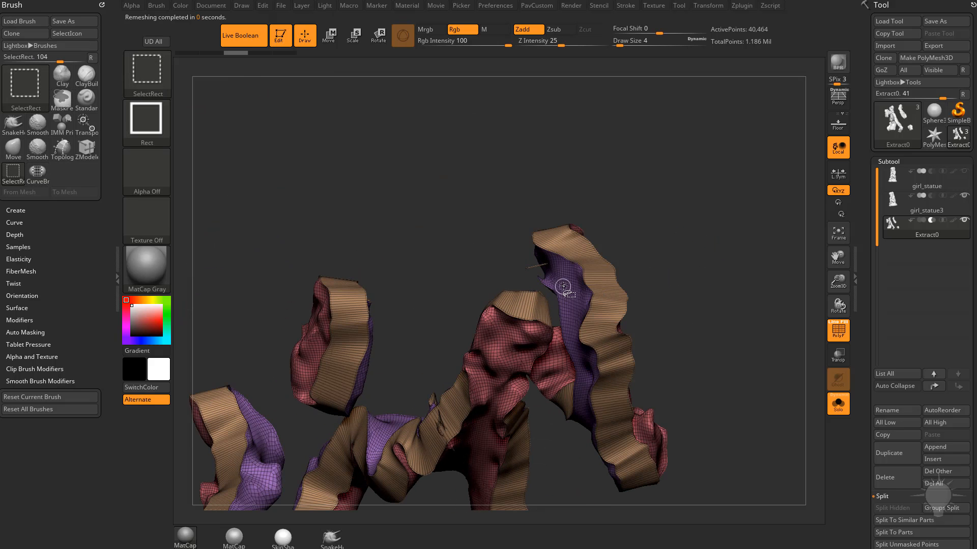
left_click(569, 284, "ctrl+shift")
mouse_move(739, 301)
left_mouse_down()
mouse_move(706, 264)
mouse_move(739, 264)
mouse_move(694, 265)
mouse_move(706, 246)
mouse_move(736, 271)
left_mouse_up()
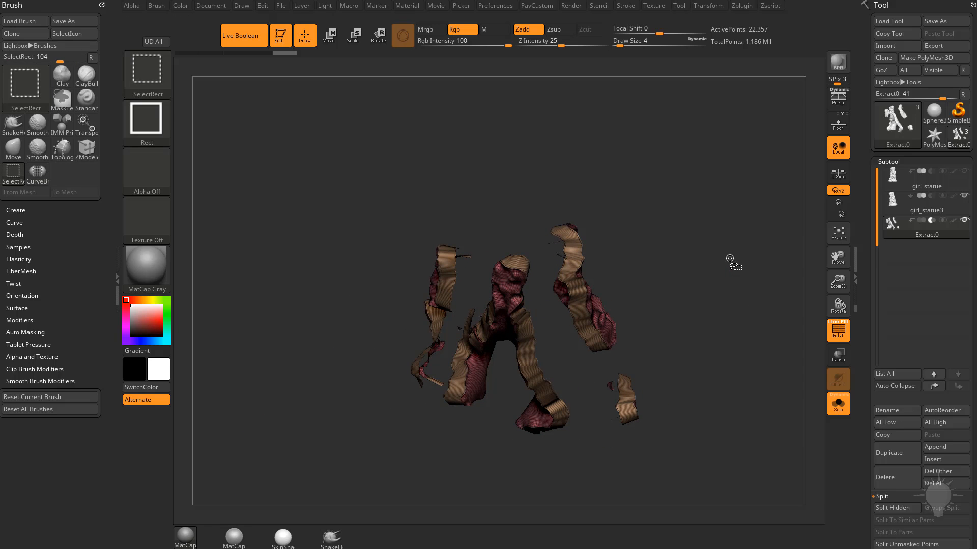
left_click(738, 282, "ctrl+shift")
left_click_drag(721, 228, 749, 289, "ctrl+shift")
key("2")
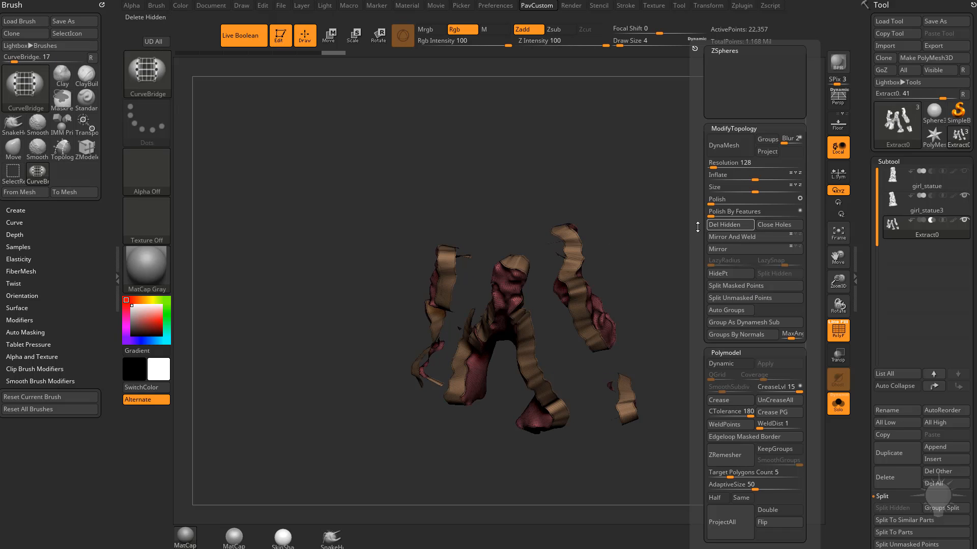
scroll(872, 382, "down", 5)
scroll(872, 382, "down", 5)
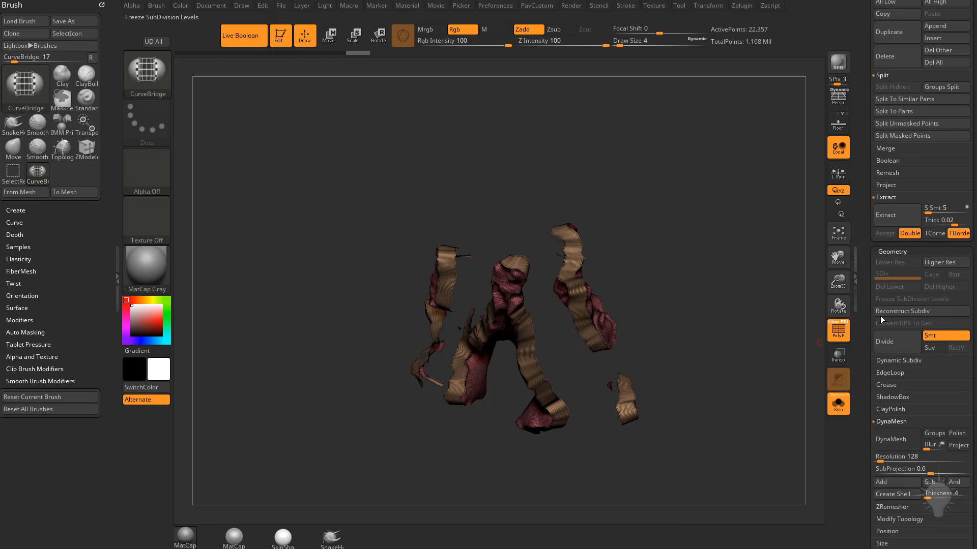
left_click(898, 519)
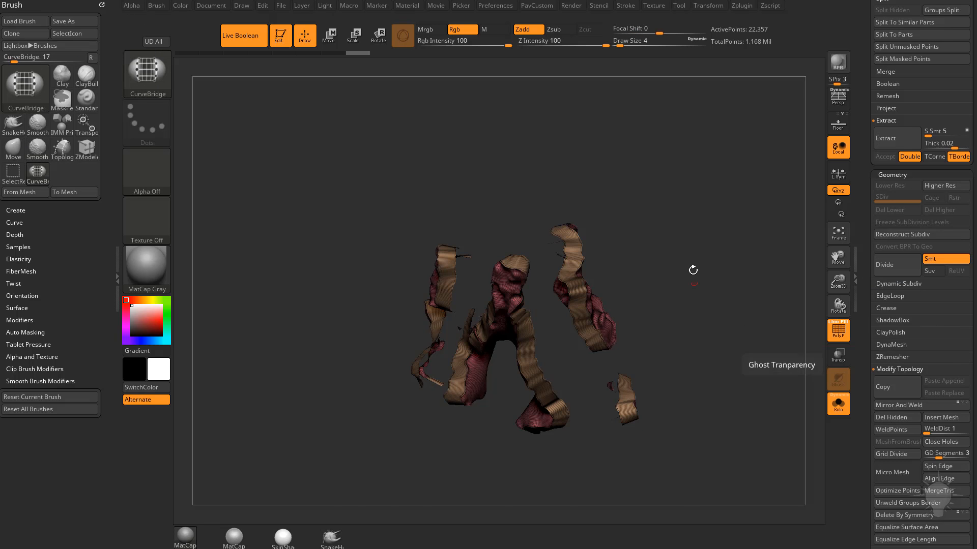
mouse_move(692, 270)
left_mouse_down()
mouse_move(727, 262)
mouse_move(705, 272)
left_mouse_up()
key("b")
key("z")
key("m")
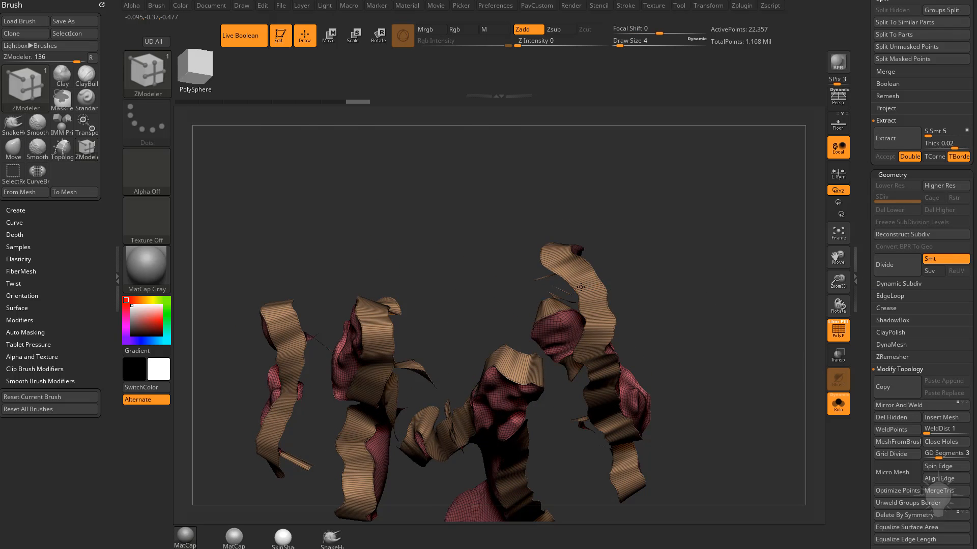
left_click(580, 287)
Bridge the open borders of the upper pair of side pieces with the CurveBridge brush
key("b")
key("c")
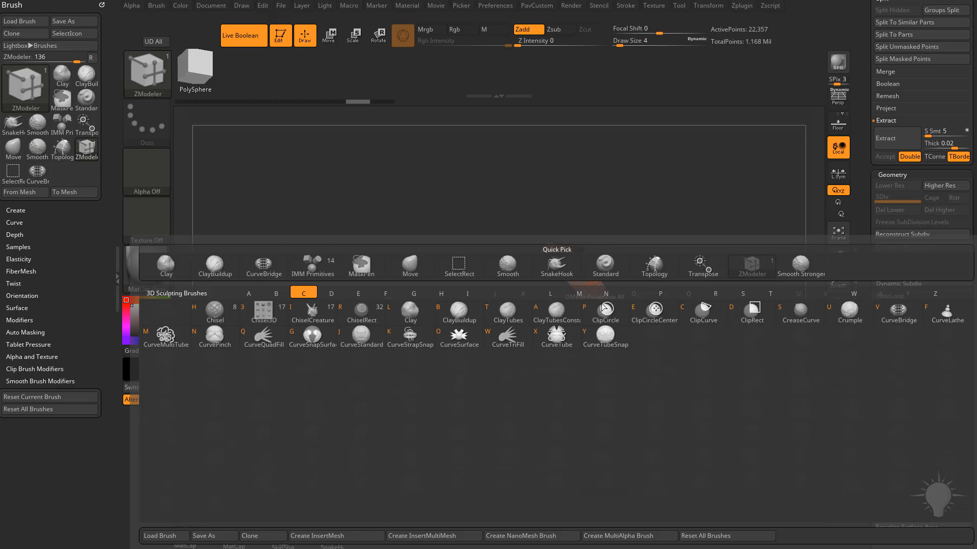
left_click(895, 312)
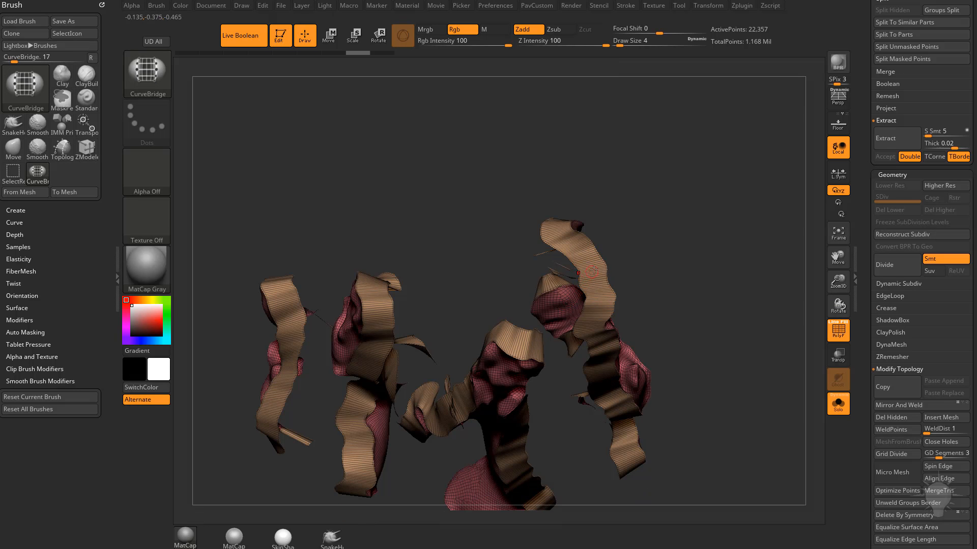
left_click_drag(582, 284, 572, 291)
left_click_drag(717, 290, 461, 308)
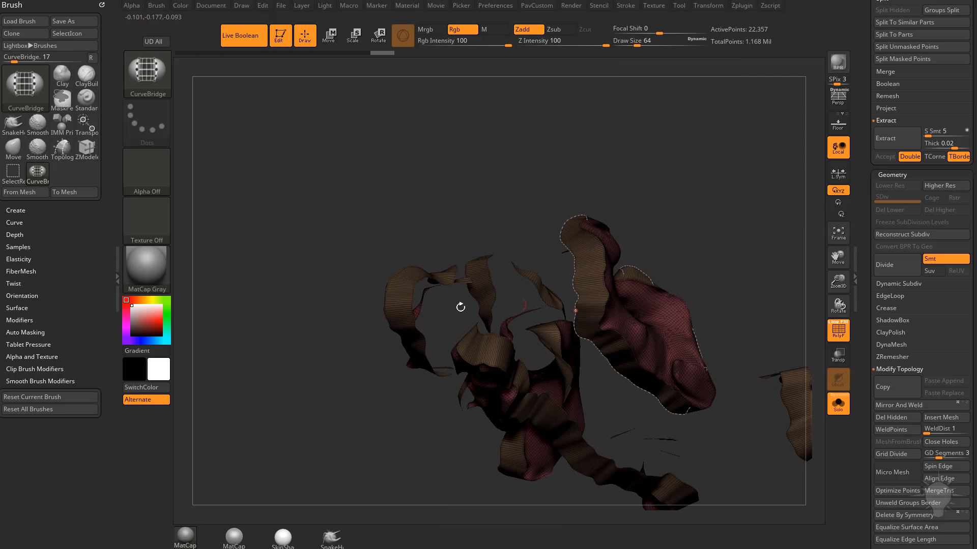
left_click_drag(407, 285, 445, 374)
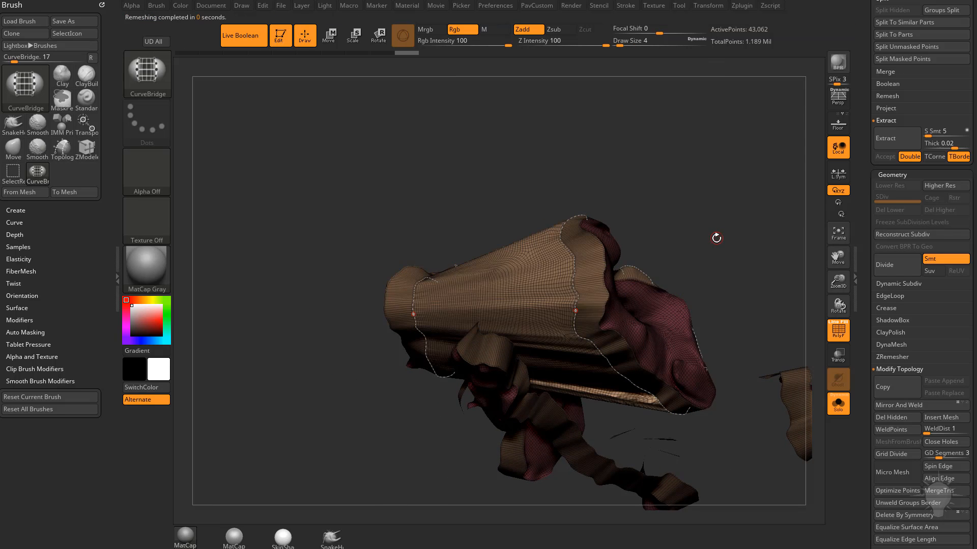
Bridge the open borders of the lower pair of side pieces across the gap with CurveBridge
left_click_drag(761, 206, 691, 265)
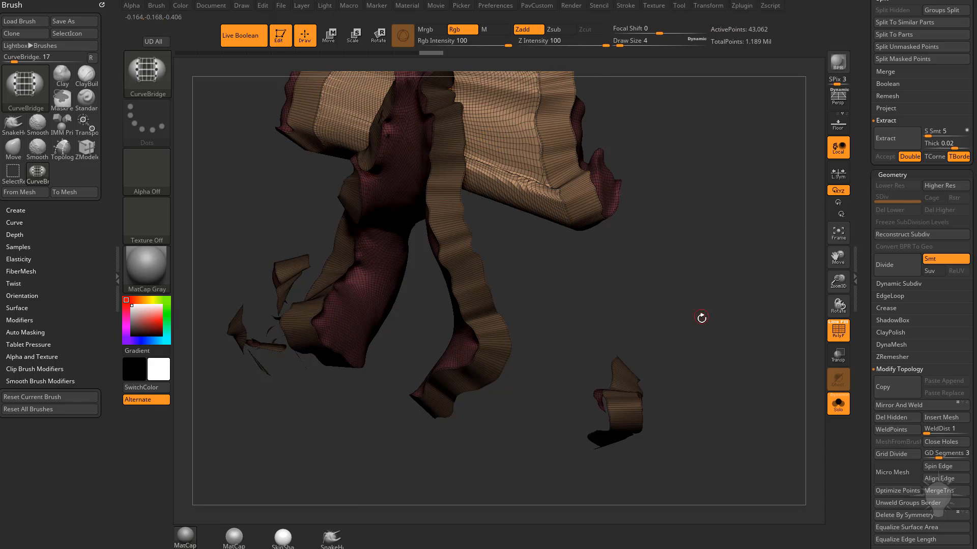
left_click_drag(701, 318, 712, 336)
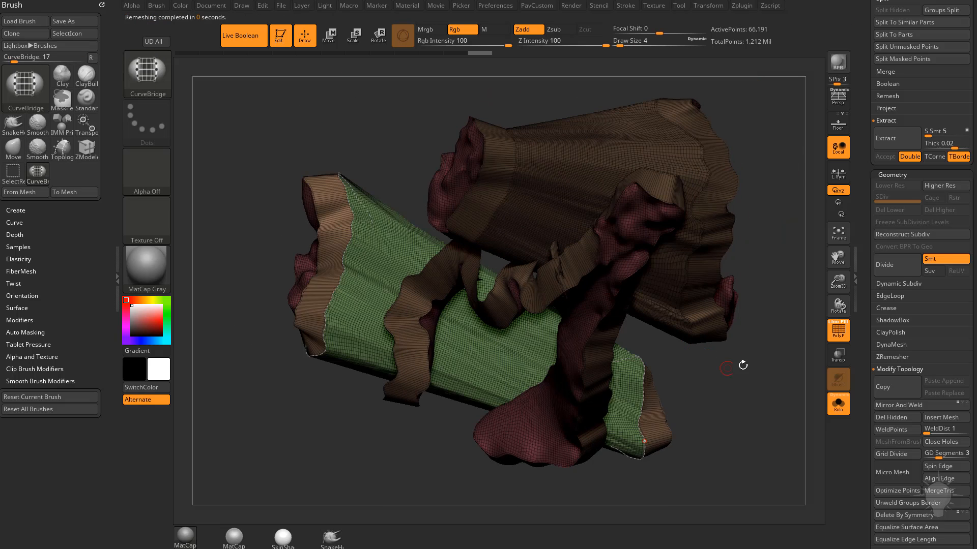
left_click_drag(743, 365, 744, 342)
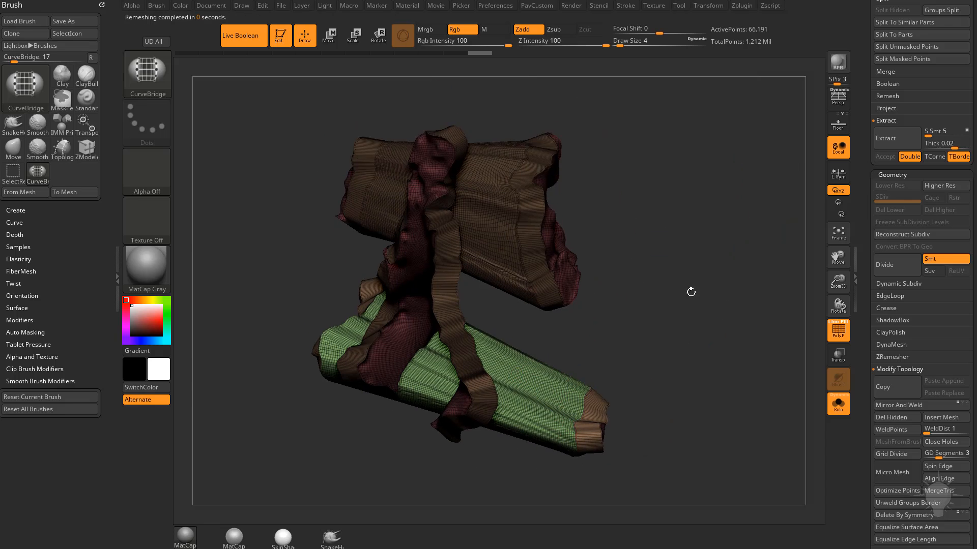
Check the bridged cutters against the whole statue, then isolate Extract0 and close its remaining open holes
left_click_drag(728, 305, 793, 321)
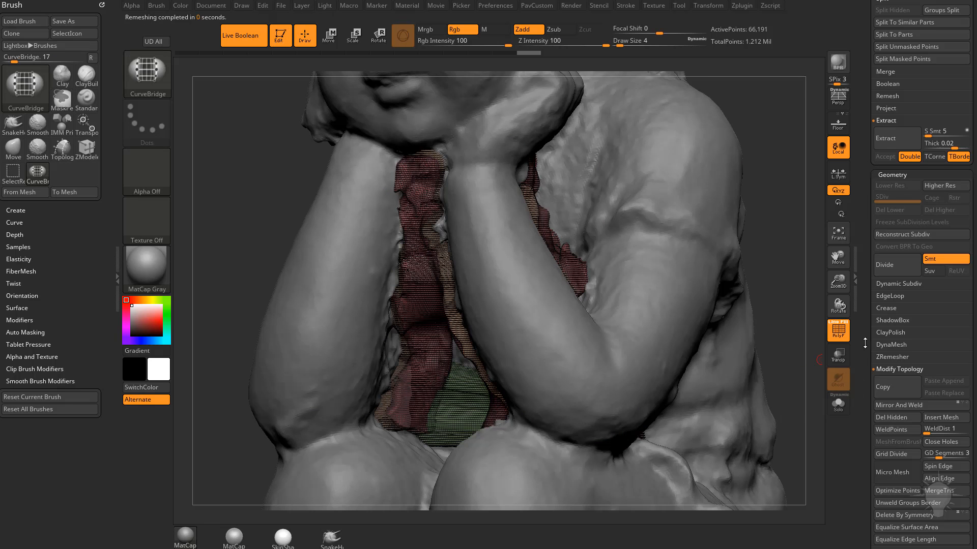
left_click_drag(866, 337, 865, 371)
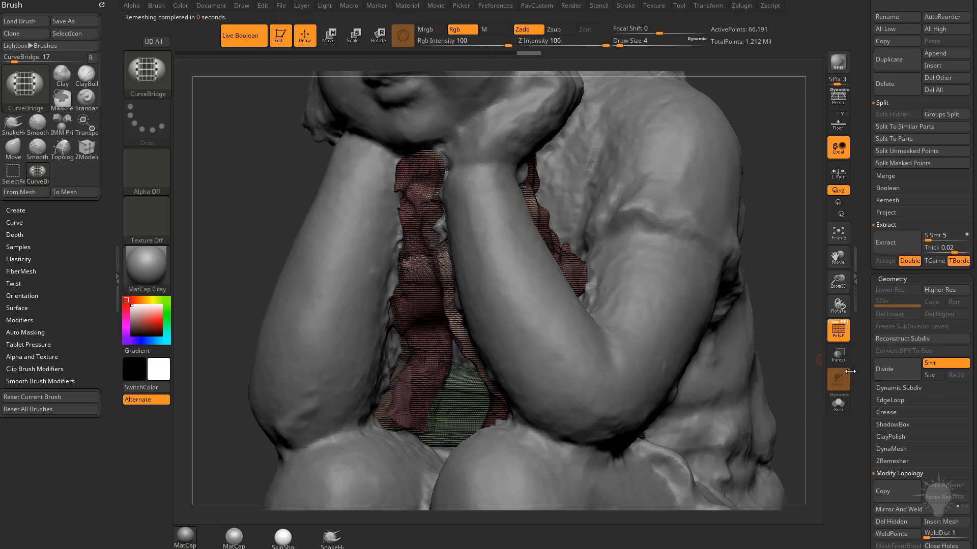
left_click_drag(780, 284, 794, 300)
left_click(838, 403)
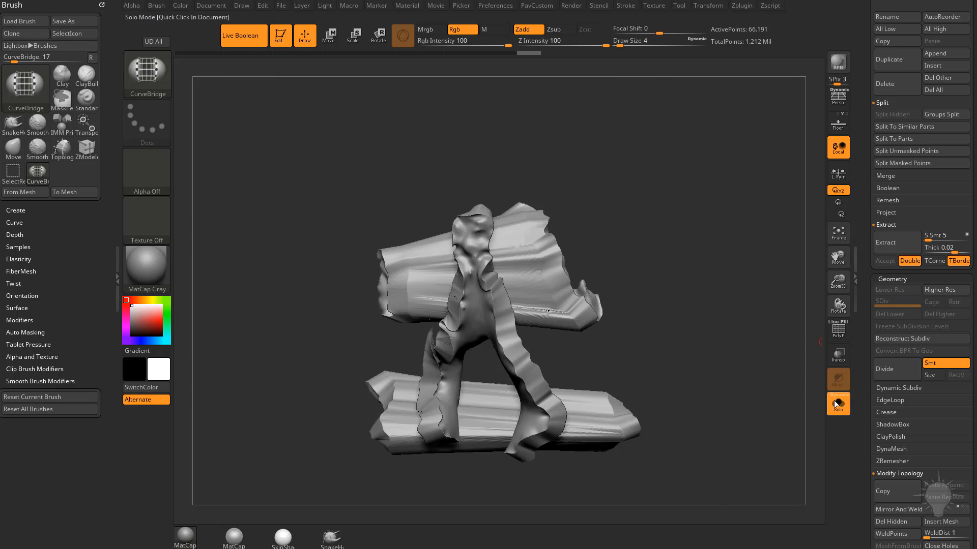
left_click_drag(763, 356, 748, 352)
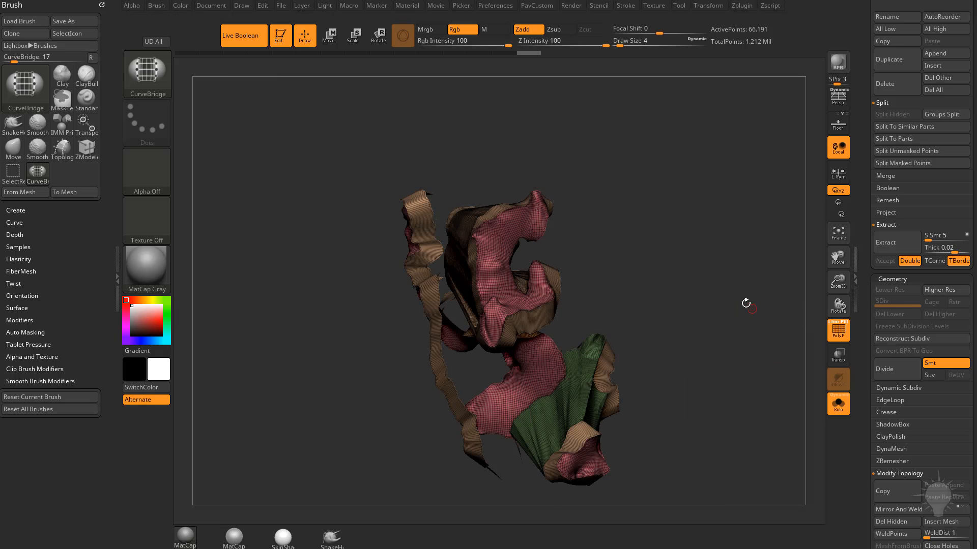
left_click_drag(746, 303, 738, 281)
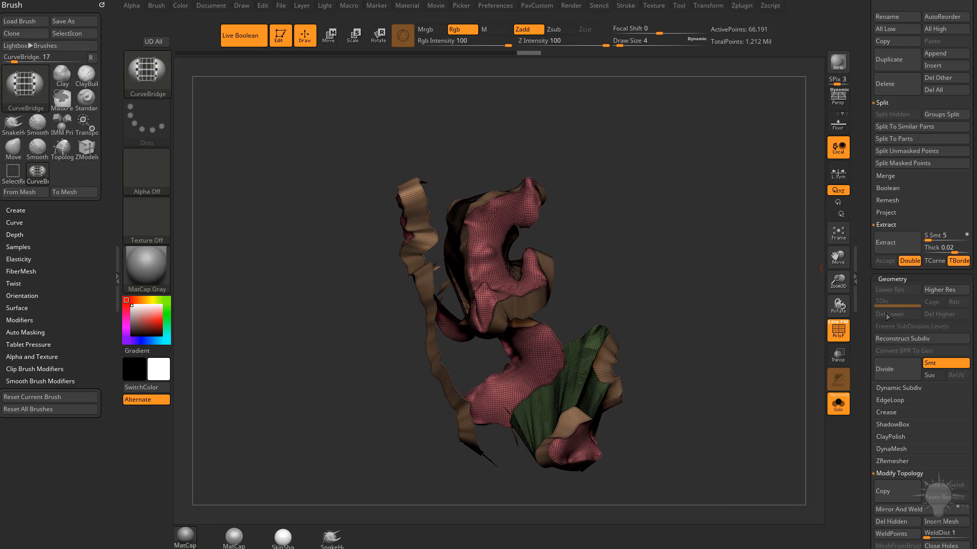
left_click_drag(863, 429, 862, 359)
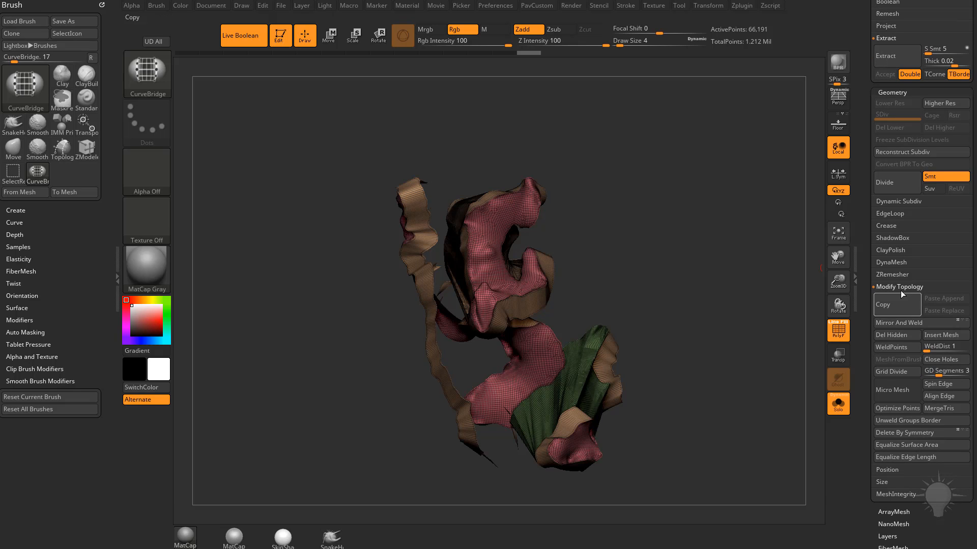
left_click(944, 363)
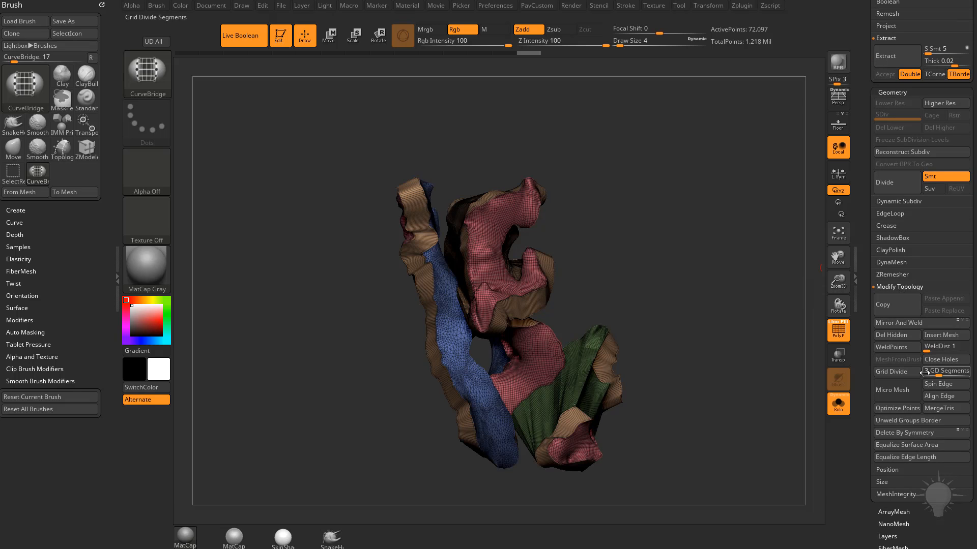
Isolate the blue polygroup that caps the back of the central strip
left_click_drag(676, 324, 490, 275)
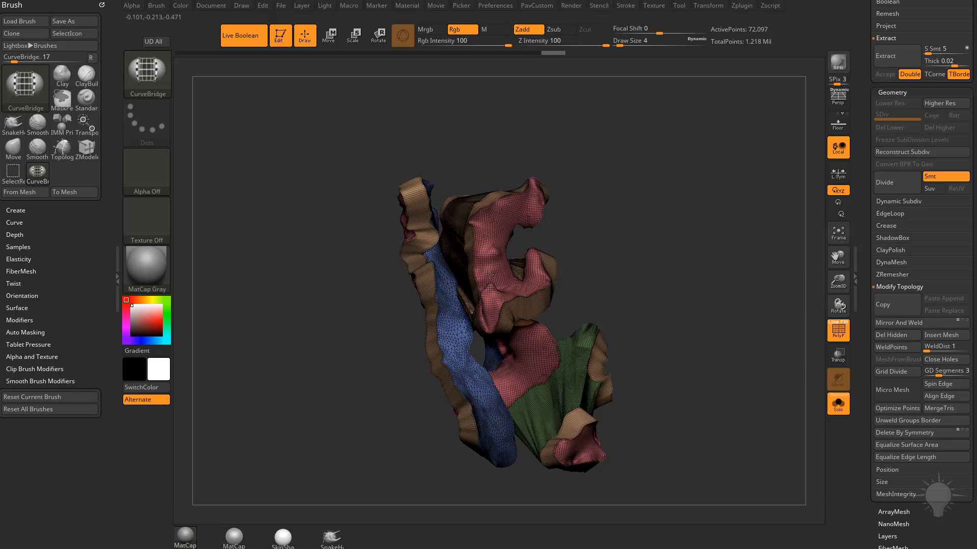
left_click_drag(662, 323, 612, 310)
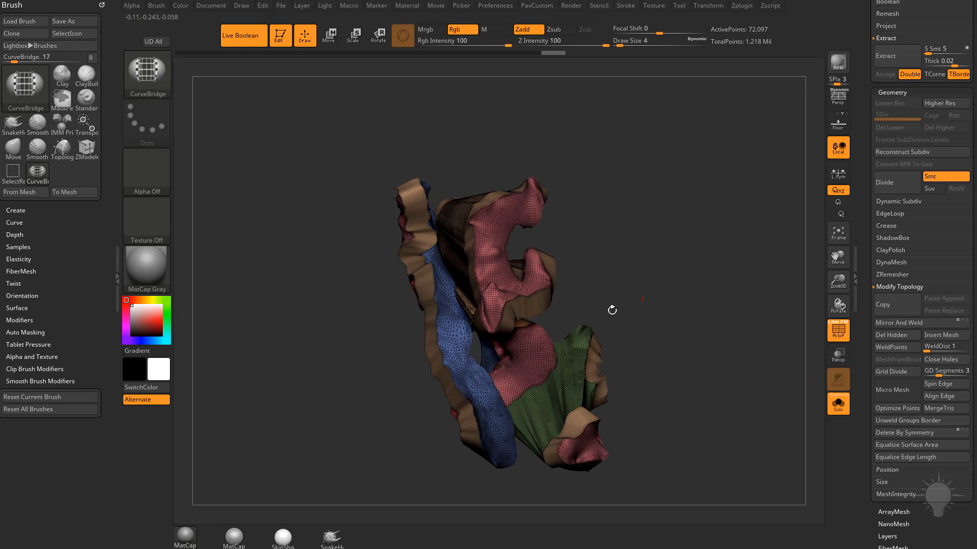
left_click(458, 339, "ctrl+shift")
left_click_drag(707, 283, 691, 249)
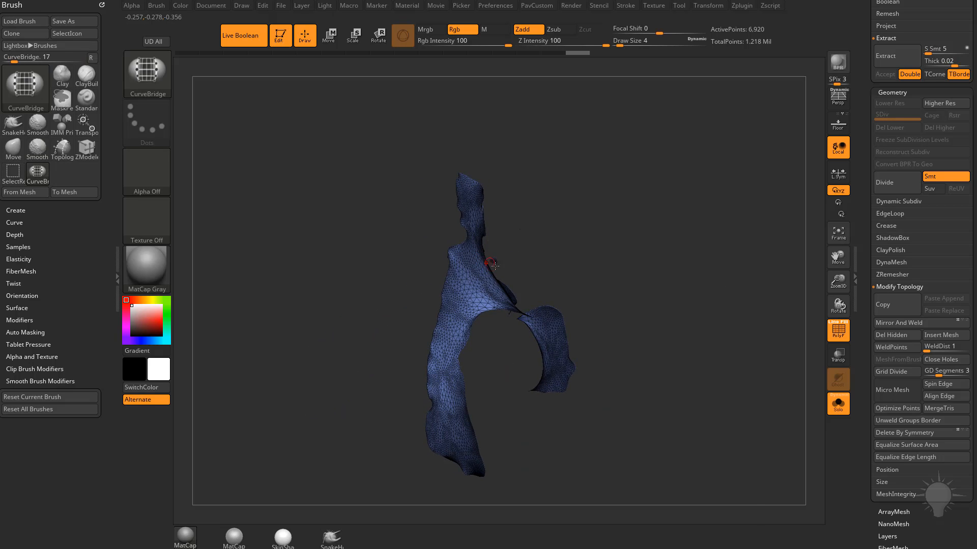
Split the isolated blue cap into separate polygroups with Auto Groups and reveal the whole Extract0 mesh again
key("2")
key("2")
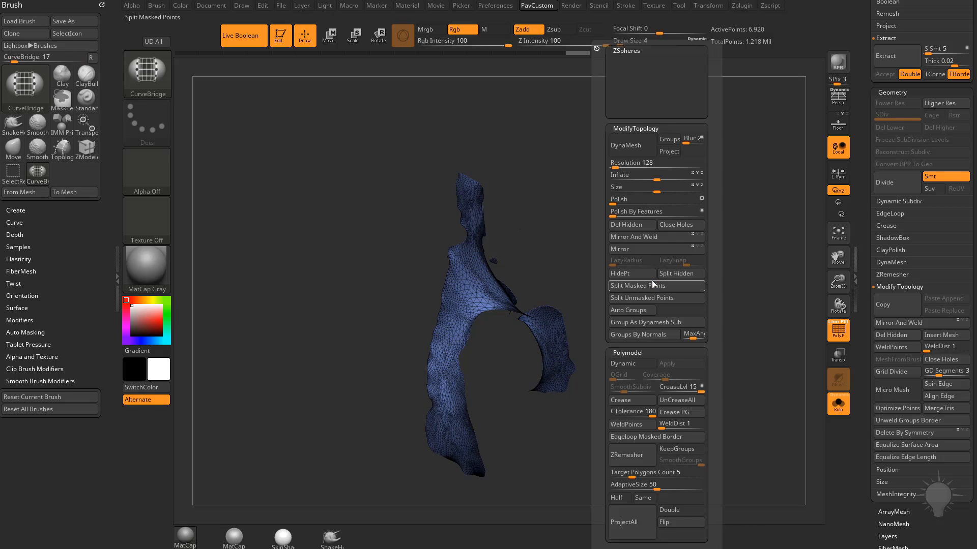
left_click_drag(863, 340, 865, 229)
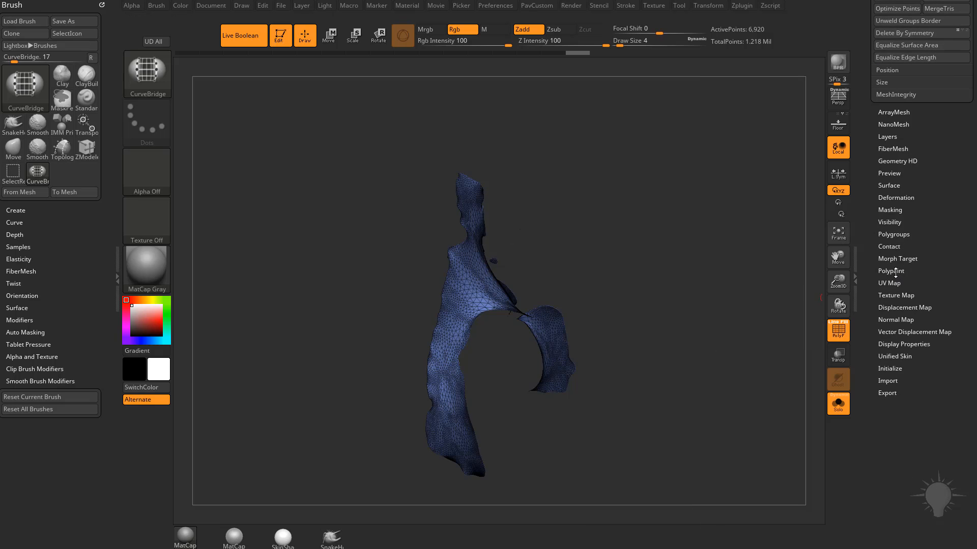
key("shift")
left_click(893, 234)
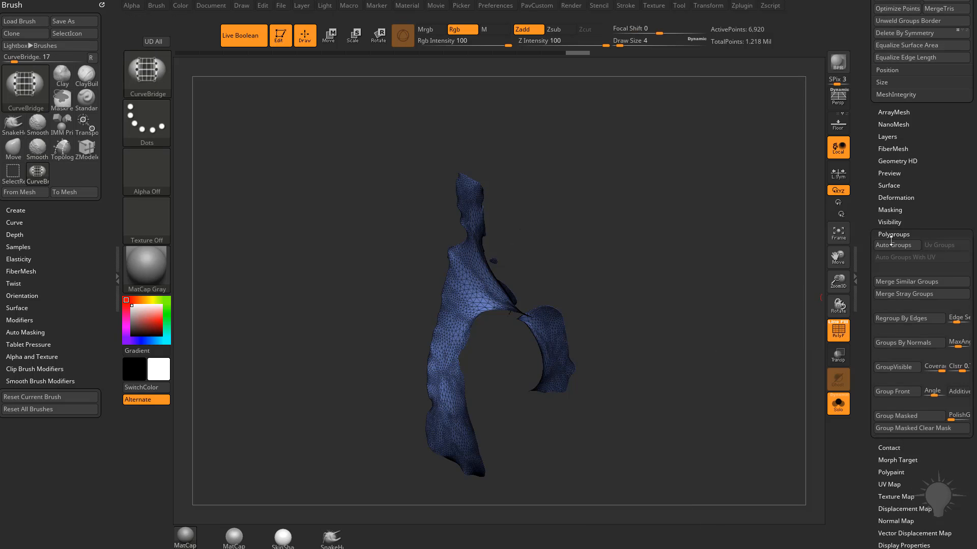
left_click(682, 313, "ctrl+shift")
mouse_move(691, 301)
left_mouse_down()
mouse_move(737, 292)
mouse_move(639, 292)
mouse_move(720, 294)
mouse_move(700, 283)
mouse_move(692, 298)
mouse_move(634, 300)
mouse_move(630, 271)
mouse_move(610, 270)
left_mouse_up()
key("ctrl+shift")
left_click(447, 366, "ctrl+shift")
left_click(689, 290, "ctrl+shift")
Mask everything except the purple back cap of the central strip and move that cap by about 0.07 units
key("w")
left_click(411, 295, "ctrl")
left_click_drag(466, 248, 517, 254)
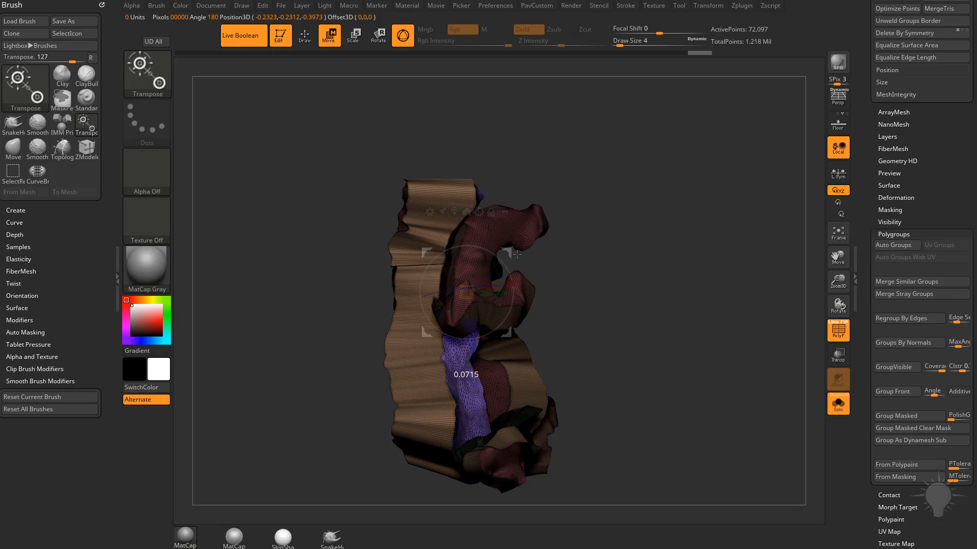
left_click_drag(580, 280, 541, 272)
left_click_drag(574, 229, 710, 270)
mouse_move(641, 254)
left_mouse_down()
mouse_move(673, 266)
mouse_move(711, 259)
mouse_move(723, 311)
mouse_move(653, 277)
left_mouse_up()
Compare the cutters with the statue from several angles, then isolate Extract0 without its wireframe
key("q")
left_click_drag(647, 276, 595, 272)
left_click(838, 404)
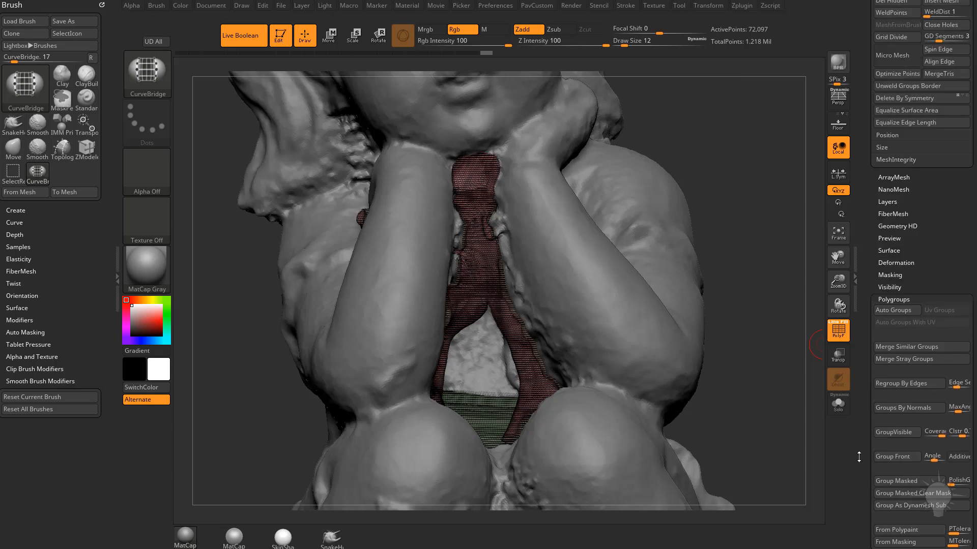
left_click_drag(753, 299, 818, 311)
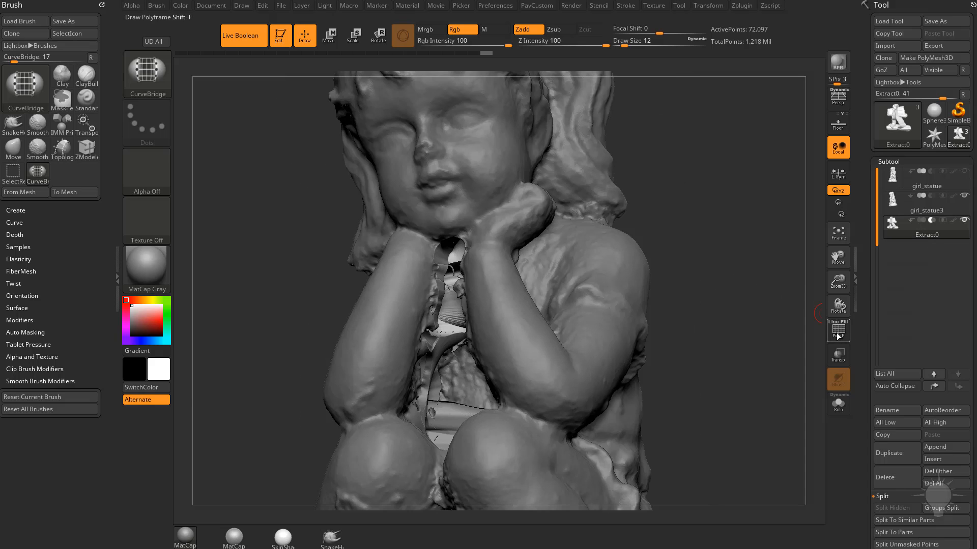
left_click(838, 403)
left_click_drag(747, 333, 731, 339)
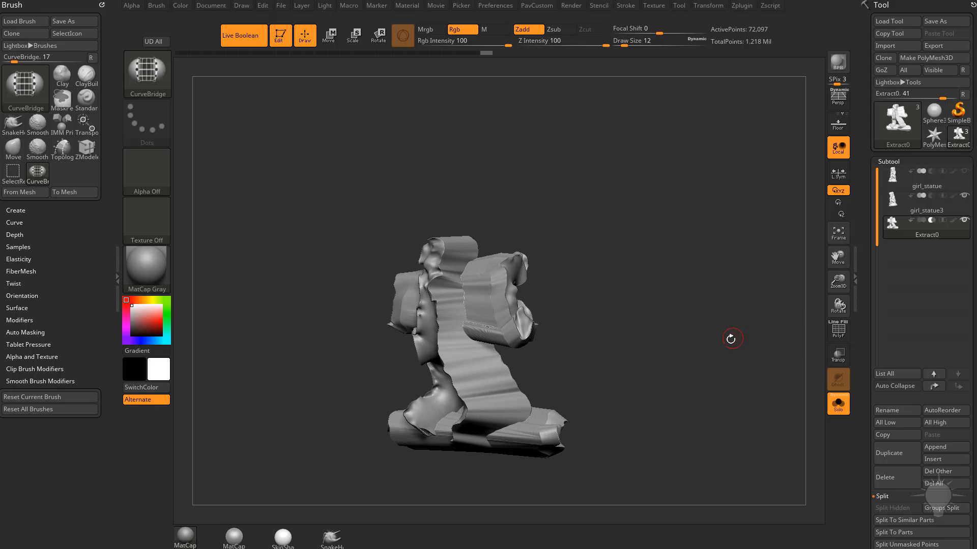
left_click_drag(534, 237, 715, 273)
Fuse the overlapping Extract0 pieces into one mesh with DynaMesh at resolution 616
key("1")
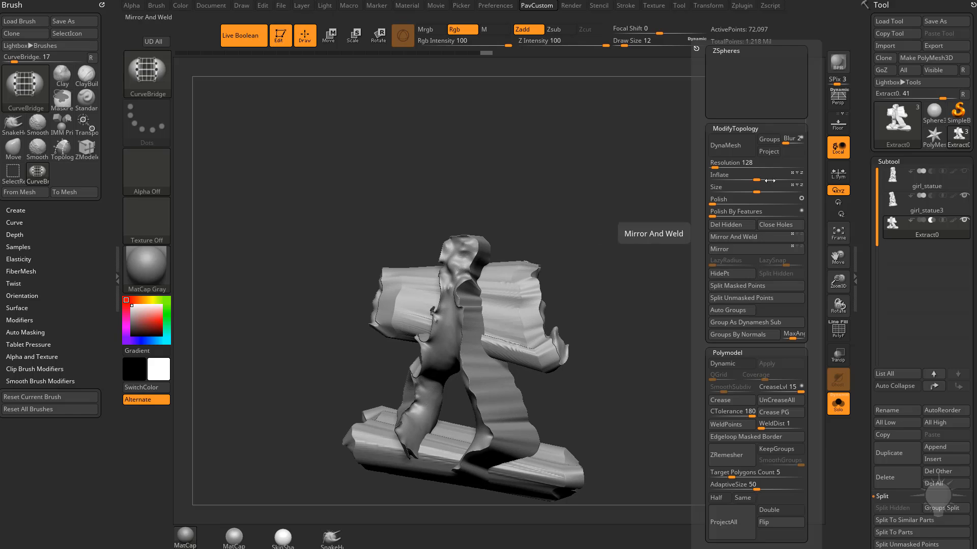
left_click_drag(873, 283, 901, 143)
left_click_drag(882, 369, 883, 353)
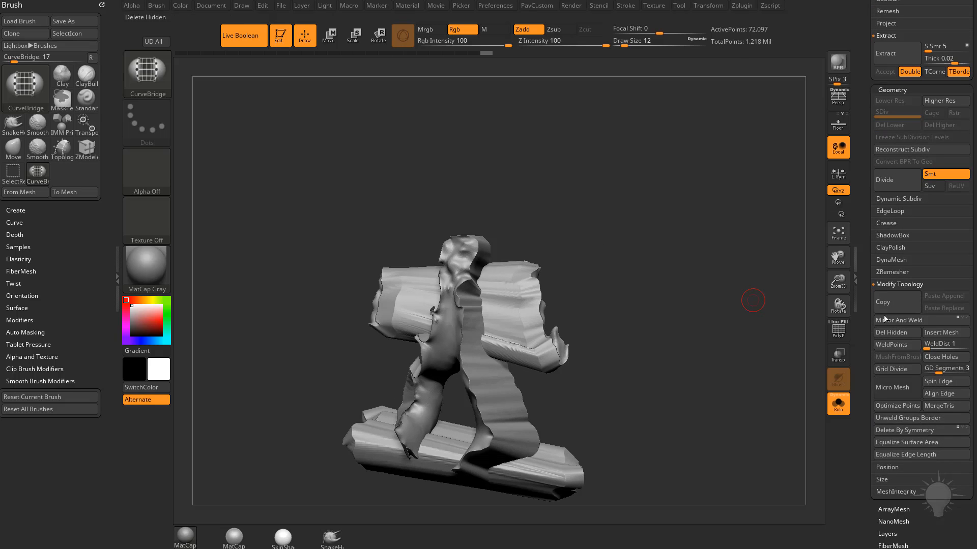
left_click(888, 284, "shift")
left_click(892, 259, "shift")
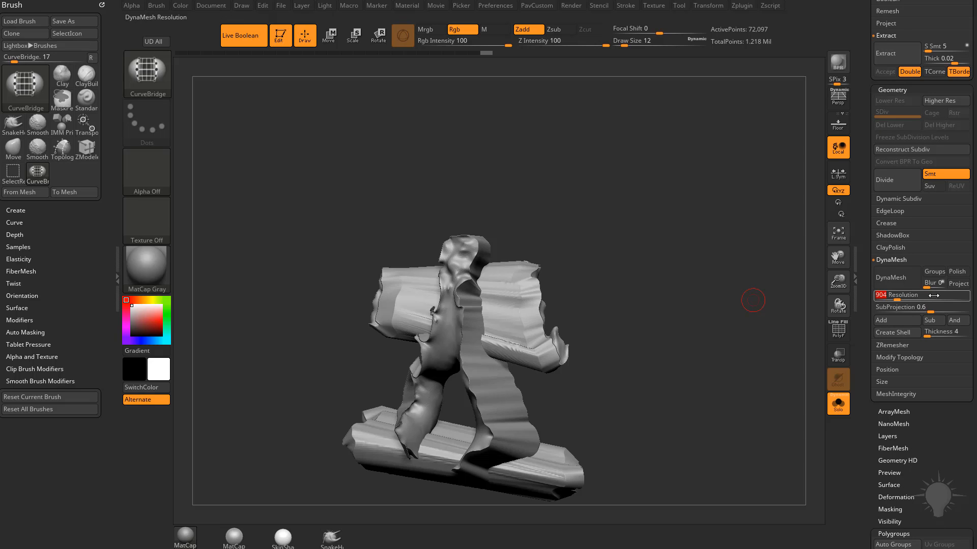
left_click(892, 279)
left_click_drag(630, 290, 720, 307)
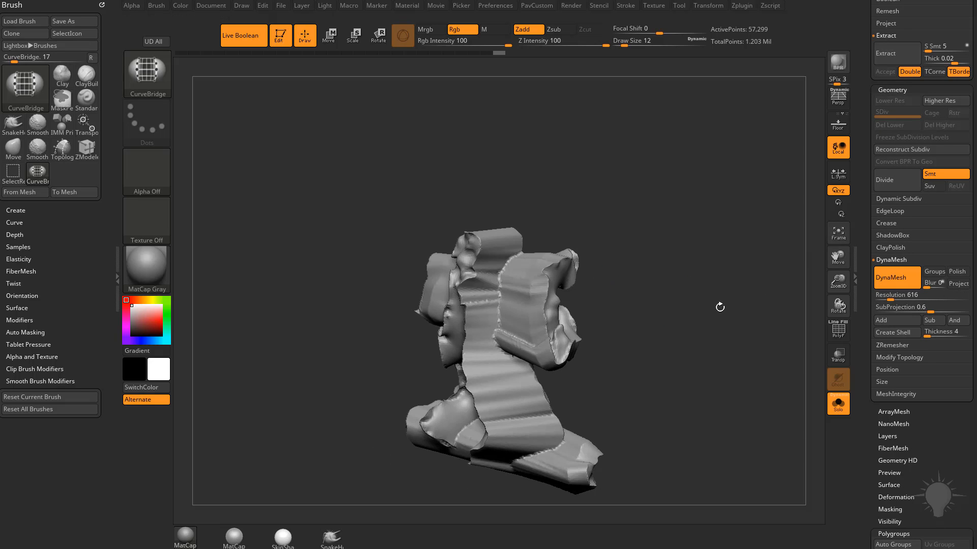
Inspect the fused cutter's wireframe and merge all of its faces into a single polygroup
left_click(842, 337)
left_click(841, 337)
left_click_drag(825, 341, 765, 338)
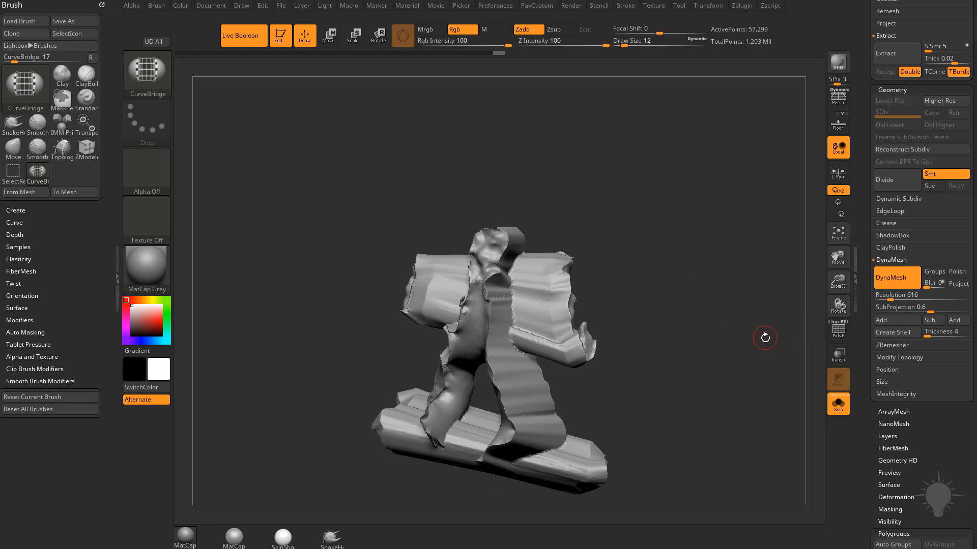
left_click(839, 337)
key("ctrl+w")
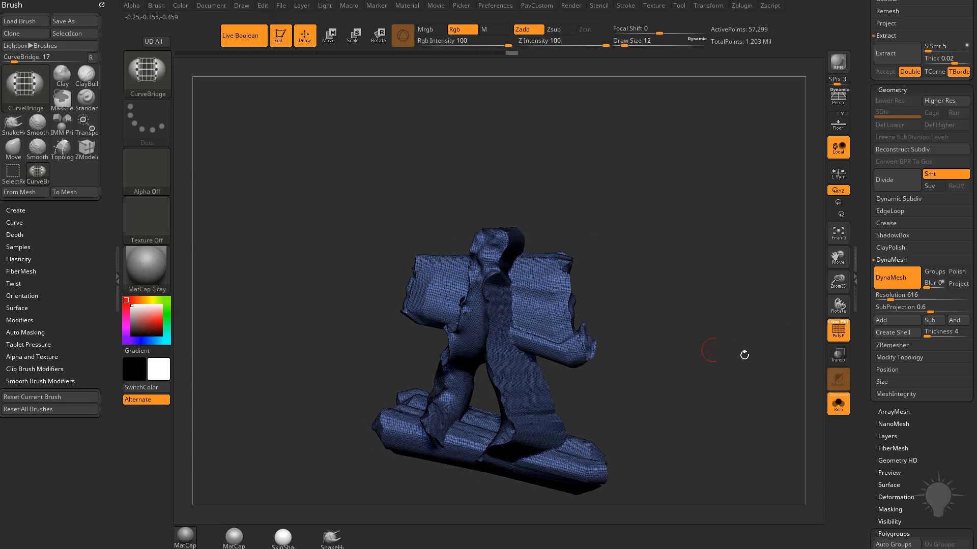
left_click(839, 336)
Show the statue and smooth the cutter surfaces between the arms and above the knees at draw size 59
left_click(838, 404)
mouse_move(735, 342)
left_mouse_down()
mouse_move(765, 346)
mouse_move(758, 338)
mouse_move(761, 357)
mouse_move(749, 337)
mouse_move(758, 328)
mouse_move(694, 284)
left_mouse_up()
key("b")
key("s")
key("t")
key("shift")
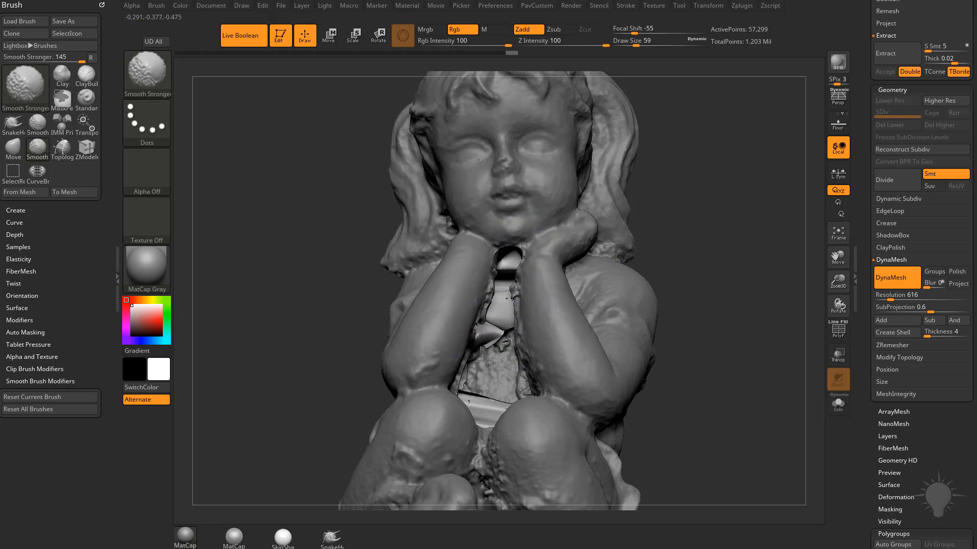
left_click_drag(711, 338, 713, 377)
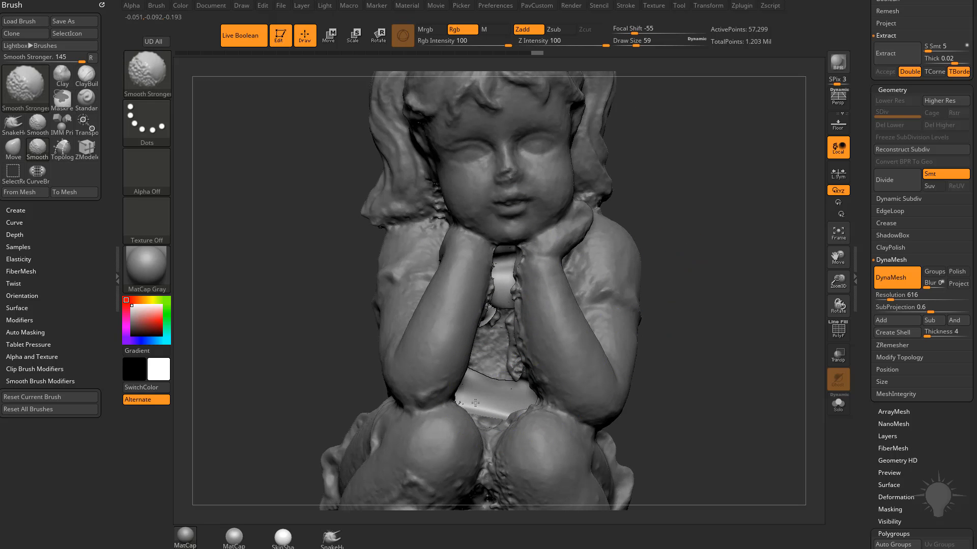
mouse_move(685, 294)
left_mouse_down()
mouse_move(784, 274)
mouse_move(739, 229)
mouse_move(712, 234)
mouse_move(706, 266)
mouse_move(702, 258)
mouse_move(725, 236)
mouse_move(729, 270)
mouse_move(665, 259)
mouse_move(647, 305)
mouse_move(722, 307)
mouse_move(751, 266)
mouse_move(669, 257)
mouse_move(647, 280)
mouse_move(535, 306)
left_mouse_up()
Reshape the cutter inside the bent arm's opening using the Move brush at draw size 25, smoothing its edge
key("s")
key("b")
key("m")
key("v")
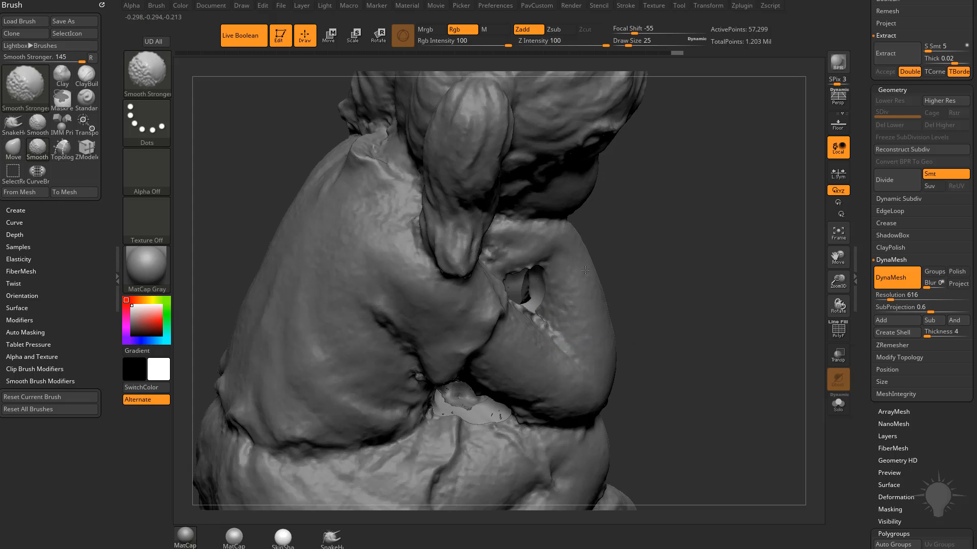
mouse_move(585, 270)
left_mouse_down()
mouse_move(684, 269)
mouse_move(743, 325)
left_mouse_up()
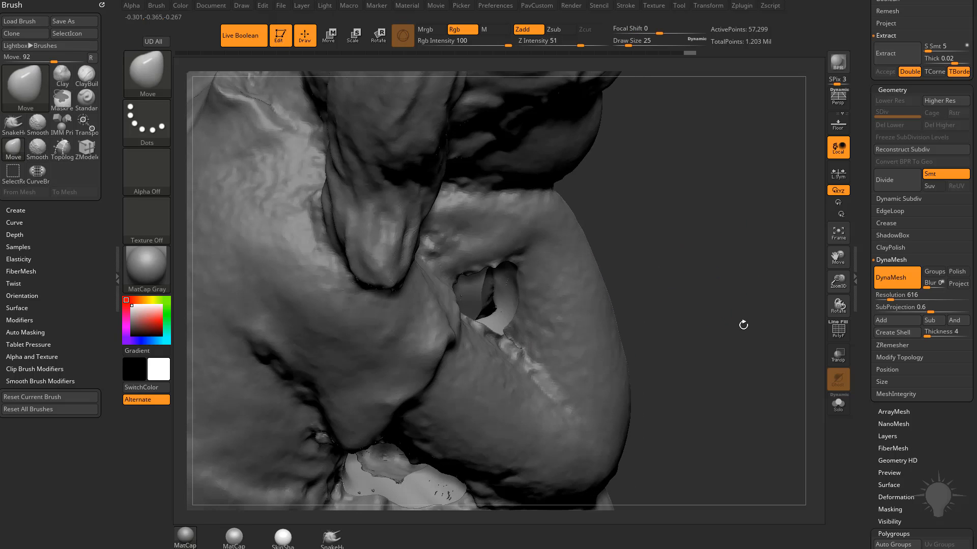
left_click_drag(514, 321, 507, 325, "shift")
left_click_drag(643, 262, 528, 317)
left_click_drag(674, 296, 518, 335)
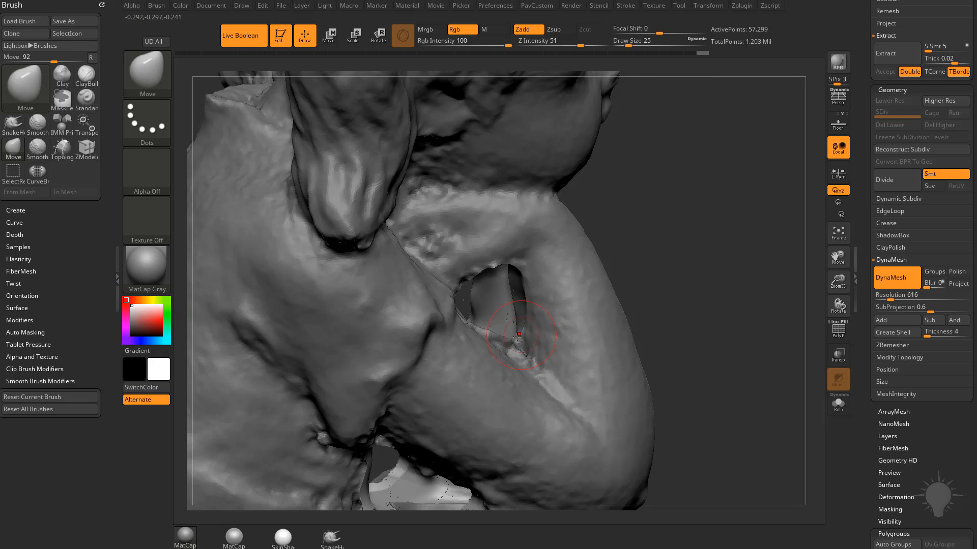
right_click_drag(576, 320, 571, 349)
Enable AccuCurve for the Move brush at draw size 44 and push the cutter surface into the arm opening's edges
key("s")
left_click_drag(512, 349, 518, 349)
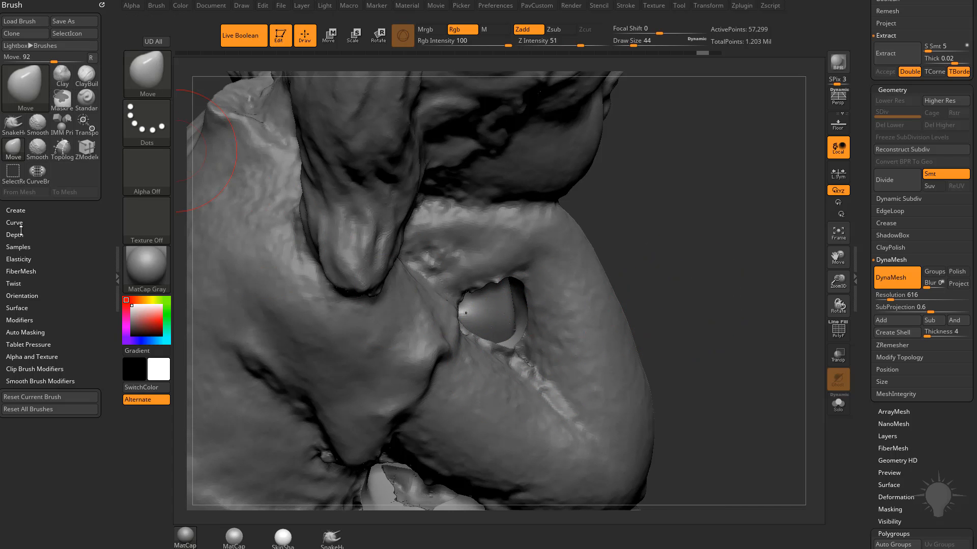
key("shift")
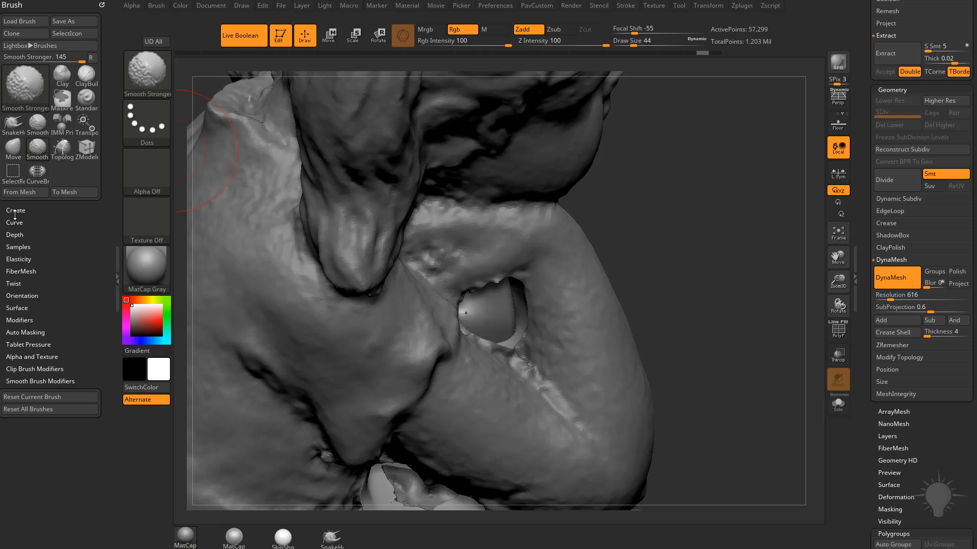
left_click(15, 222)
left_click_drag(679, 300, 535, 315)
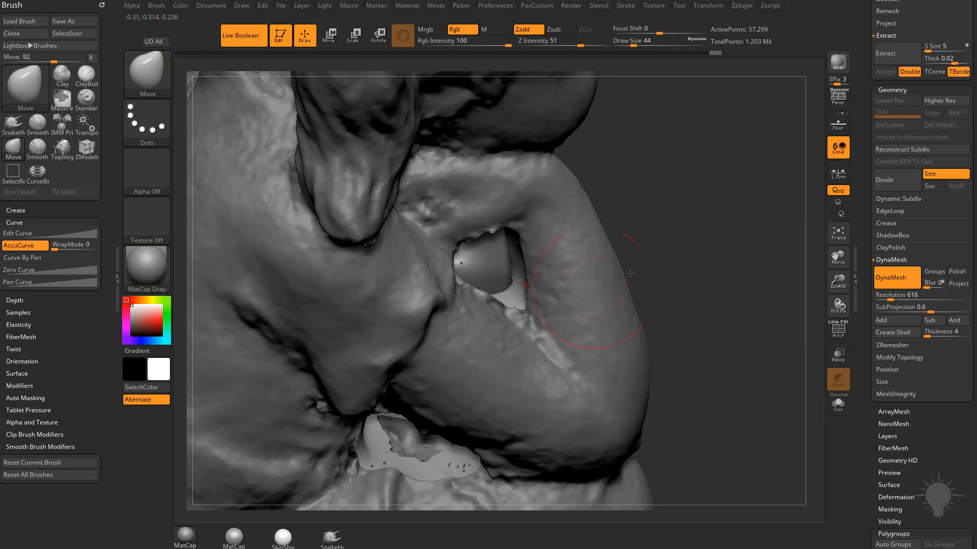
left_click_drag(630, 273, 537, 322)
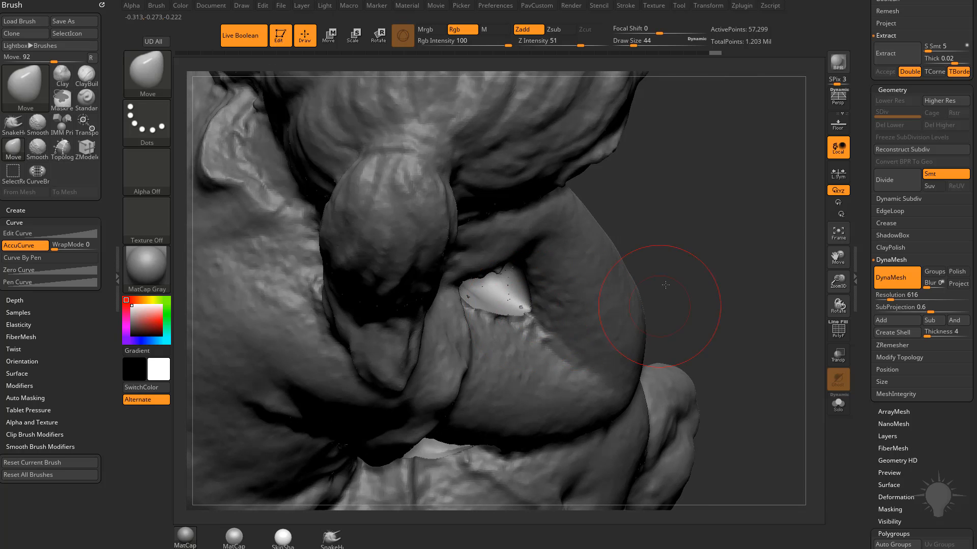
left_click_drag(665, 285, 540, 308)
left_click_drag(748, 366, 568, 320)
Show the cutter's wireframe, isolate it, and smooth and remesh its surfaces
left_click(838, 331)
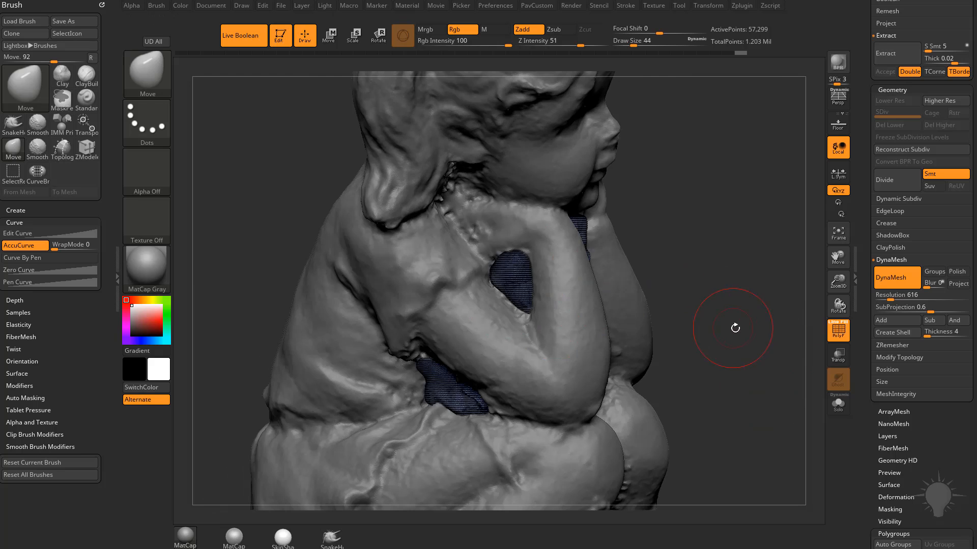
mouse_move(736, 331)
left_mouse_down()
mouse_move(694, 306)
mouse_move(755, 209)
mouse_move(655, 218)
left_mouse_up()
mouse_move(705, 297)
left_mouse_down()
mouse_move(755, 320)
mouse_move(736, 331)
mouse_move(723, 311)
mouse_move(741, 314)
mouse_move(687, 366)
mouse_move(723, 390)
mouse_move(495, 352)
left_mouse_up()
left_click(838, 404)
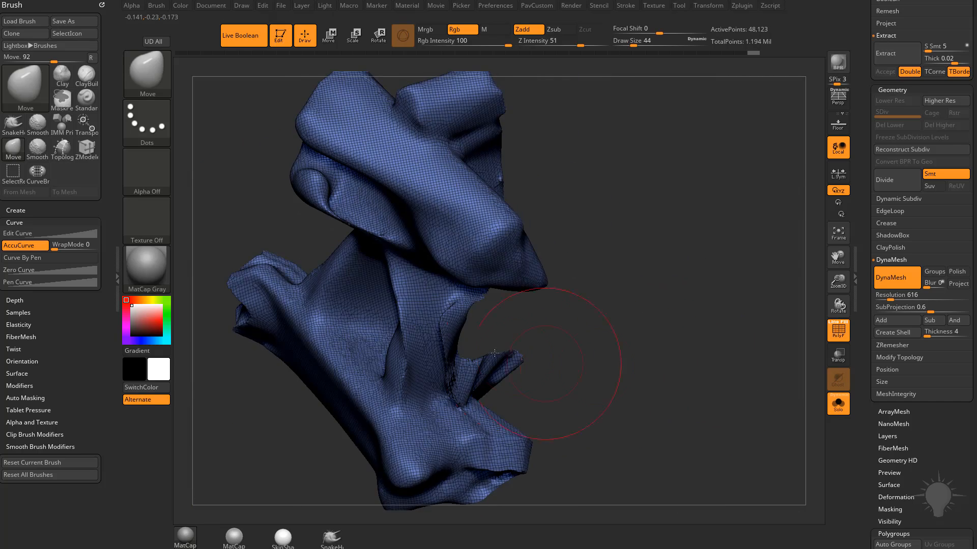
mouse_move(573, 374)
left_mouse_down()
mouse_move(600, 366)
mouse_move(547, 382)
mouse_move(699, 377)
left_mouse_up()
left_click(829, 405)
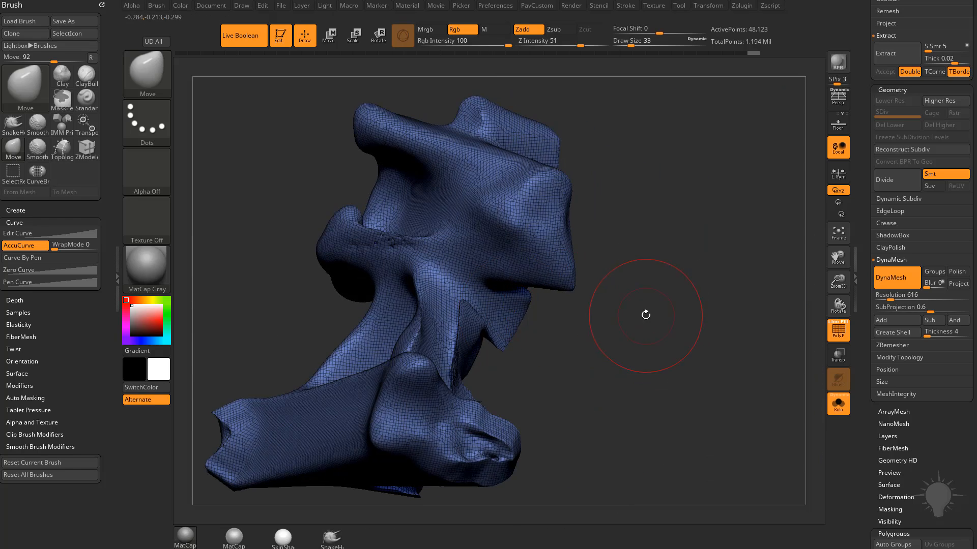
Thicken and smooth the cutter's thin, rough leg with the Inflat brush at draw size 33 and intensity 10, then remesh
key("alt+i")
mouse_move(646, 315)
left_mouse_down()
mouse_move(654, 309)
mouse_move(665, 327)
mouse_move(656, 336)
mouse_move(713, 270)
mouse_move(733, 262)
left_mouse_up()
key("b")
key("i")
key("n")
left_click_drag(570, 344, 540, 356)
left_click_drag(661, 336, 706, 324)
left_click_drag(706, 324, 709, 375, "ctrl")
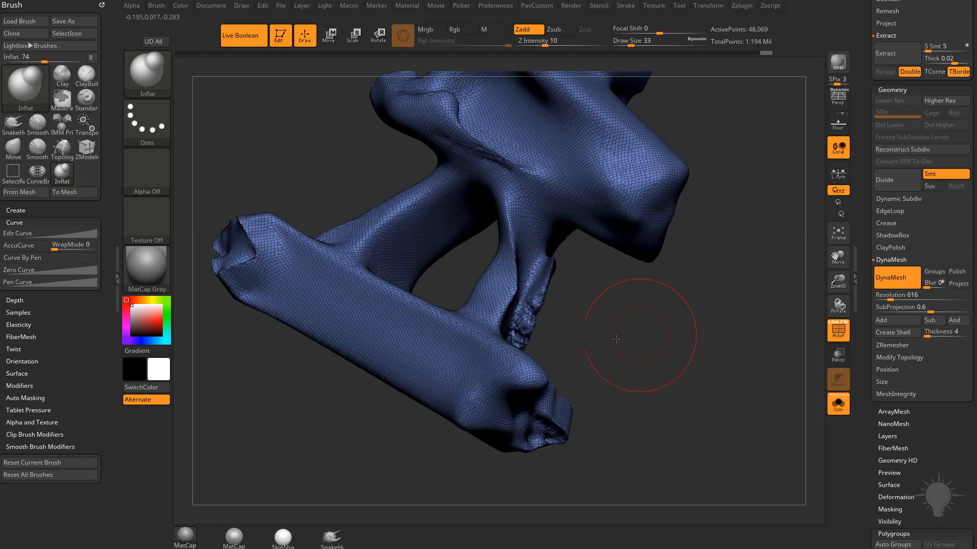
left_click_drag(642, 334, 571, 276)
left_click_drag(571, 277, 551, 265, "shift")
left_click_drag(666, 307, 689, 372, "ctrl")
Inflate and smooth the ragged end of the lower bar, remeshing the cutter between passes
left_click_drag(639, 299, 628, 351, "alt")
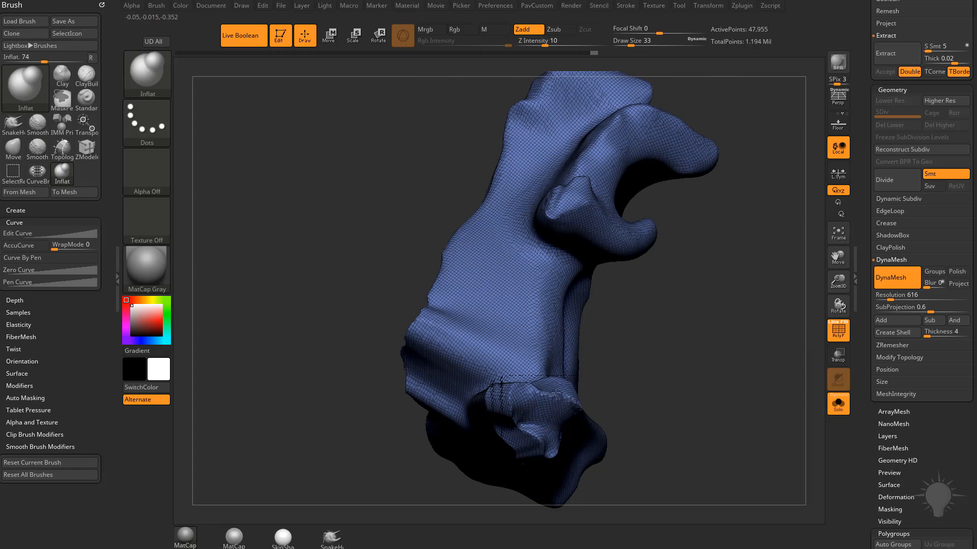
left_click_drag(556, 393, 547, 422)
mouse_move(644, 354)
left_mouse_down("ctrl")
mouse_move(664, 378)
mouse_move(611, 387)
left_mouse_up("ctrl")
left_click_drag(573, 424, 530, 422, "shift")
mouse_move(595, 398)
left_mouse_down()
mouse_move(655, 381)
mouse_move(659, 356)
mouse_move(632, 290)
mouse_move(671, 305)
left_mouse_up()
left_click_drag(448, 397, 433, 407)
left_click_drag(650, 266, 690, 336, "ctrl")
left_click_drag(475, 392, 422, 404, "shift")
left_click_drag(670, 285, 704, 356, "ctrl")
Inflate and smooth the creased folds where the upper side piece meets the central strip, remeshing between passes
mouse_move(661, 285)
left_mouse_down()
mouse_move(654, 313)
mouse_move(681, 320)
left_mouse_up()
left_click_drag(455, 353, 484, 330)
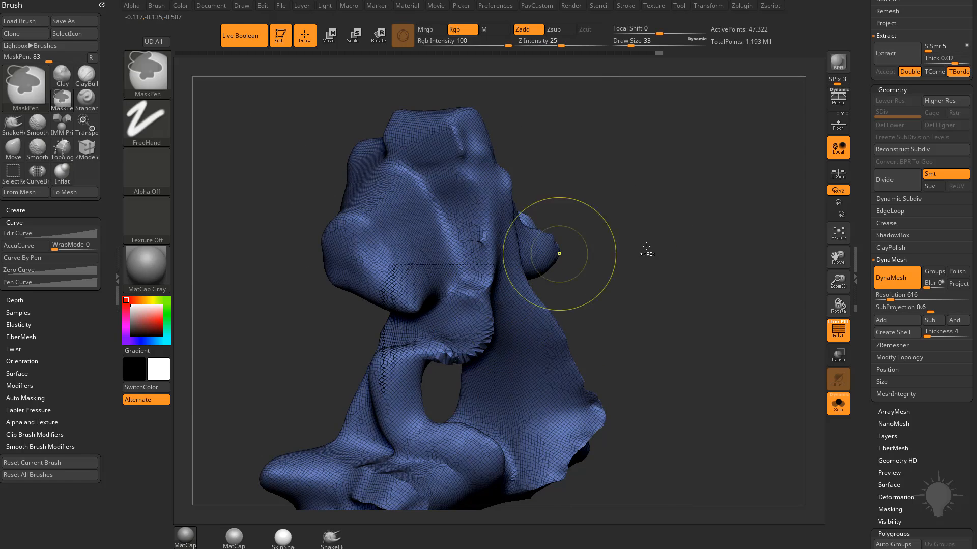
left_click_drag(646, 247, 655, 305, "ctrl")
mouse_move(712, 178)
left_mouse_down()
mouse_move(658, 173)
mouse_move(659, 268)
left_mouse_up()
left_click_drag(484, 334, 469, 320, "shift")
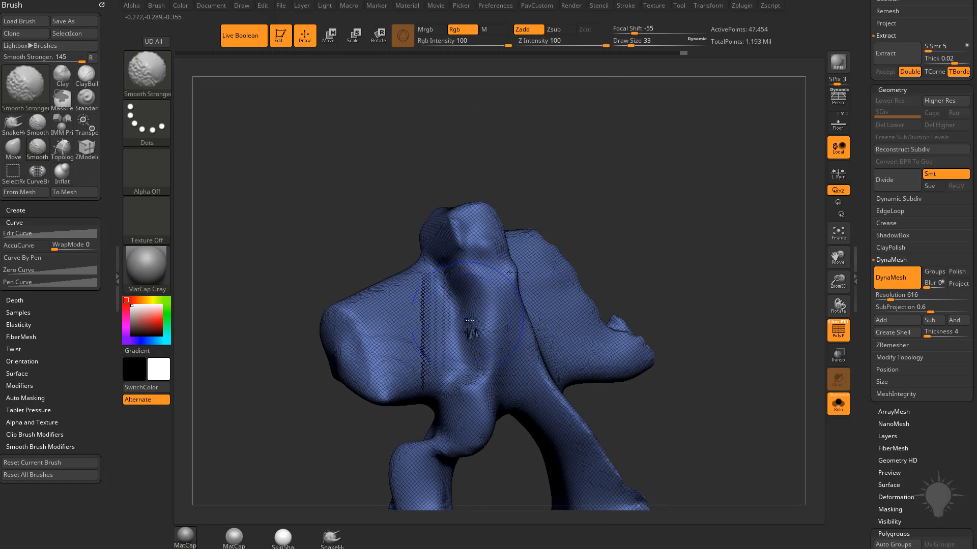
mouse_move(711, 261)
left_mouse_down("ctrl")
mouse_move(712, 299)
mouse_move(682, 280)
mouse_move(661, 300)
mouse_move(727, 310)
left_mouse_up("ctrl")
left_click_drag(728, 311, 727, 332, "alt")
left_click_drag(727, 332, 677, 305)
left_click_drag(439, 328, 536, 348, "ctrl")
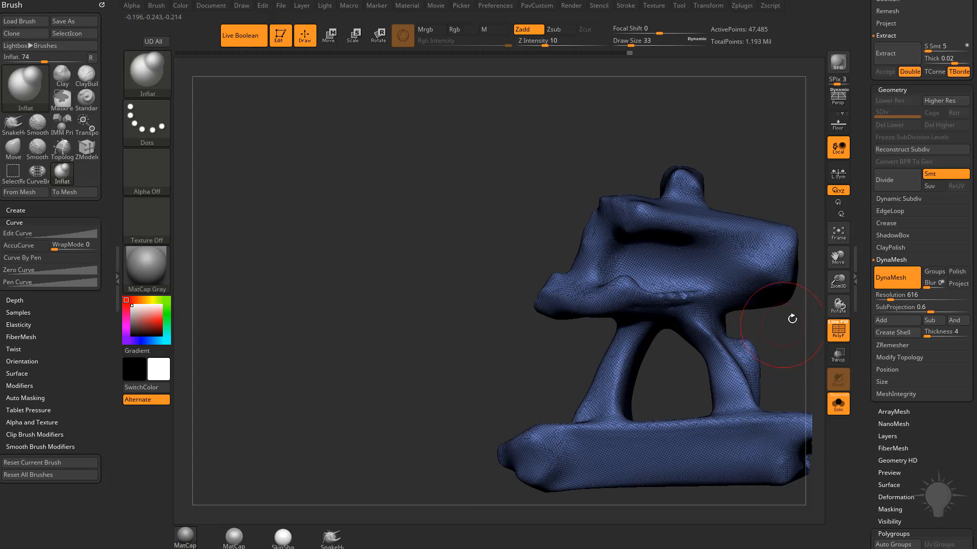
Refine the curved hollow of the upper side piece with the Inflat brush at draw sizes 25 and 31
left_click_drag(792, 319, 615, 309)
left_click_drag(689, 303, 727, 316)
key("s")
left_click_drag(550, 290, 561, 290)
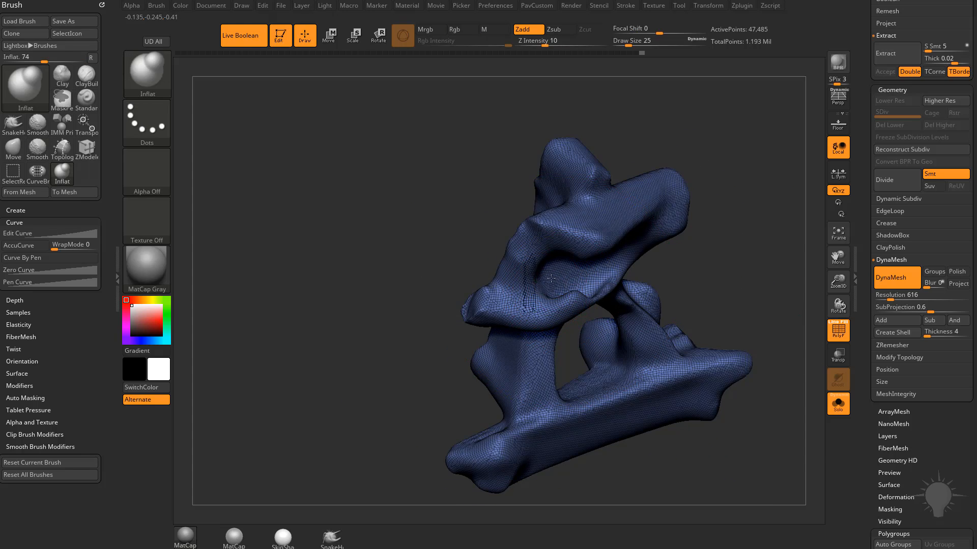
mouse_move(648, 285)
left_mouse_down()
mouse_move(580, 276)
mouse_move(592, 275)
left_mouse_up()
left_click_drag(680, 307, 730, 335)
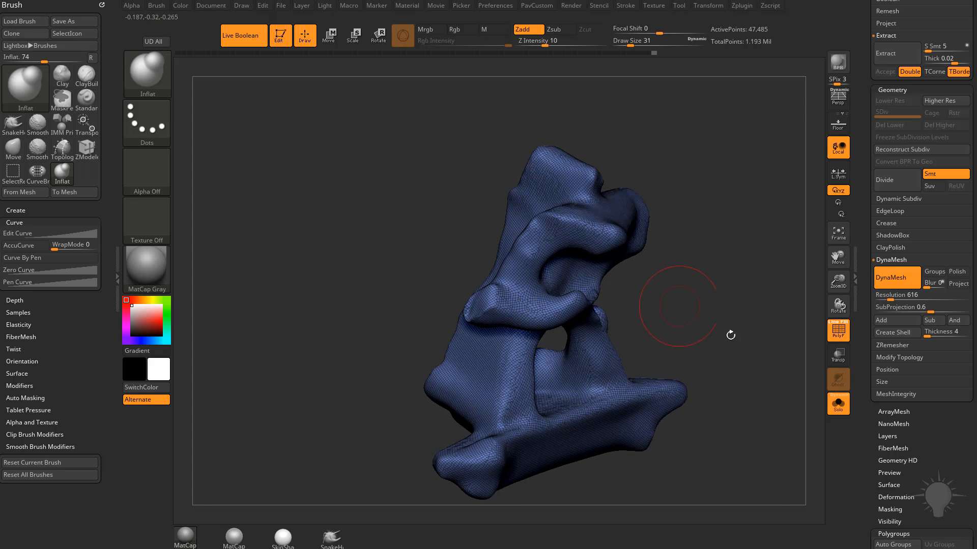
Work over the upper side piece with a larger brush at draw size 77 and remesh the cutter
left_click(764, 318)
left_click_drag(391, 192, 464, 219)
left_click(838, 403)
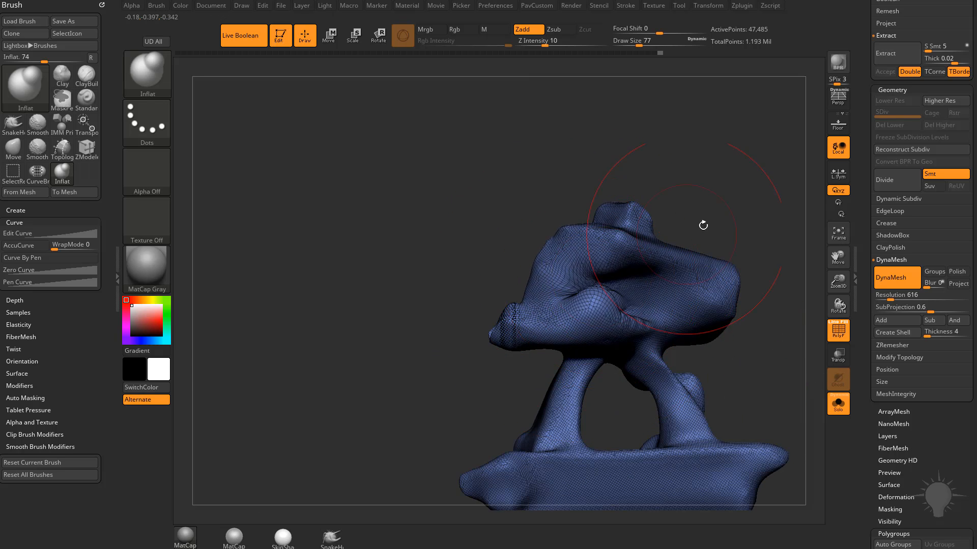
left_click_drag(703, 225, 596, 294)
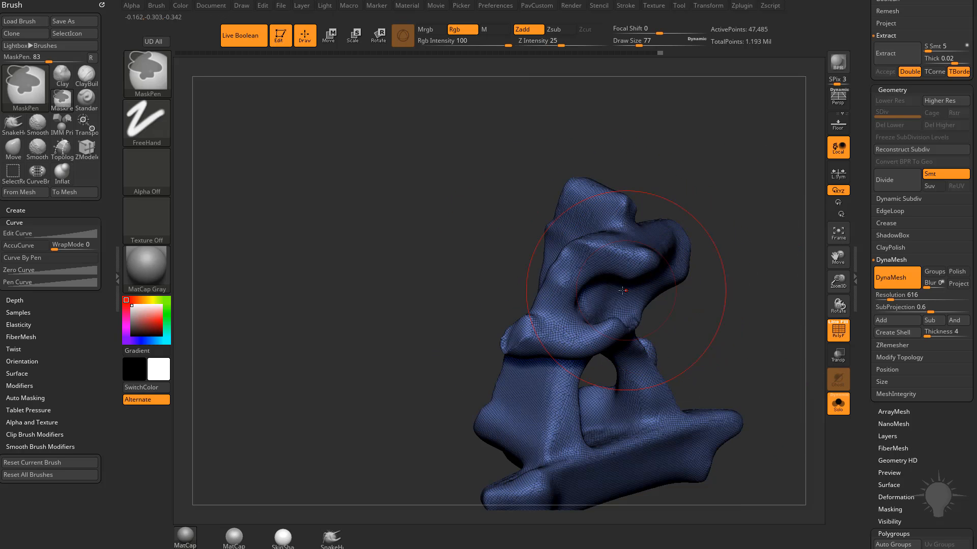
mouse_move(697, 312)
left_mouse_down()
mouse_move(798, 338)
mouse_move(658, 320)
mouse_move(732, 270)
mouse_move(654, 299)
mouse_move(743, 279)
mouse_move(665, 255)
mouse_move(570, 279)
left_mouse_up()
left_click_drag(564, 313, 660, 278)
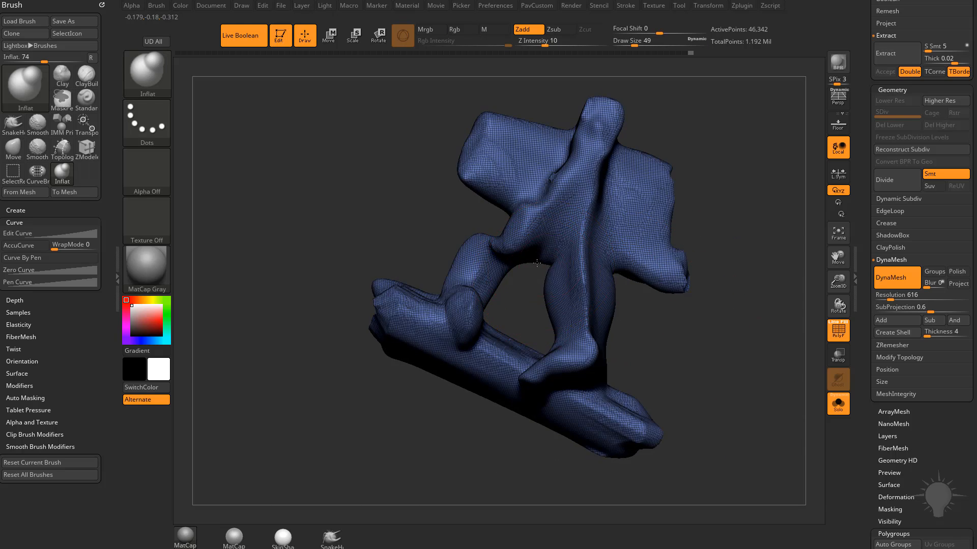
Inflate the cutter's surface around the central opening with the Inflat brush at draw sizes 44 and 13, and hide the wireframe
mouse_move(722, 265)
left_mouse_down()
mouse_move(761, 283)
mouse_move(753, 326)
left_mouse_up()
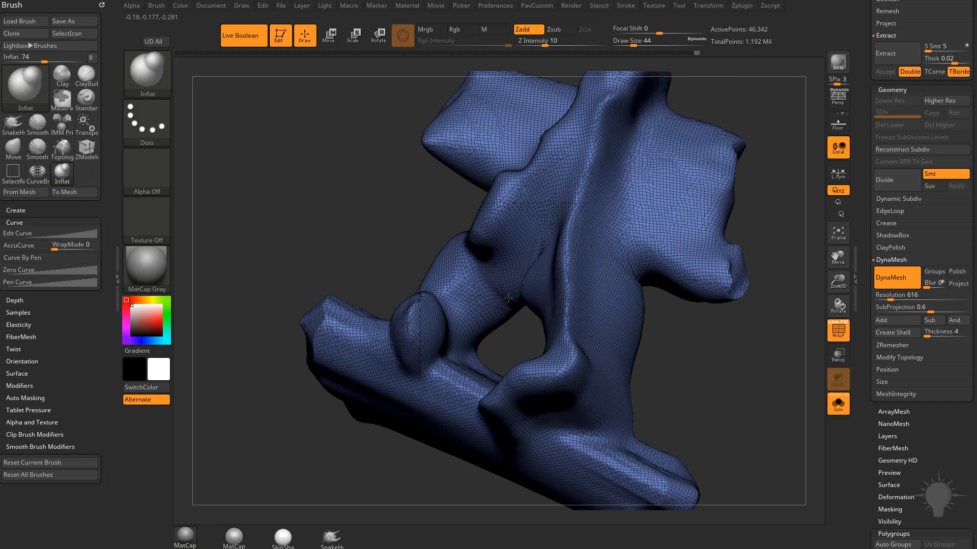
left_click_drag(718, 287, 506, 334)
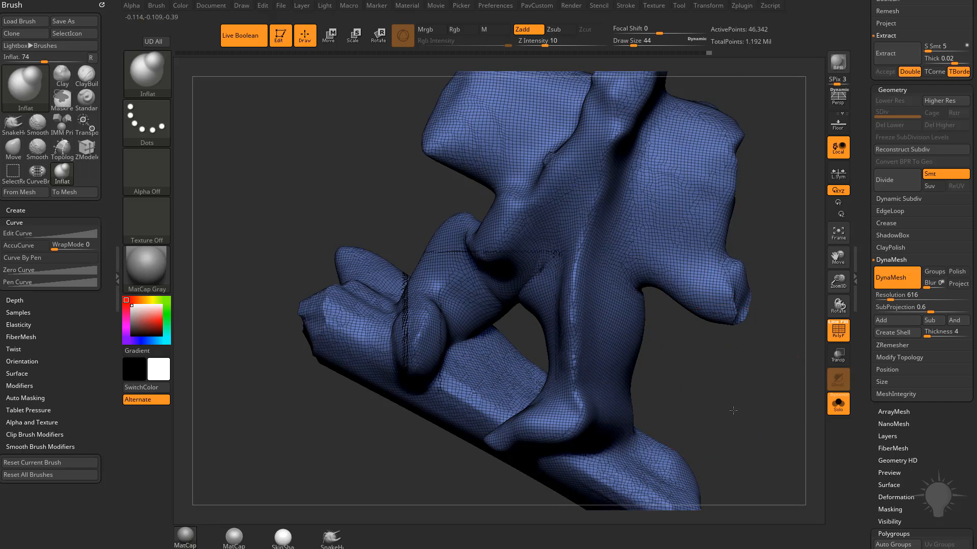
left_click_drag(733, 410, 447, 349)
key("ctrl")
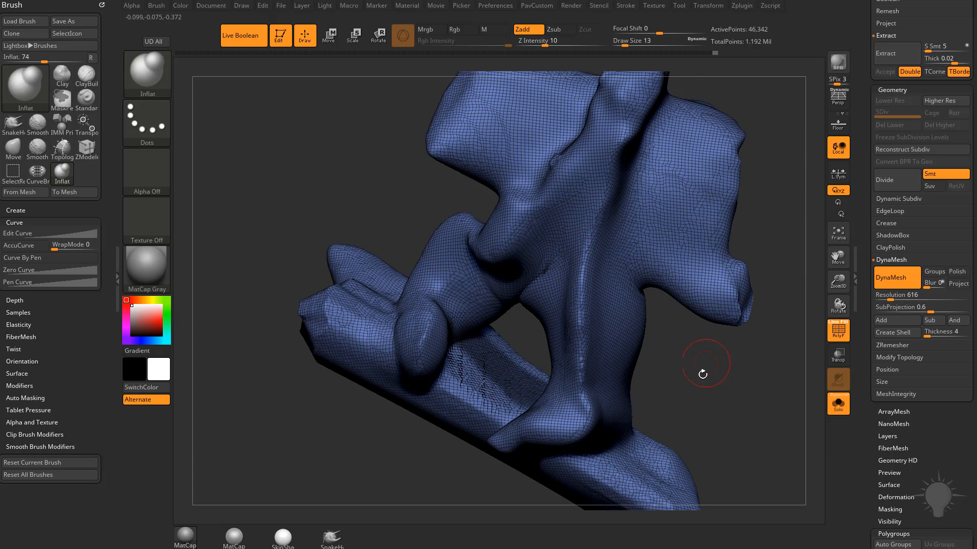
left_click_drag(702, 312, 705, 382)
left_click(840, 329)
Mask everything except the central opening's rim, centre the gizmo on the unmasked area and scale it inward to close the hole
key("ctrl")
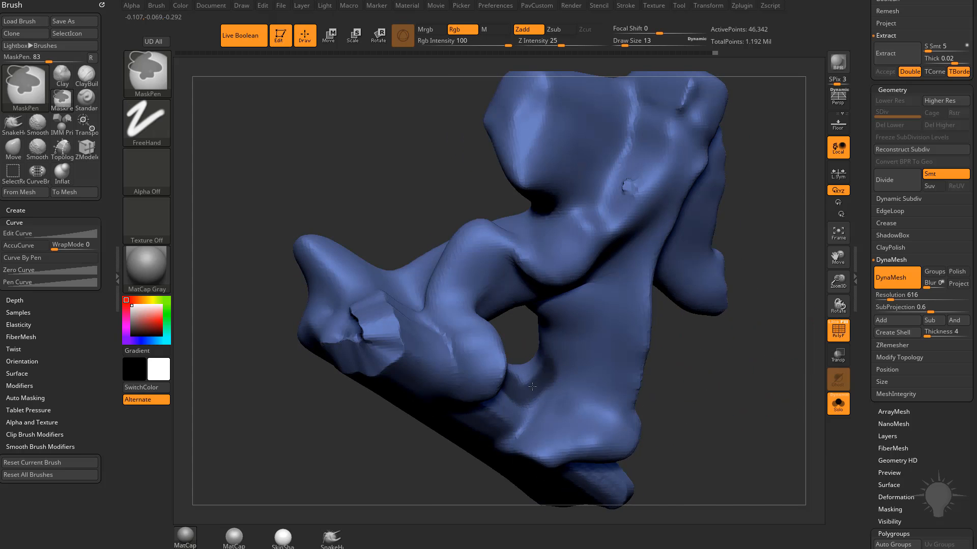
left_click_drag(552, 327, 538, 314)
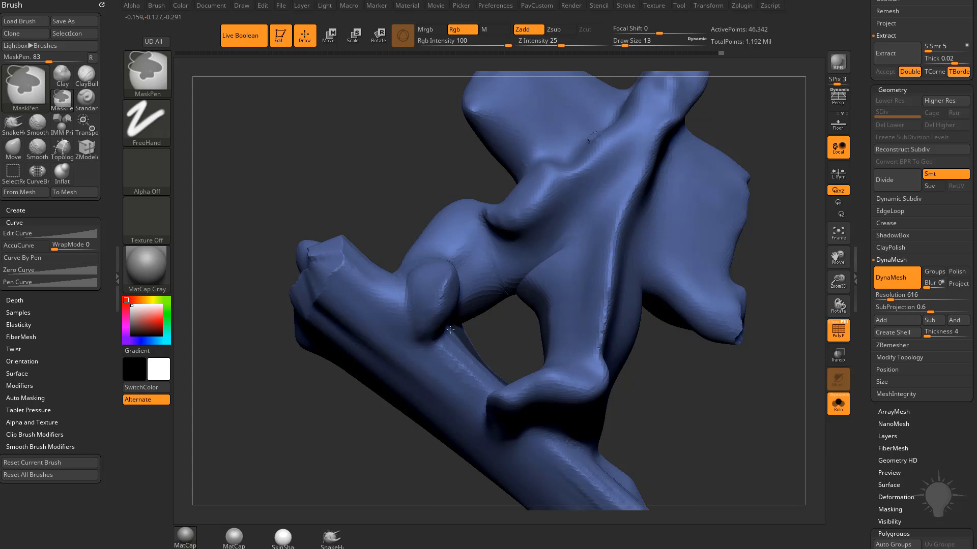
mouse_move(677, 397)
left_mouse_down()
mouse_move(717, 425)
mouse_move(726, 277)
mouse_move(730, 324)
mouse_move(744, 275)
left_mouse_up()
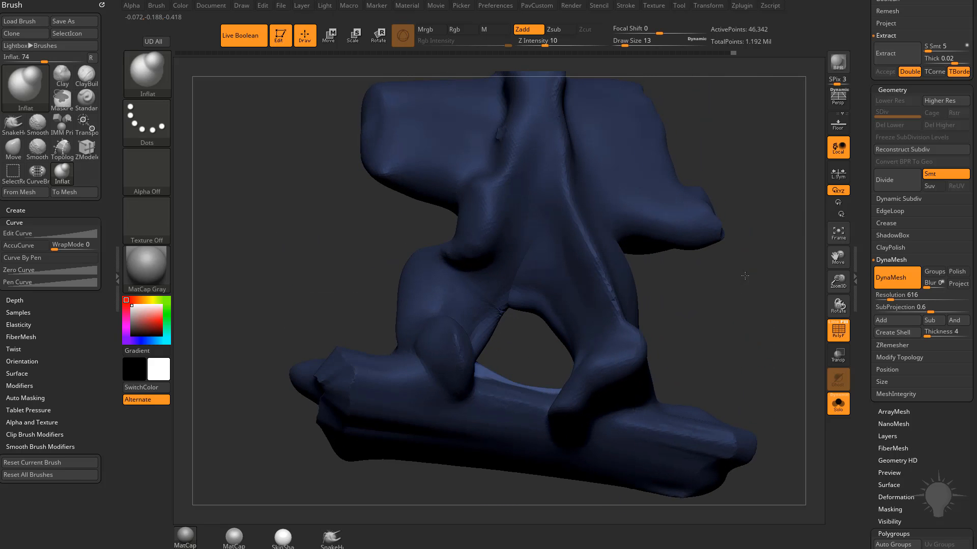
key("w")
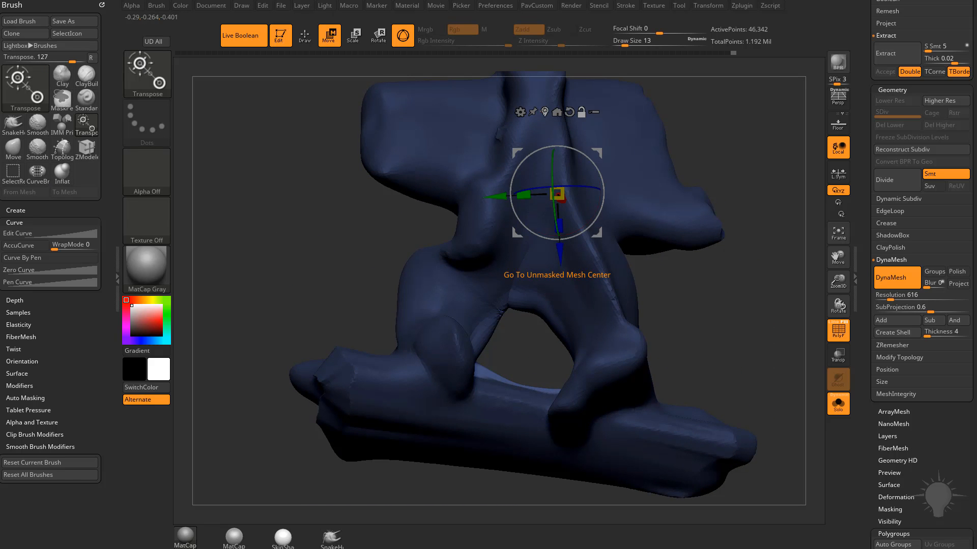
left_click(557, 111)
left_click_drag(691, 311, 747, 316)
left_click_drag(557, 340, 551, 345)
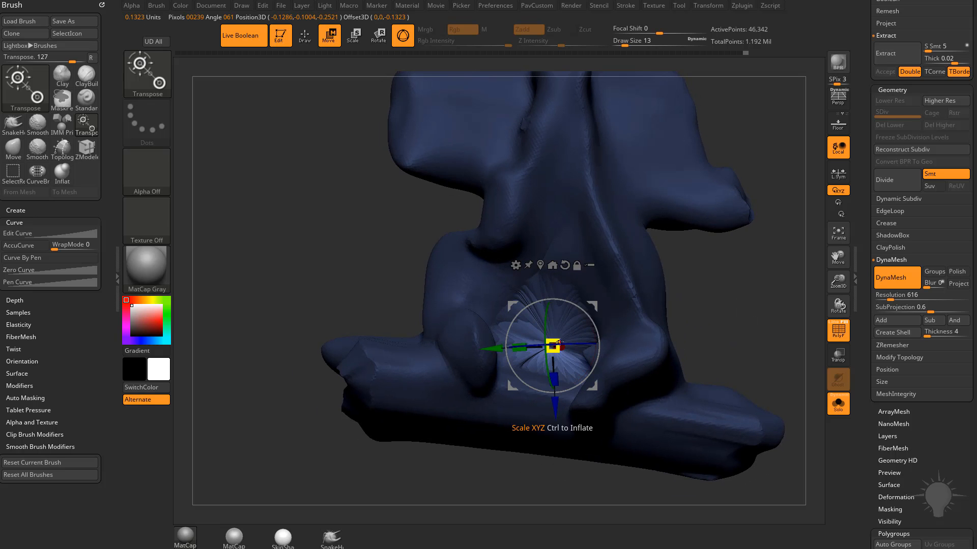
Clear the mask and remesh the cutter with DynaMesh to fuse the closed hole
key("q")
left_click_drag(716, 322, 753, 313)
left_click_drag(762, 293, 787, 363, "ctrl")
left_click_drag(746, 270, 795, 363, "ctrl")
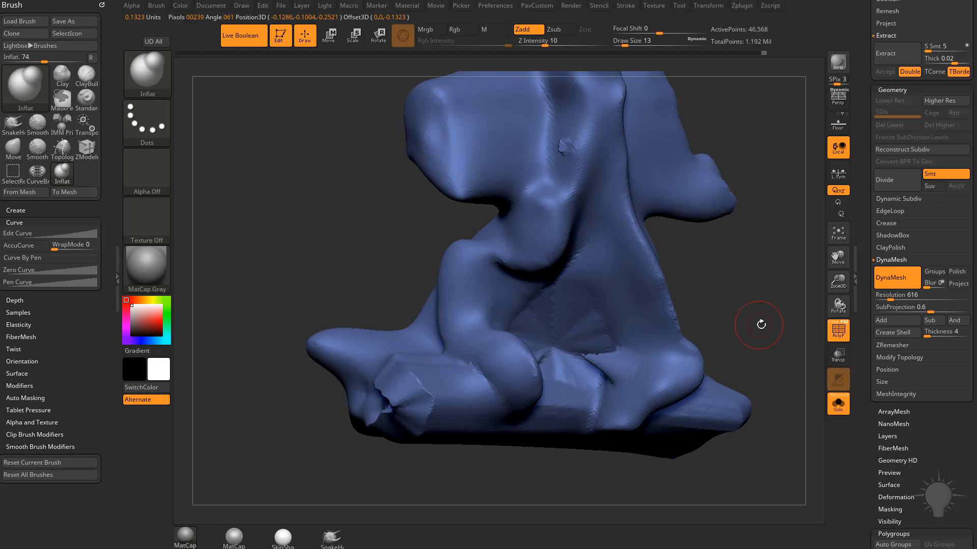
Smooth the puckered patch over the closed opening and its surrounding creases, remeshing the cutter between passes
left_click_drag(761, 322, 695, 351)
left_click_drag(596, 362, 583, 346, "shift")
left_click_drag(708, 275, 722, 356, "ctrl")
mouse_move(705, 350)
left_mouse_down()
mouse_move(691, 322)
mouse_move(666, 322)
left_mouse_up()
left_click_drag(618, 367, 617, 356, "shift")
left_click_drag(704, 275, 711, 332, "ctrl")
left_click_drag(674, 266, 638, 270)
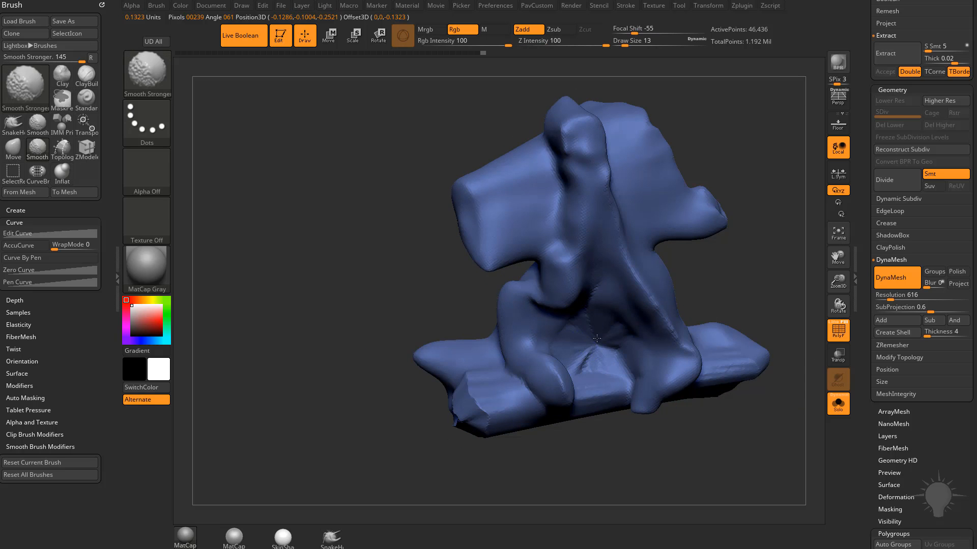
left_click_drag(588, 327, 596, 320, "shift")
left_click_drag(738, 269, 669, 323)
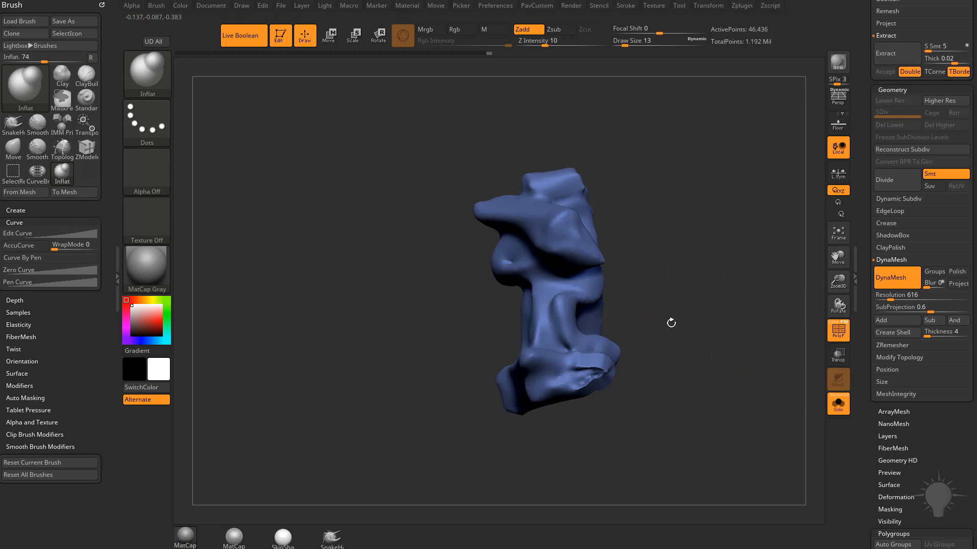
Smooth the ragged end of the lower bar and the folds beneath the upper side pieces, remeshing after each pass
left_click_drag(606, 358, 588, 376, "shift")
left_click_drag(696, 300, 731, 347, "ctrl")
mouse_move(731, 341)
left_mouse_down()
mouse_move(667, 346)
mouse_move(615, 283)
left_mouse_up()
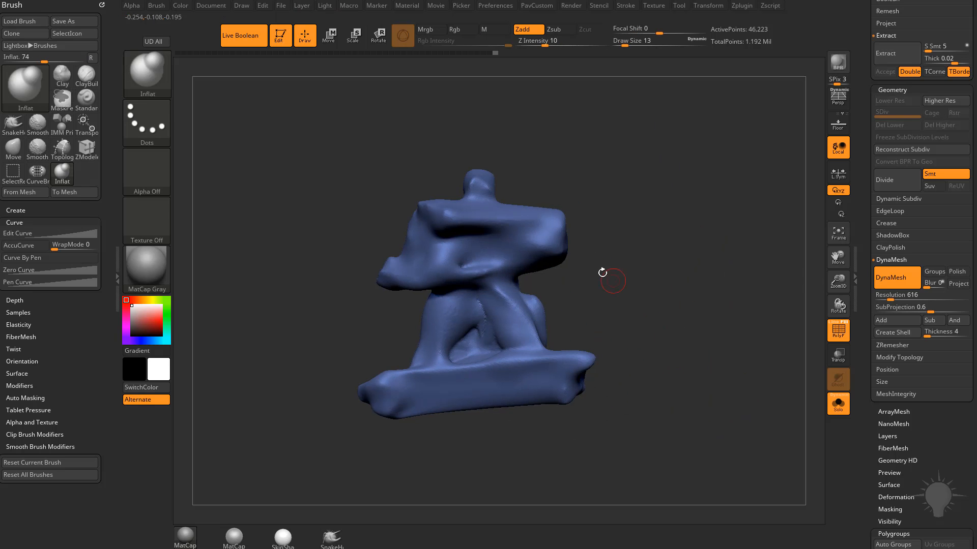
left_click_drag(486, 260, 470, 275, "shift")
left_click_drag(650, 261, 697, 300, "ctrl")
Show the statue together with the cutter again and turn off the wireframe display
mouse_move(712, 306)
left_mouse_down()
mouse_move(631, 311)
mouse_move(666, 310)
left_mouse_up()
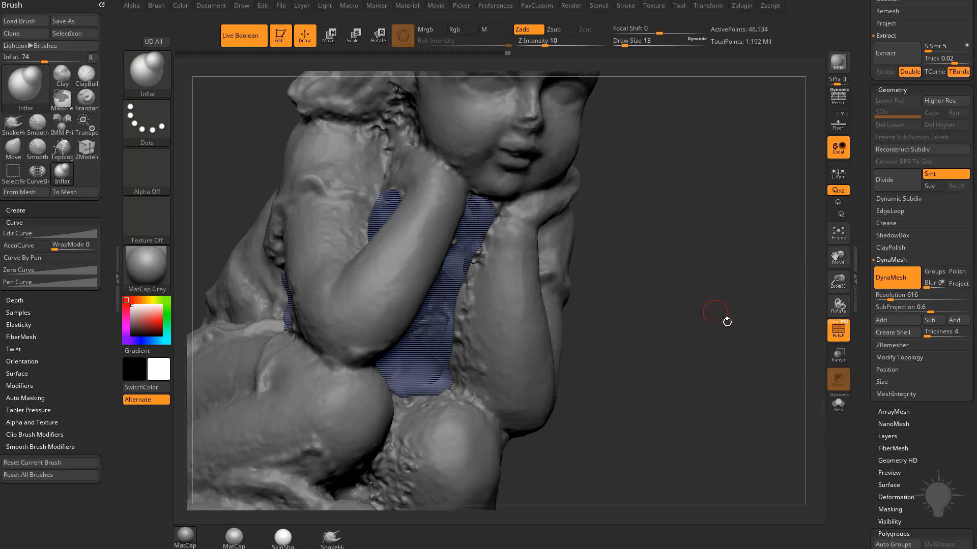
mouse_move(724, 321)
left_mouse_down()
mouse_move(704, 283)
mouse_move(809, 321)
left_mouse_up()
left_click(832, 332)
mouse_move(737, 321)
left_mouse_down()
mouse_move(776, 328)
mouse_move(711, 303)
mouse_move(743, 279)
mouse_move(677, 287)
mouse_move(741, 305)
mouse_move(778, 285)
mouse_move(656, 315)
left_mouse_up()
Switch to the Clay brush at draw size 33 and build up the cutter inside the gaps around the arms
key("b")
key("s")
key("t")
key("s")
left_click(715, 292)
key("s")
key("b")
key("c")
key("l")
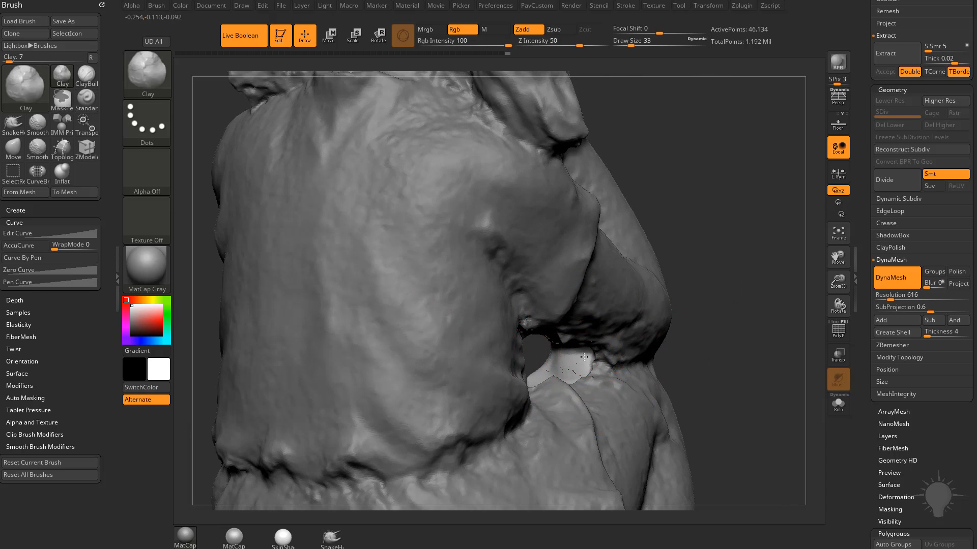
mouse_move(737, 306)
left_mouse_down()
mouse_move(712, 315)
mouse_move(481, 298)
mouse_move(403, 327)
mouse_move(622, 267)
left_mouse_up()
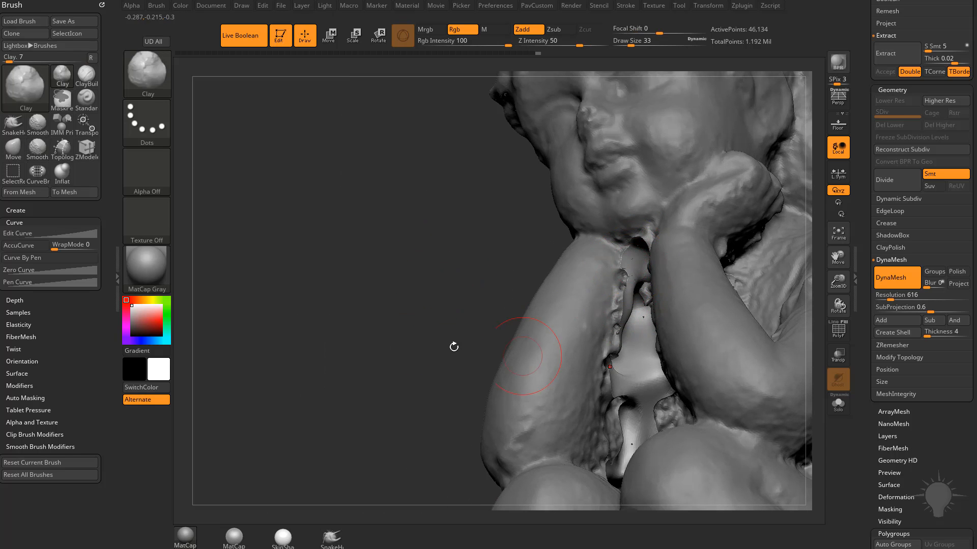
mouse_move(453, 346)
left_mouse_down()
mouse_move(676, 268)
mouse_move(704, 193)
mouse_move(713, 219)
mouse_move(704, 209)
mouse_move(656, 213)
mouse_move(743, 217)
mouse_move(697, 274)
mouse_move(657, 257)
left_mouse_up()
Reshape the cutter below the chin with the MoveAccu brush at draw size 33 and smooth its edge along the forearm
left_click_drag(746, 239, 720, 218)
key("1")
mouse_move(770, 178)
left_mouse_down()
mouse_move(767, 204)
mouse_move(590, 294)
left_mouse_up()
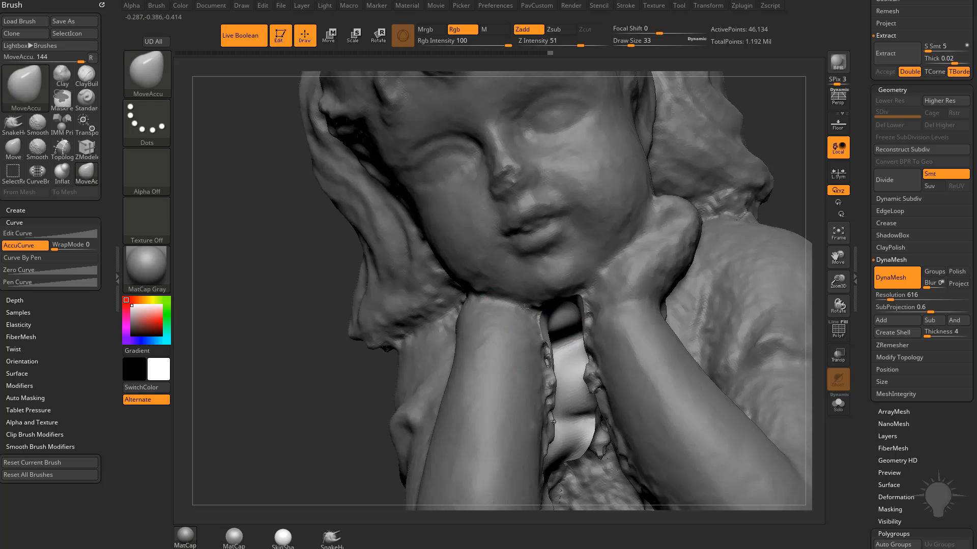
mouse_move(264, 407)
left_mouse_down()
mouse_move(284, 412)
mouse_move(283, 304)
mouse_move(305, 285)
left_mouse_up()
left_click_drag(529, 239, 542, 265, "shift")
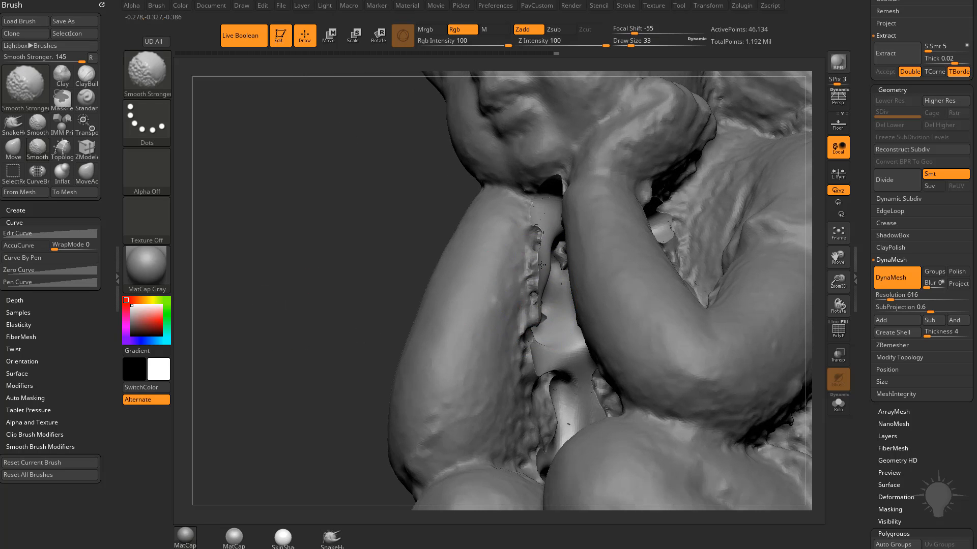
Adjust the cutter's fit between the forearms with the Move brush at draw size 41 and smooth the opened gap
mouse_move(346, 351)
left_mouse_down("alt")
mouse_move(333, 341)
mouse_move(324, 377)
mouse_move(488, 298)
left_mouse_up("alt")
mouse_move(732, 208)
left_mouse_down("alt")
mouse_move(690, 252)
mouse_move(677, 284)
left_mouse_up("alt")
mouse_move(552, 313)
right_mouse_down()
mouse_move(569, 306)
mouse_move(560, 300)
right_mouse_up()
key("s")
left_click_drag(559, 300, 565, 300)
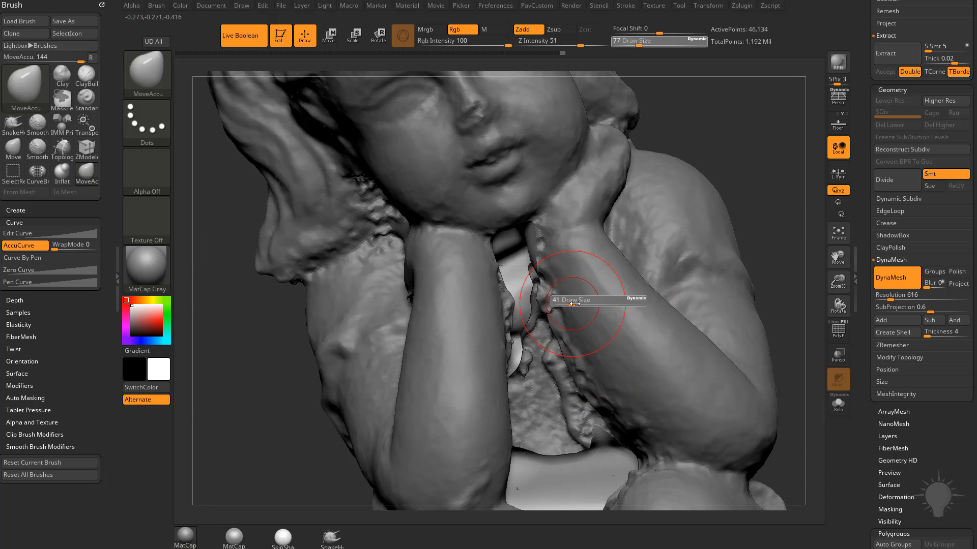
right_click_drag(574, 300, 565, 296)
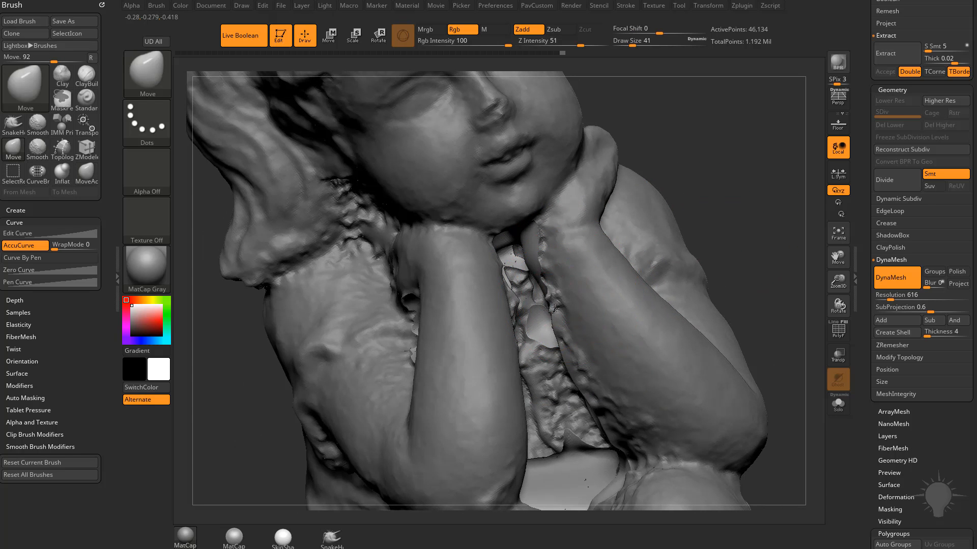
left_click_drag(737, 271, 554, 283)
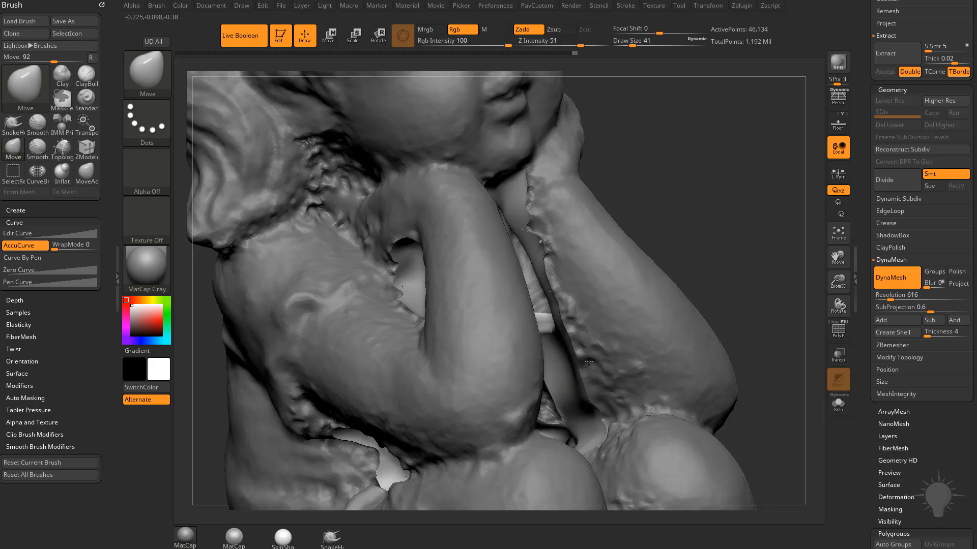
right_click_drag(635, 355, 579, 312, "ctrl")
mouse_move(396, 325)
left_mouse_down("alt")
mouse_move(405, 348)
mouse_move(488, 232)
mouse_move(737, 207)
mouse_move(686, 204)
left_mouse_up("alt")
left_click_drag(526, 333, 529, 300, "shift")
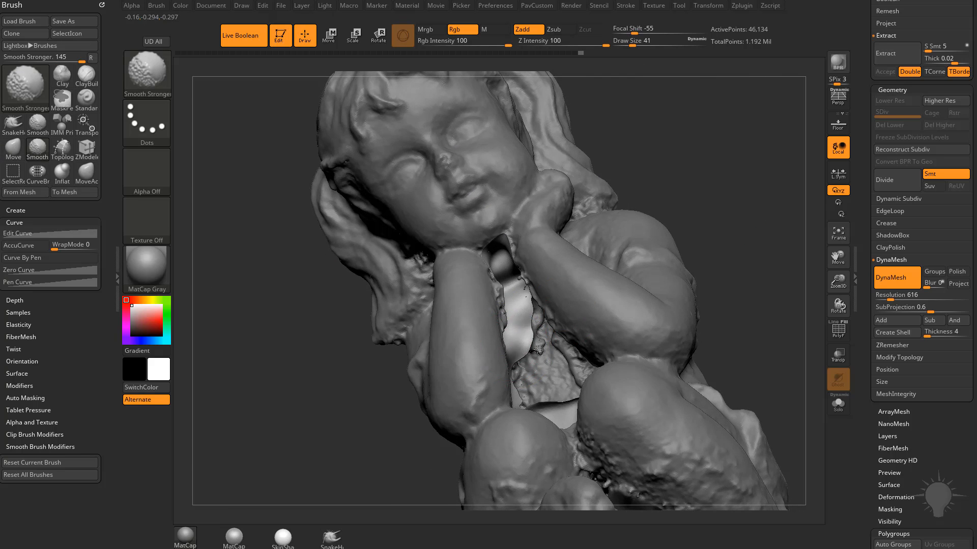
Reshape the cutter above the knees with the Move brush at draw size 68, then smooth and remesh it
left_click_drag(727, 280, 726, 217)
key("s")
left_click_drag(529, 317, 549, 316)
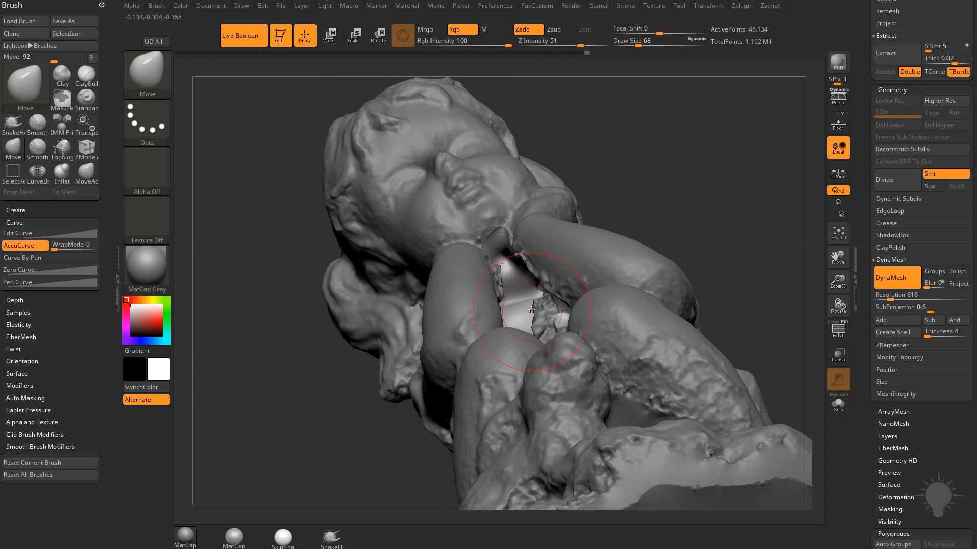
mouse_move(697, 255)
left_mouse_down()
mouse_move(709, 294)
mouse_move(723, 275)
mouse_move(733, 287)
mouse_move(729, 306)
mouse_move(733, 262)
left_mouse_up()
mouse_move(789, 207)
left_mouse_down("ctrl")
mouse_move(745, 289)
mouse_move(743, 264)
left_mouse_up("ctrl")
left_click_drag(585, 326, 560, 330, "shift")
left_click_drag(750, 233, 743, 299, "ctrl")
Refine the cut surface between the chest and knees with the Clay brush at draw size 54 and smooth it
left_click_drag(724, 234, 562, 354)
key("b")
key("c")
key("l")
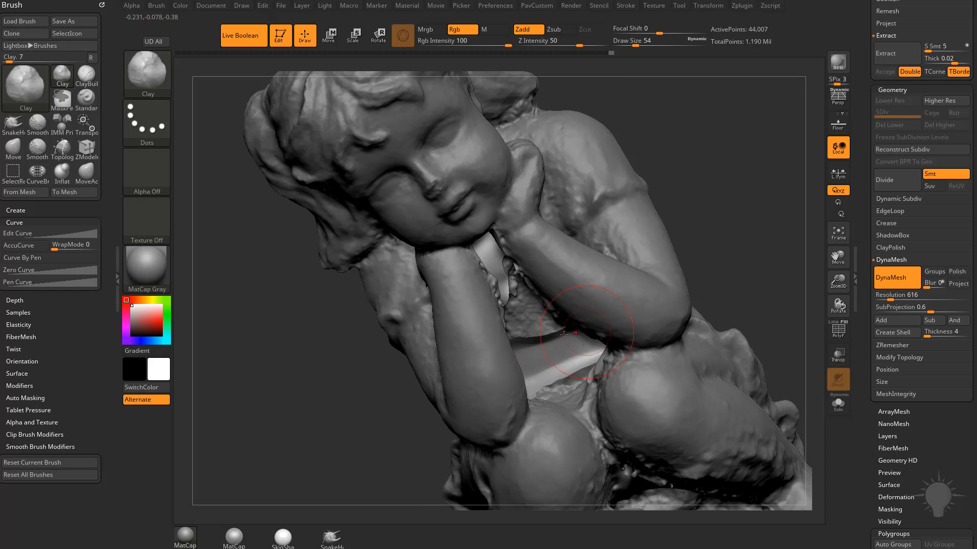
mouse_move(738, 301)
left_mouse_down()
mouse_move(736, 252)
mouse_move(734, 270)
mouse_move(754, 279)
mouse_move(789, 275)
mouse_move(624, 301)
left_mouse_up()
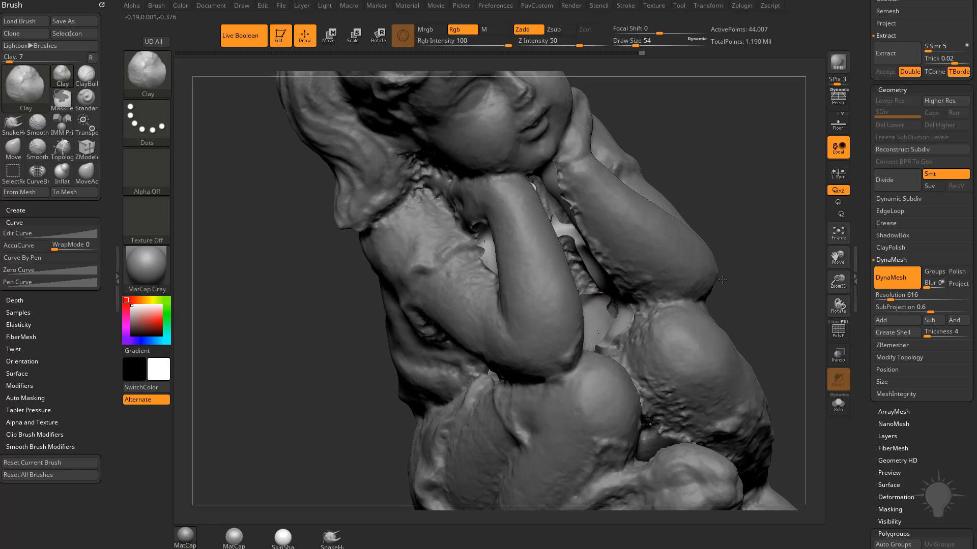
left_click_drag(723, 280, 702, 285)
left_click_drag(611, 315, 575, 336, "shift")
left_click_drag(738, 284, 722, 283)
mouse_move(809, 262)
left_mouse_down()
mouse_move(775, 256)
mouse_move(763, 221)
mouse_move(766, 234)
mouse_move(743, 257)
left_mouse_up()
Try carving the cutter between the forearms with the DamStandard brush at draw size 51
key("b")
key("d")
key("s")
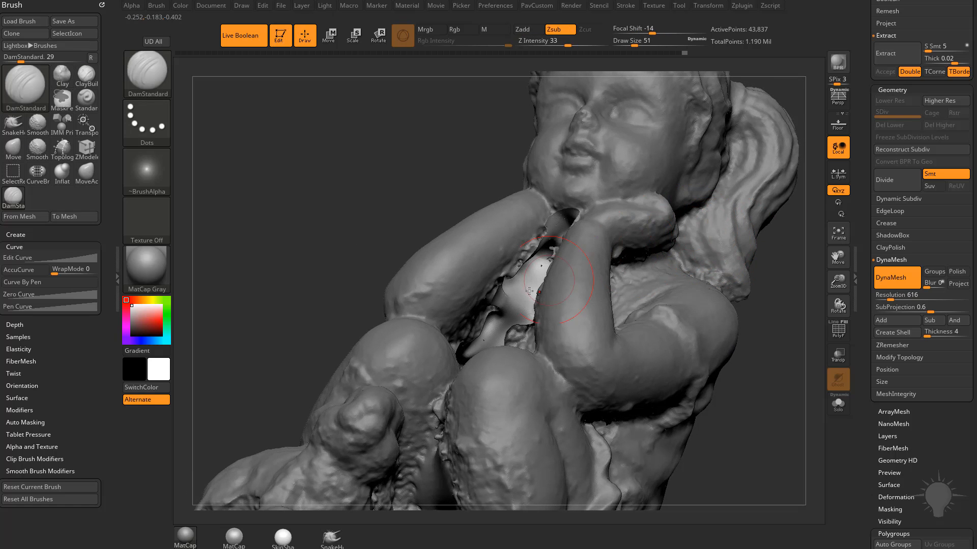
left_click_drag(792, 290, 517, 275)
key("ctrl+z")
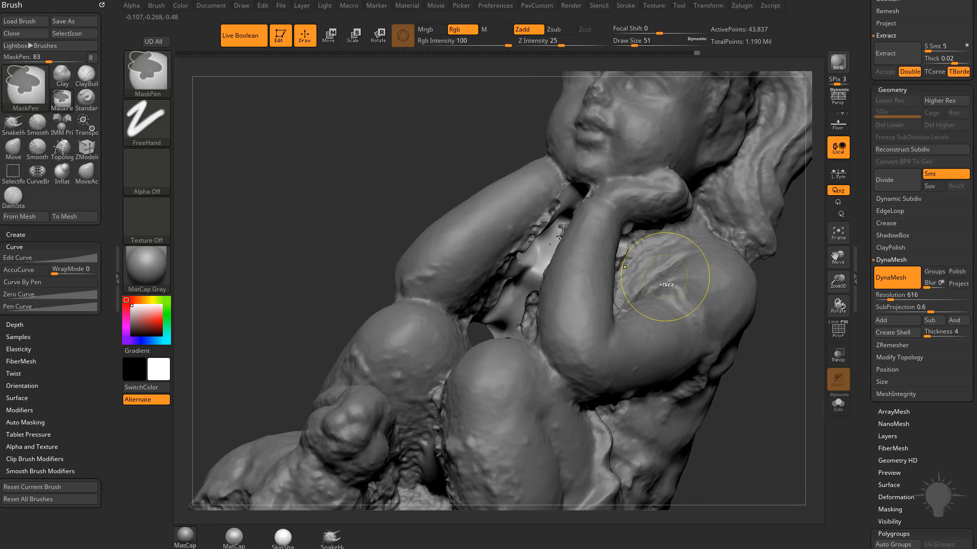
Work over the cutter between the forearms with the ClayTubes brush at draw sizes 51 and 35, smoothing and remeshing it
key("b")
key("c")
key("t")
right_click_drag(504, 274, 546, 289)
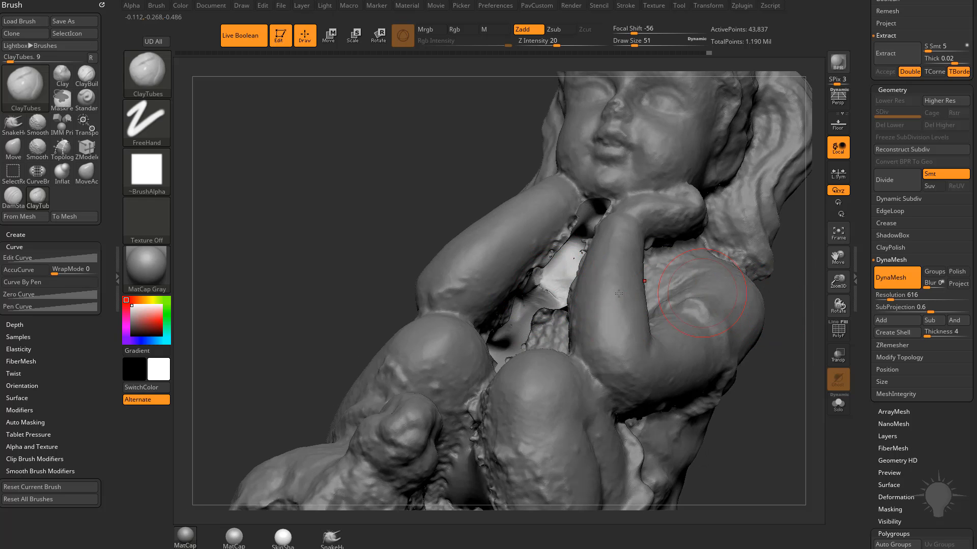
left_click_drag(787, 305, 798, 316, "ctrl")
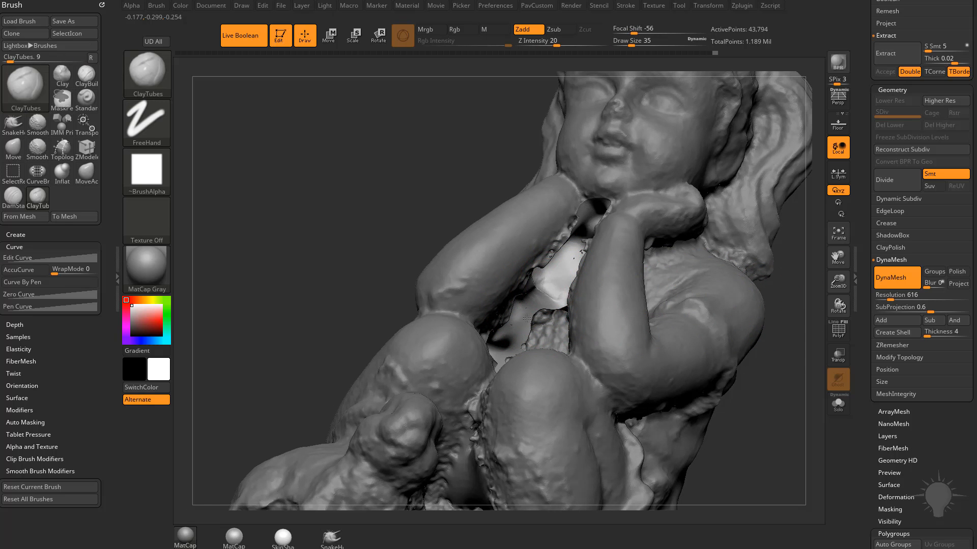
left_click_drag(545, 295, 554, 298, "shift")
right_click_drag(719, 318, 784, 326)
left_click_drag(785, 326, 794, 388, "ctrl")
Switch to the Move brush at draw size 71 and isolate the cutter from the statue
left_click_drag(771, 369, 818, 390)
key("b")
key("m")
key("v")
left_click(837, 404)
left_click_drag(765, 369, 774, 376)
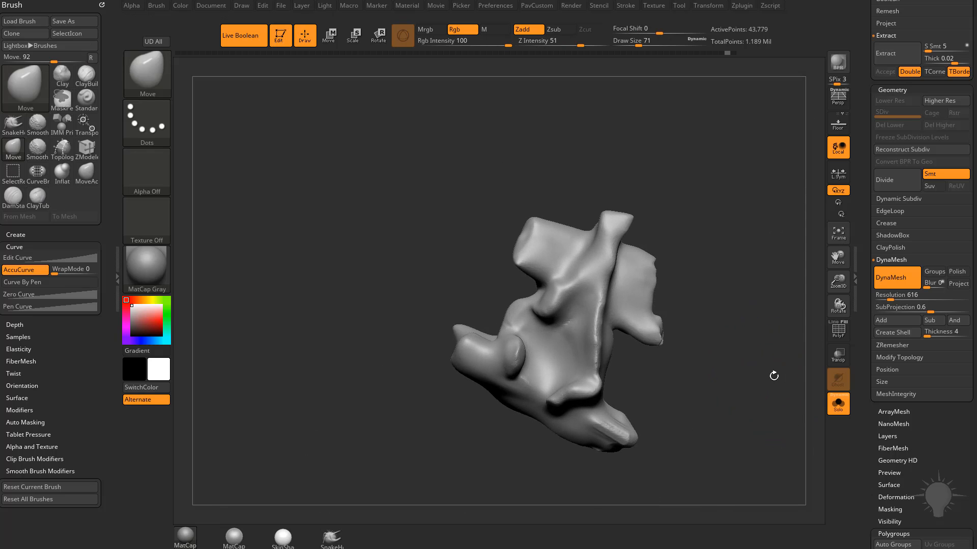
Build up the hollow in the middle of the isolated cutter with the Clay brush at draw size 62, then remesh it
key("b")
key("c")
key("l")
key("s")
left_click_drag(570, 318, 564, 318)
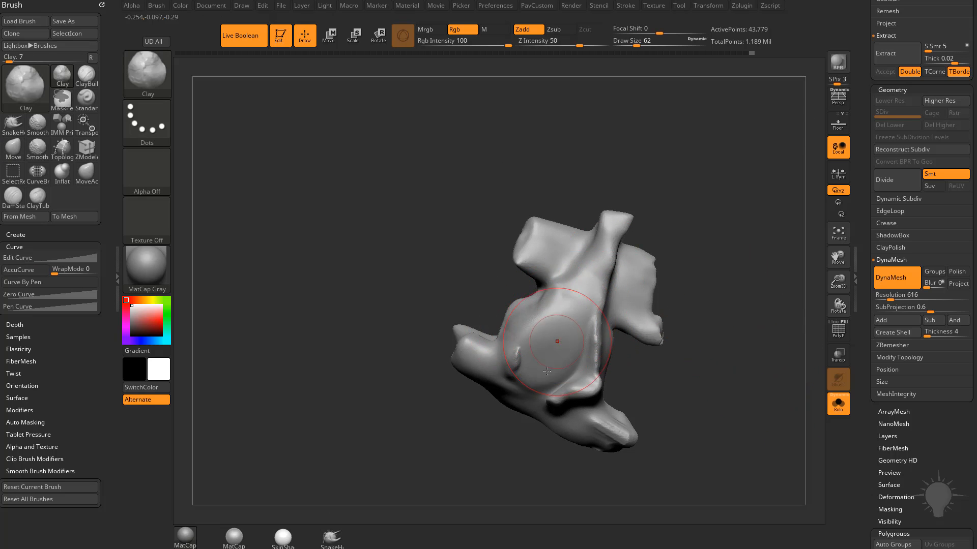
left_click_drag(741, 258, 755, 346, "ctrl")
Show the statue again and refine the cutter in the chest gap with the Move brush and Inflat at draw size 39
left_click(837, 404)
mouse_move(758, 304)
left_mouse_down()
mouse_move(750, 314)
mouse_move(578, 337)
left_mouse_up()
key("b")
key("m")
key("v")
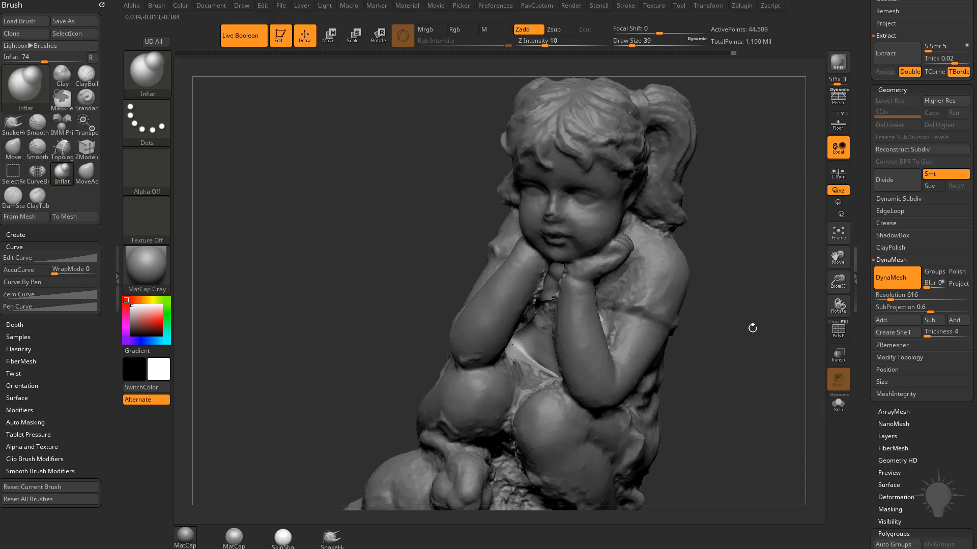
mouse_move(749, 328)
left_mouse_down()
mouse_move(752, 279)
mouse_move(752, 322)
left_mouse_up()
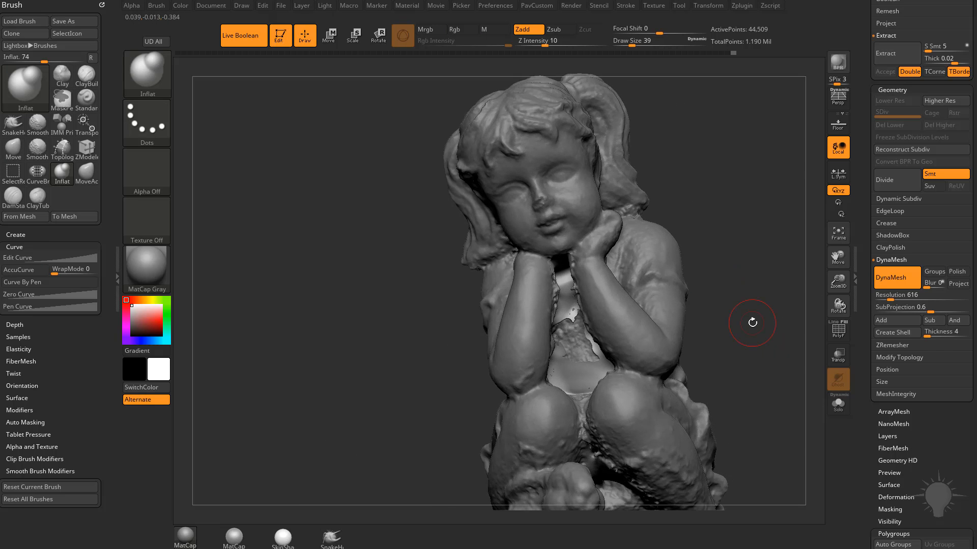
Switch to the Standard brush and set its draw size to 18
mouse_move(712, 245)
left_mouse_down()
mouse_move(771, 252)
mouse_move(732, 271)
mouse_move(676, 269)
mouse_move(768, 262)
mouse_move(735, 267)
mouse_move(745, 279)
mouse_move(724, 304)
mouse_move(728, 295)
left_mouse_up()
key("b")
key("s")
key("t")
key("s")
left_click(727, 272)
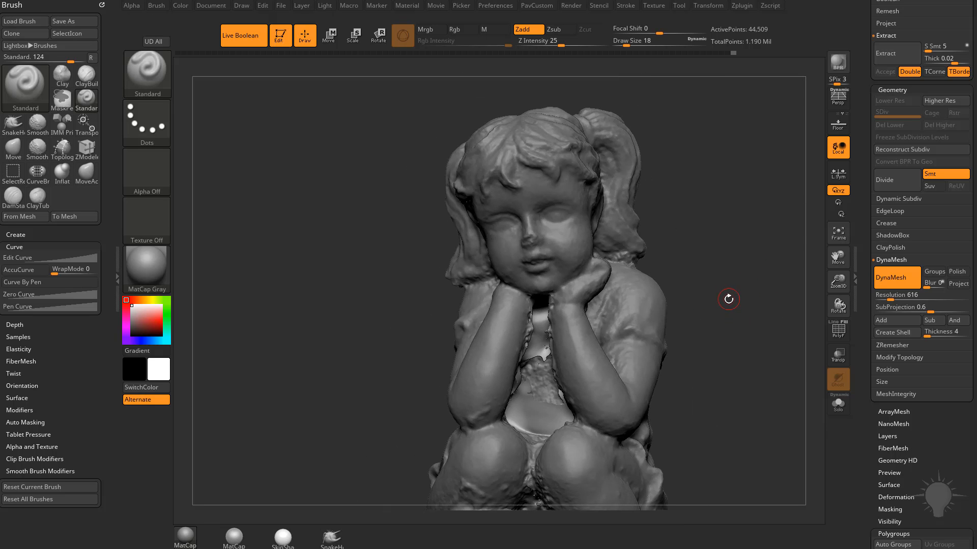
Bring up the subtool list and select the girl_statue3 subtool
left_click_drag(860, 295, 860, 439)
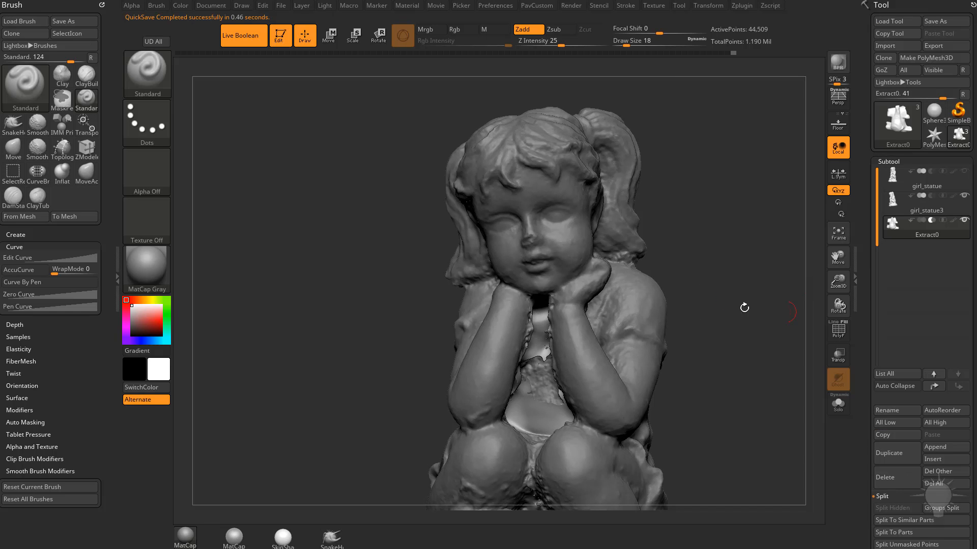
left_click_drag(731, 312, 755, 316, "alt")
left_click(921, 209)
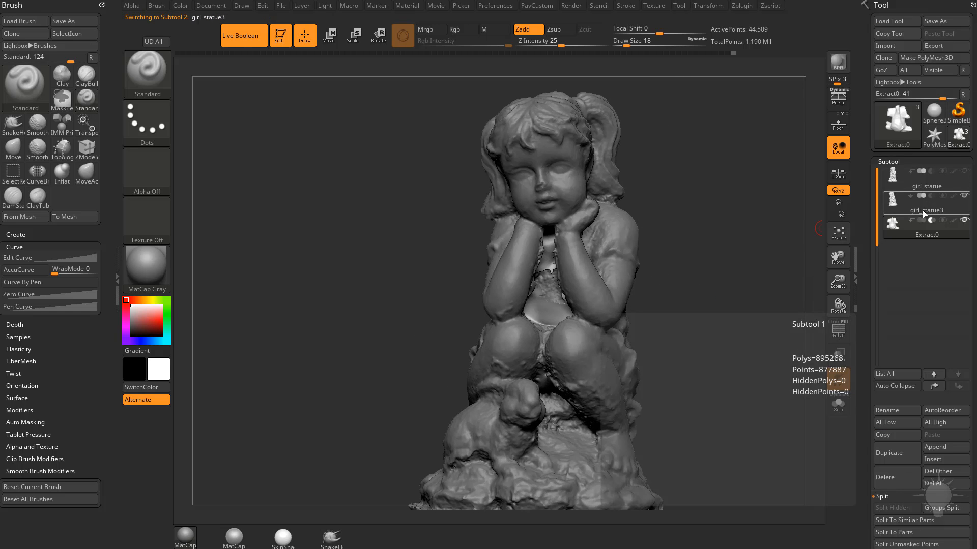
Select the girl_statue subtool, duplicate it and isolate the copy to view it on its own
left_click_drag(739, 275, 799, 270)
left_click(927, 186)
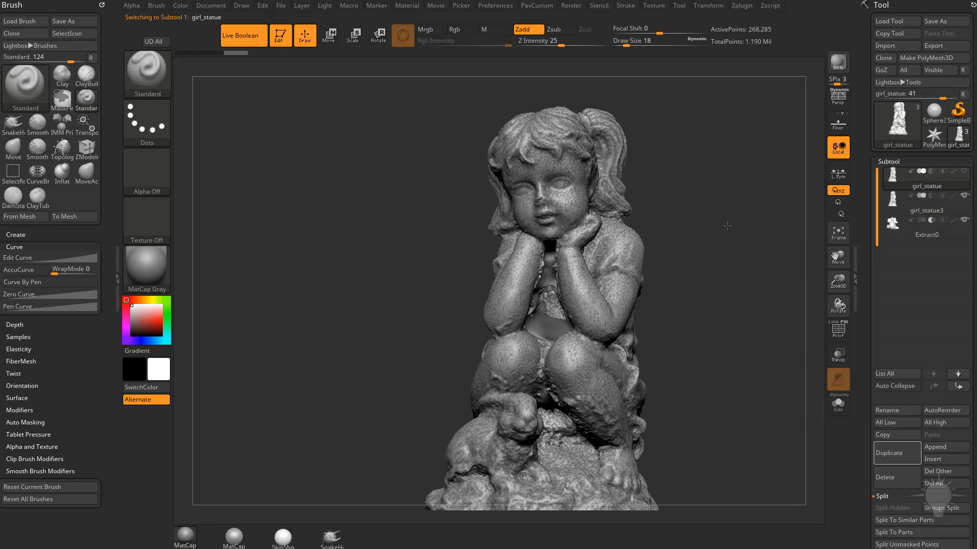
left_click_drag(727, 226, 732, 186)
left_click(838, 405)
left_click_drag(755, 362, 773, 287)
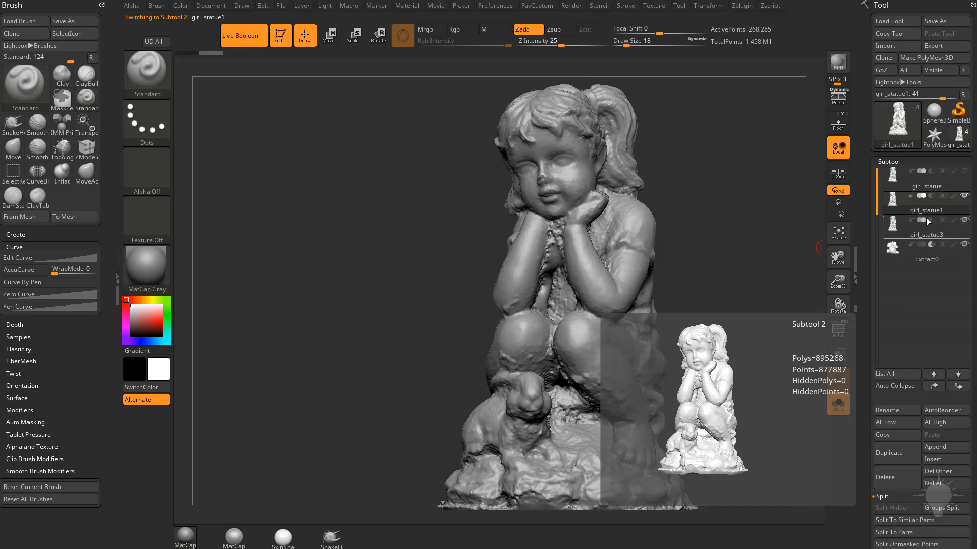
Move the Extract0 cutter directly below girl_statue1 in the subtool order and turn off Solo mode
left_click(928, 257)
left_click(939, 388)
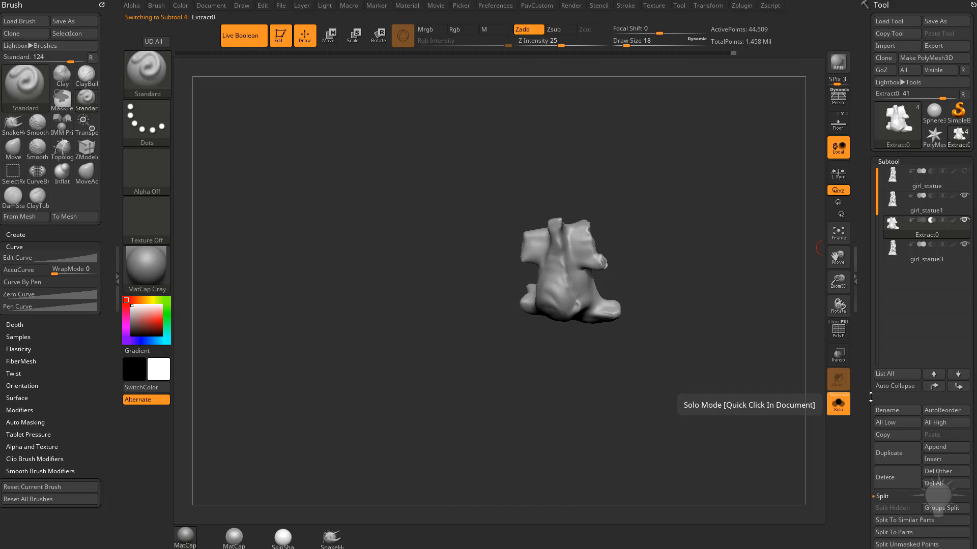
left_click(838, 403)
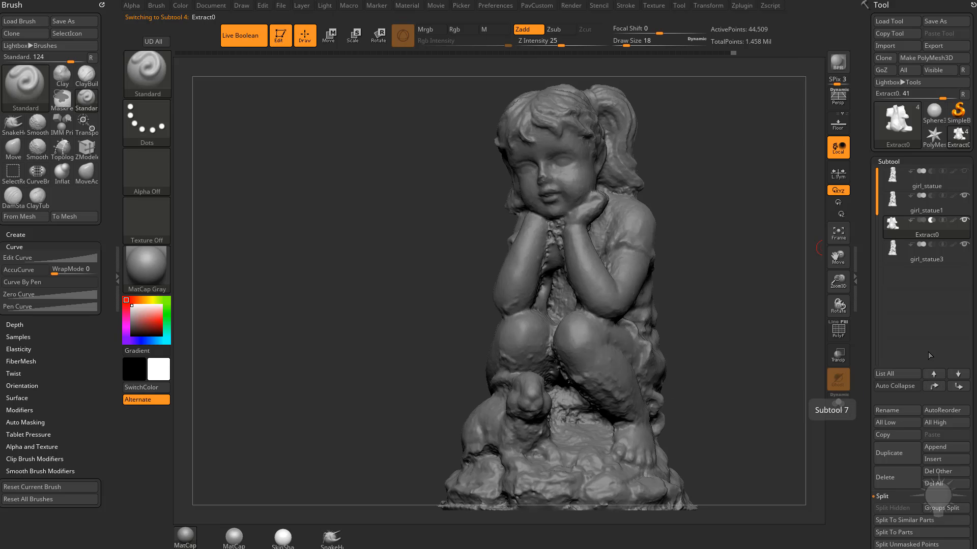
Hide all the other subtools so only the Extract0 cutter and girl_statue1 stay shown
key("shift")
left_click(963, 220, "shift")
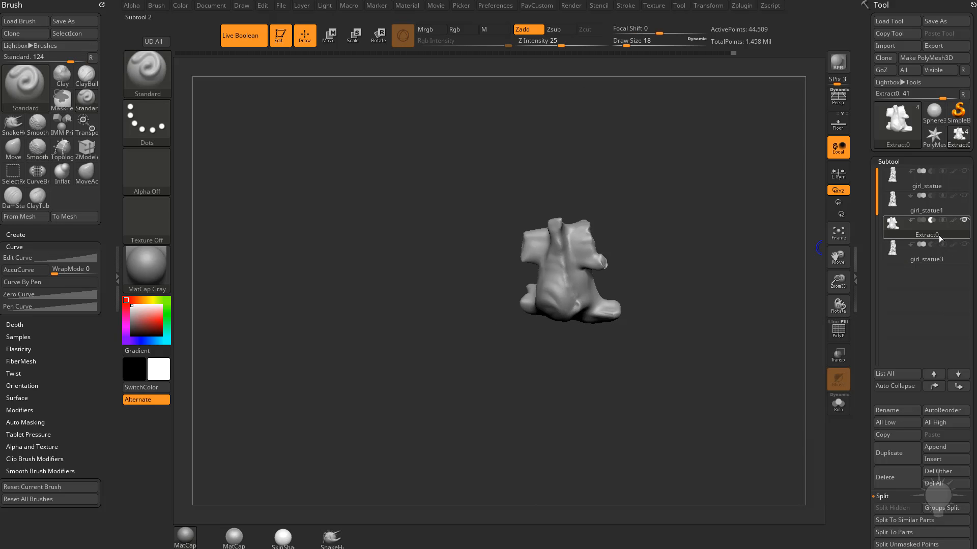
key("shift")
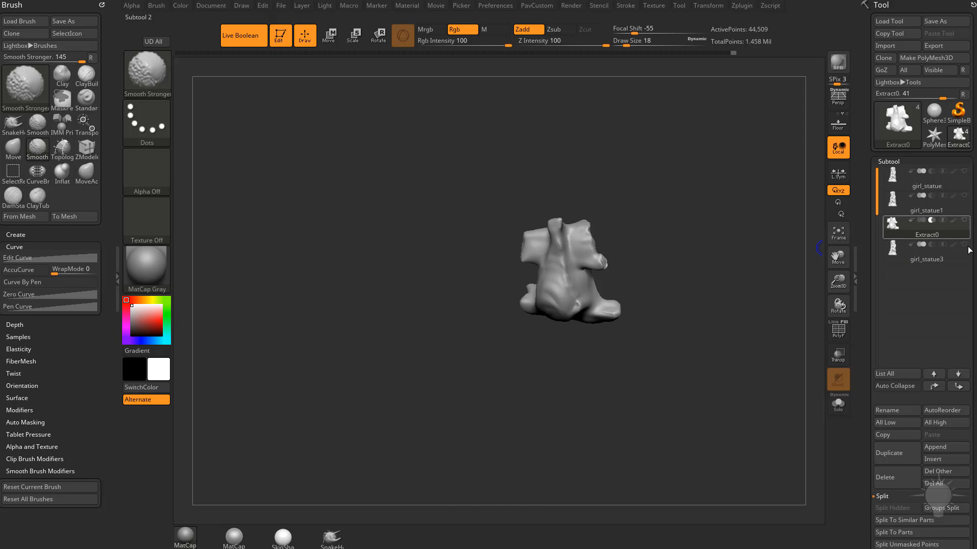
left_click(963, 246, "shift")
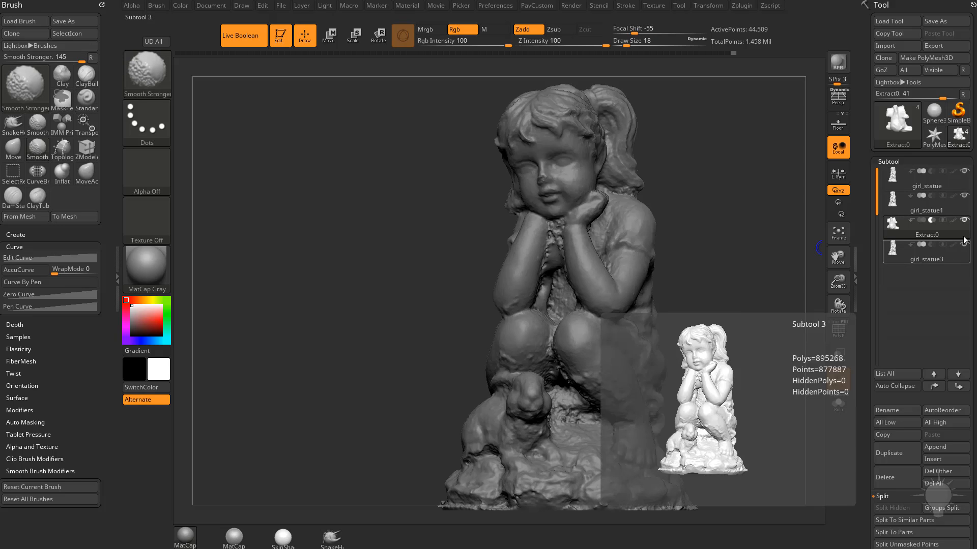
left_click(964, 220, "shift")
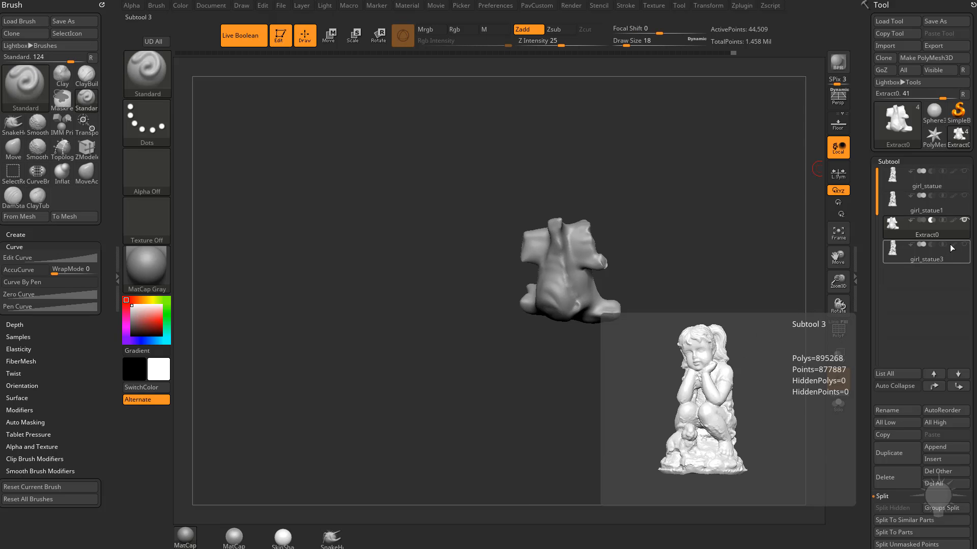
left_click(964, 195)
Turn on the polyframe display, select girl_statue1 and frame the whole statue
left_click_drag(714, 266, 779, 269)
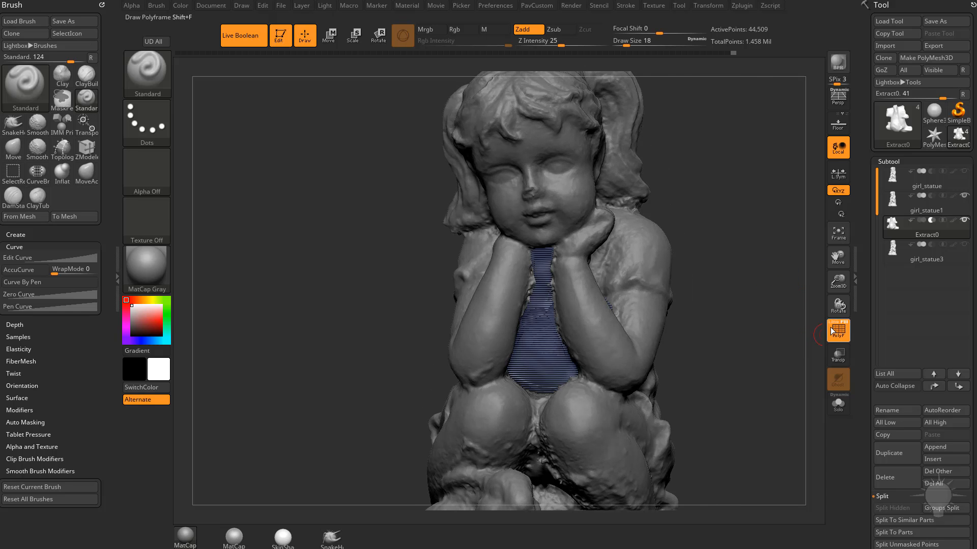
left_click_drag(784, 331, 751, 288)
left_click(920, 209)
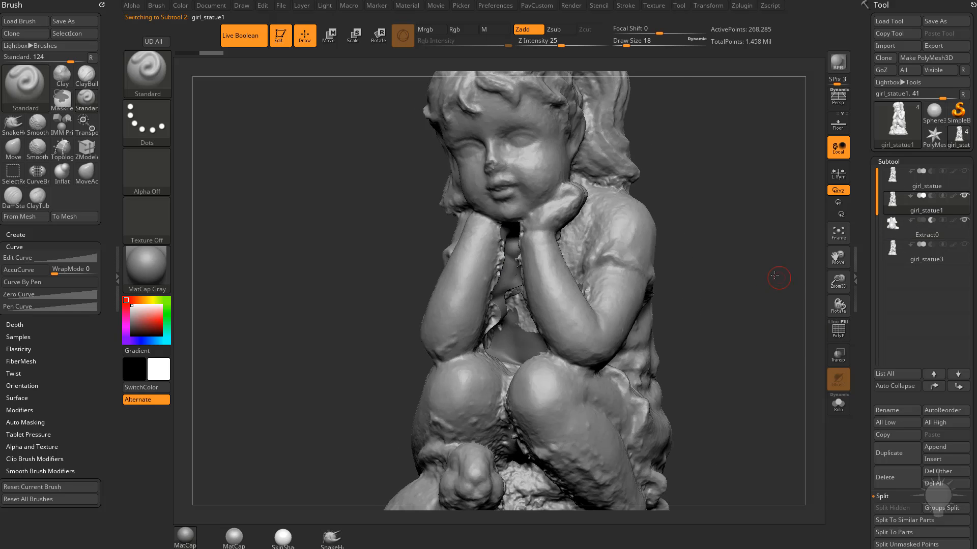
key("f")
mouse_move(812, 314)
left_mouse_down()
mouse_move(713, 316)
mouse_move(785, 318)
mouse_move(762, 309)
left_mouse_up()
Switch Live Boolean off to inspect the selected Extract0 cutter in the chest gap from several angles, then switch it back on
left_click(248, 36)
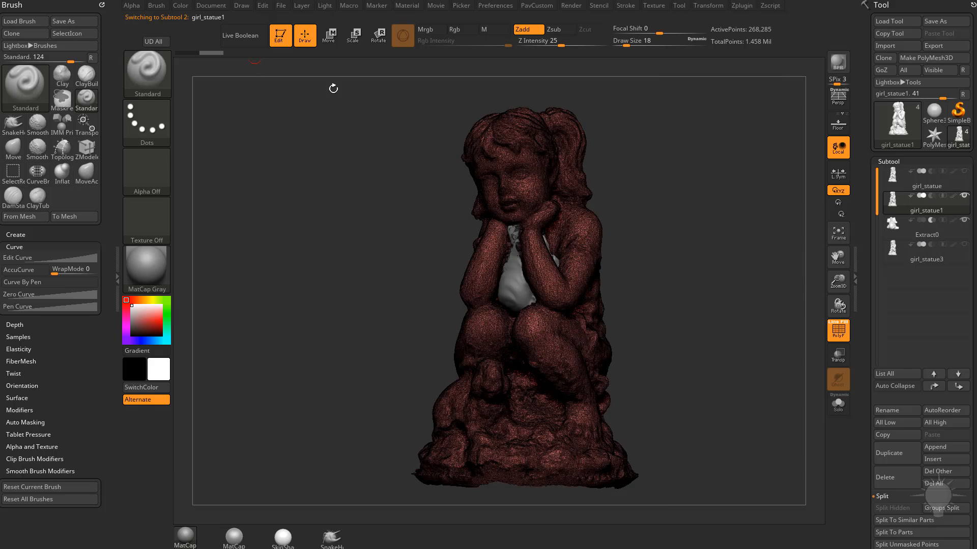
left_click_drag(691, 257, 715, 267)
left_click(919, 227)
left_click_drag(789, 254, 666, 260)
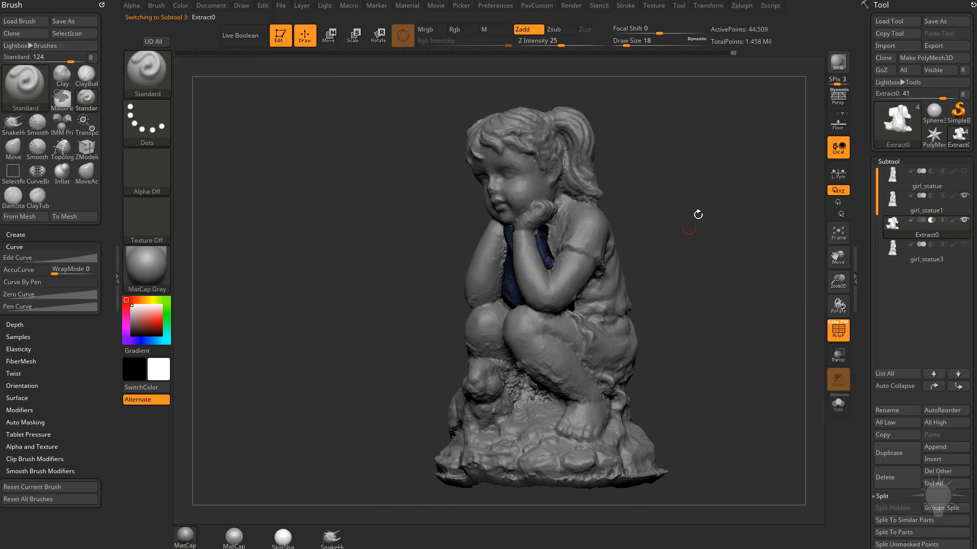
left_click_drag(698, 214, 711, 245)
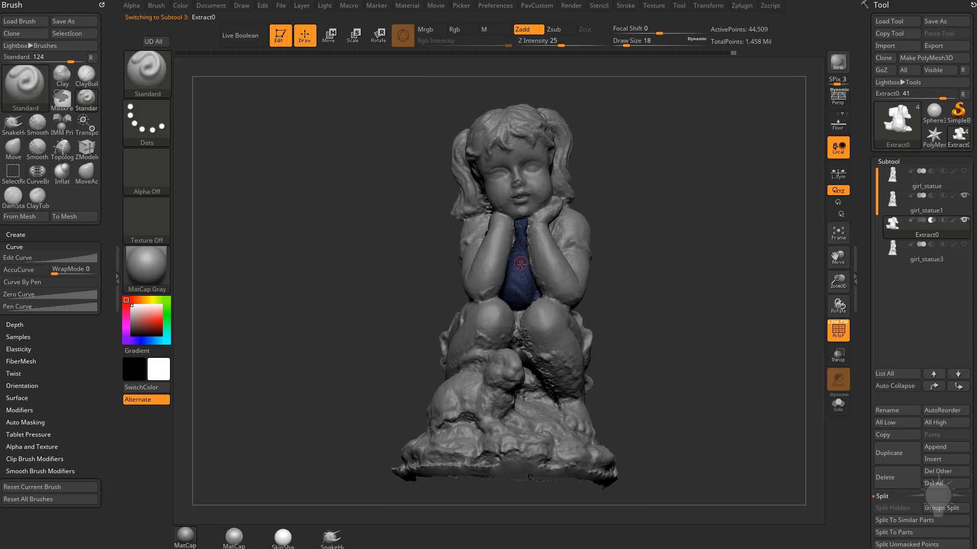
left_click_drag(645, 275, 668, 266)
mouse_move(677, 231)
left_mouse_down()
mouse_move(700, 217)
mouse_move(695, 243)
left_mouse_up()
left_click_drag(694, 244, 713, 251)
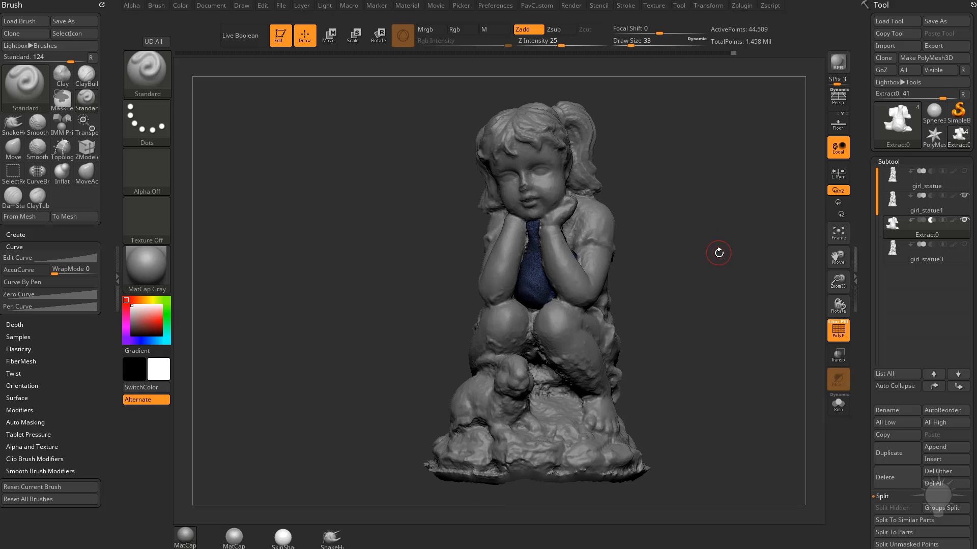
left_click(240, 41)
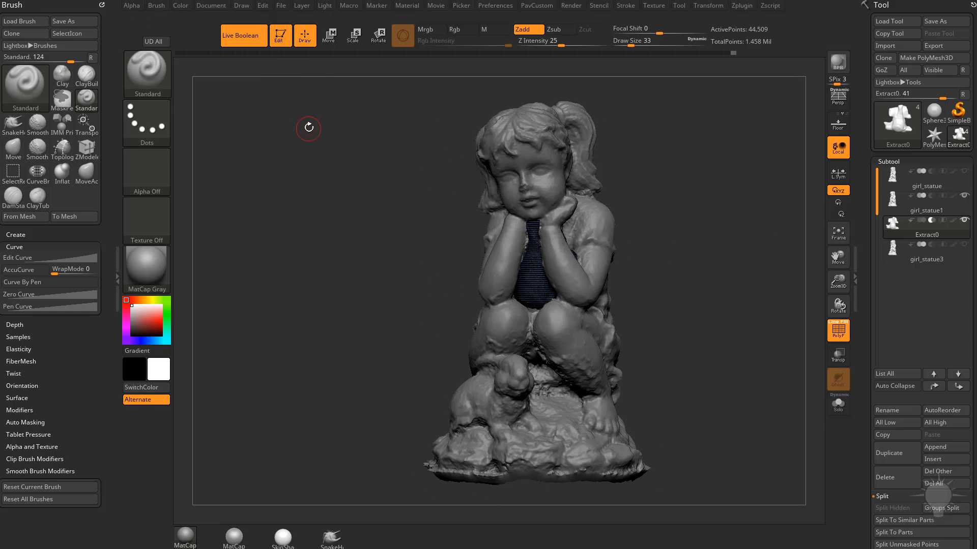
Generate a Boolean mesh from girl_statue1 and the Extract0 cutter
left_click_drag(863, 345, 867, 246)
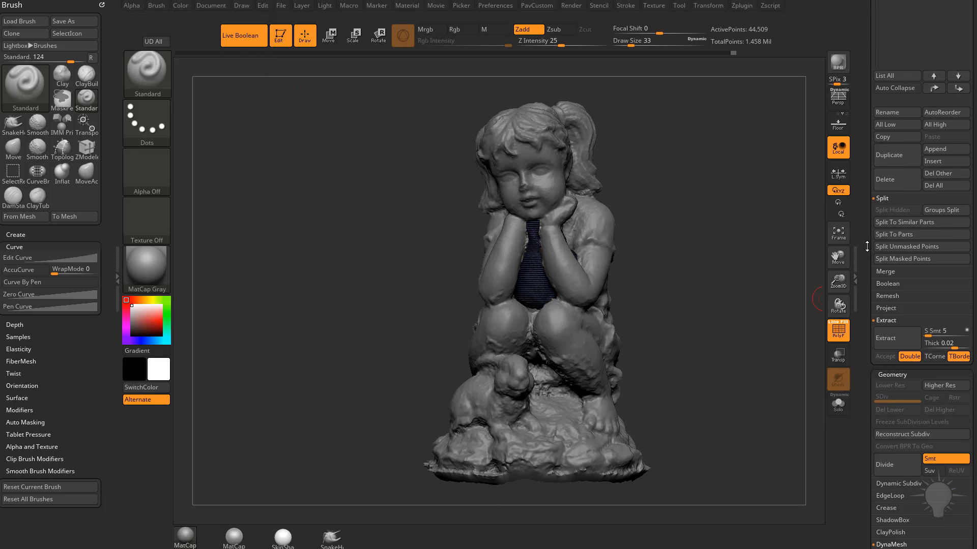
left_click(887, 283)
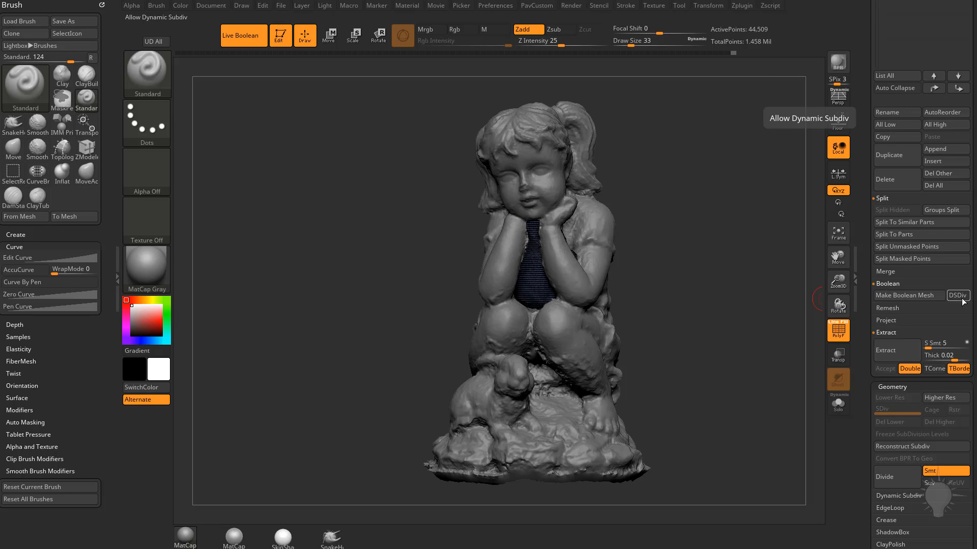
left_click(904, 296)
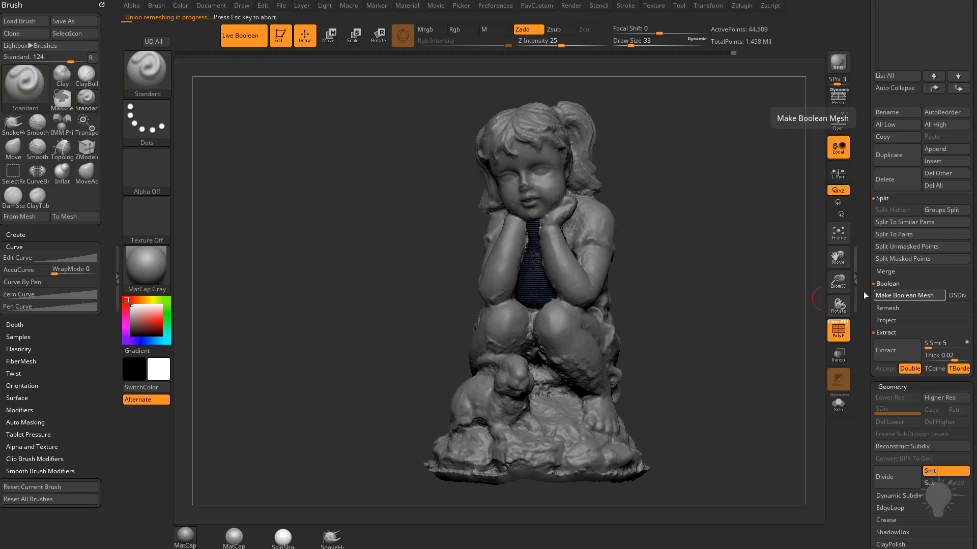
left_click_drag(863, 295, 860, 400)
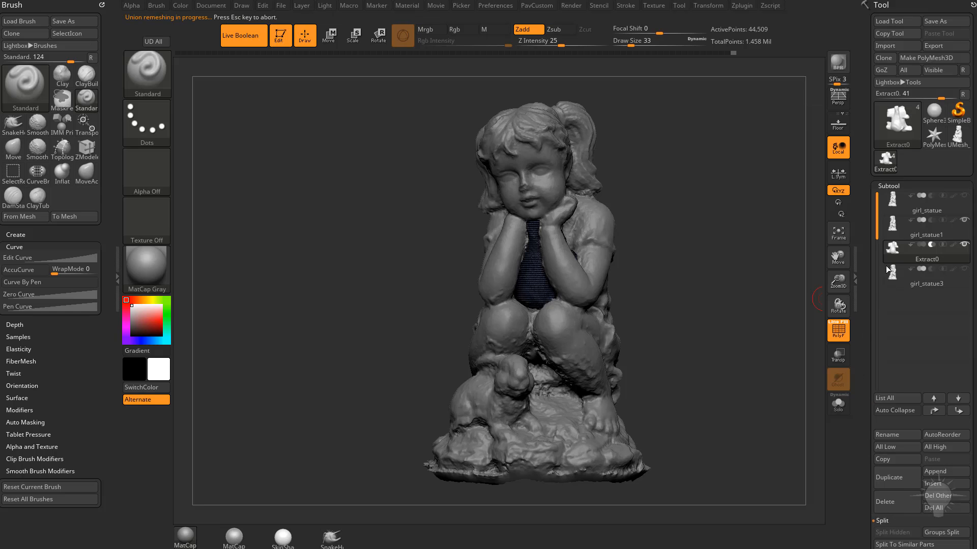
Insert the generated UMesh statue as a new subtool below Extract0
mouse_move(955, 143)
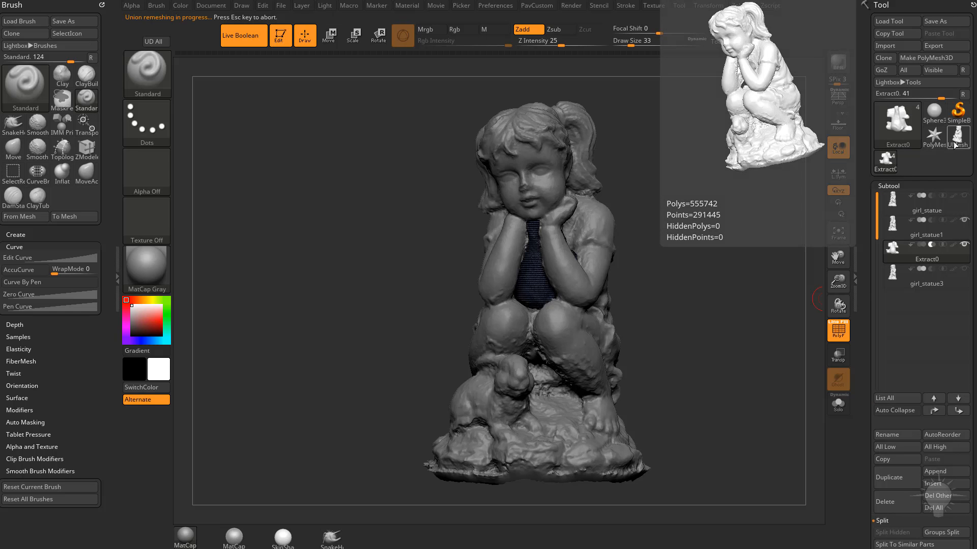
left_click(938, 484)
left_click(904, 420)
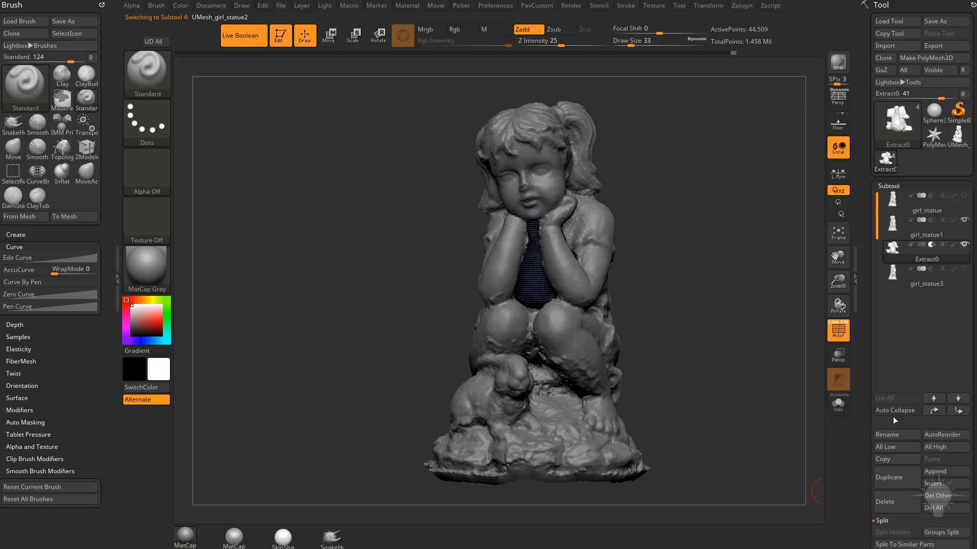
Delete the Extract0 cutter and the girl_statue1 source subtool
mouse_move(914, 278)
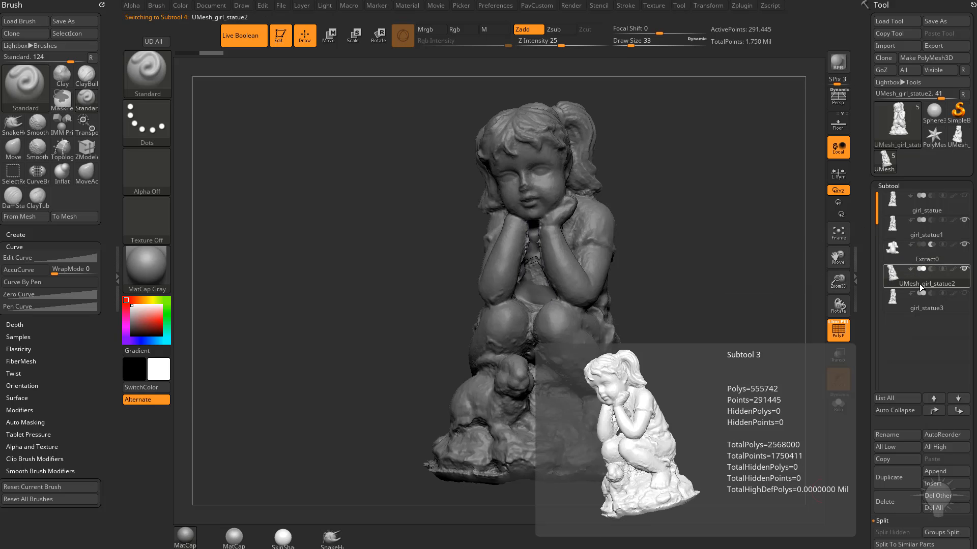
left_click(926, 261)
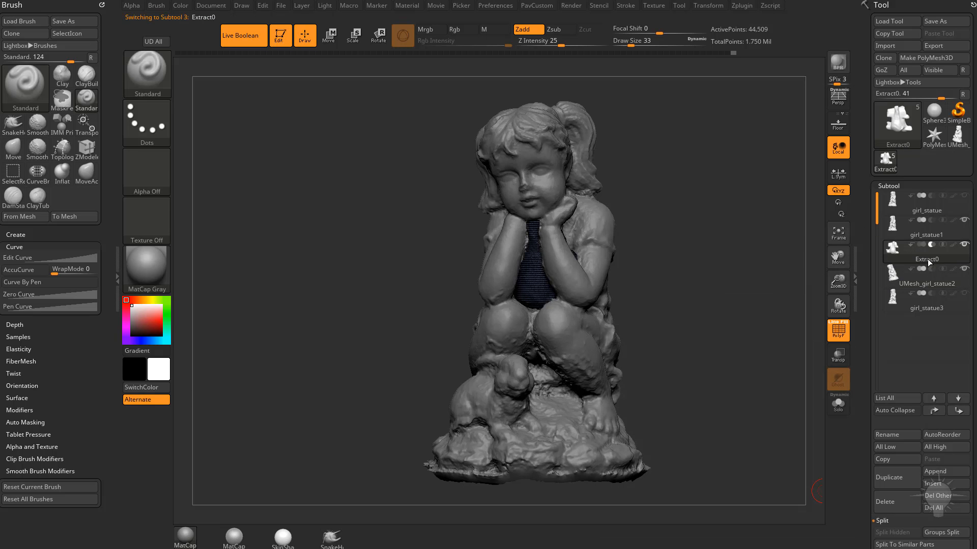
left_click(897, 502)
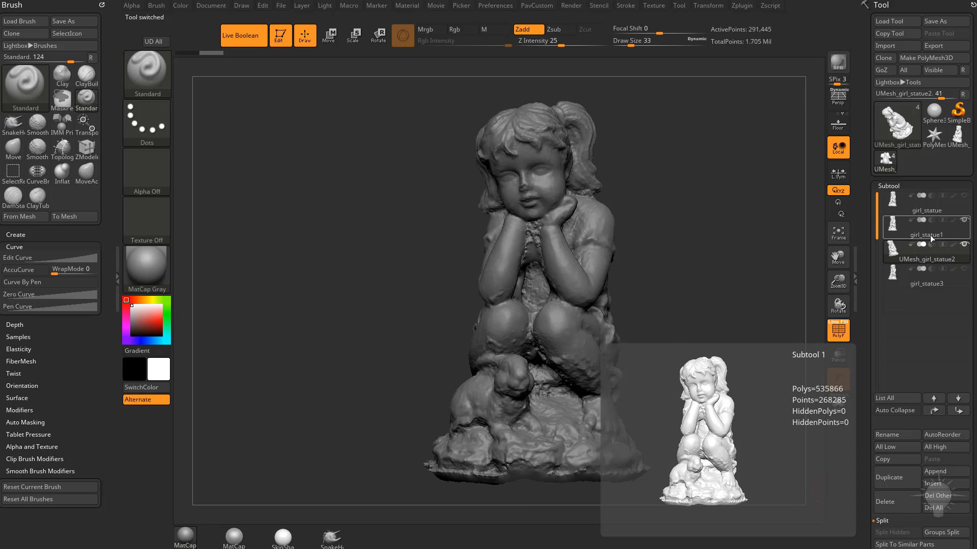
left_click(930, 235)
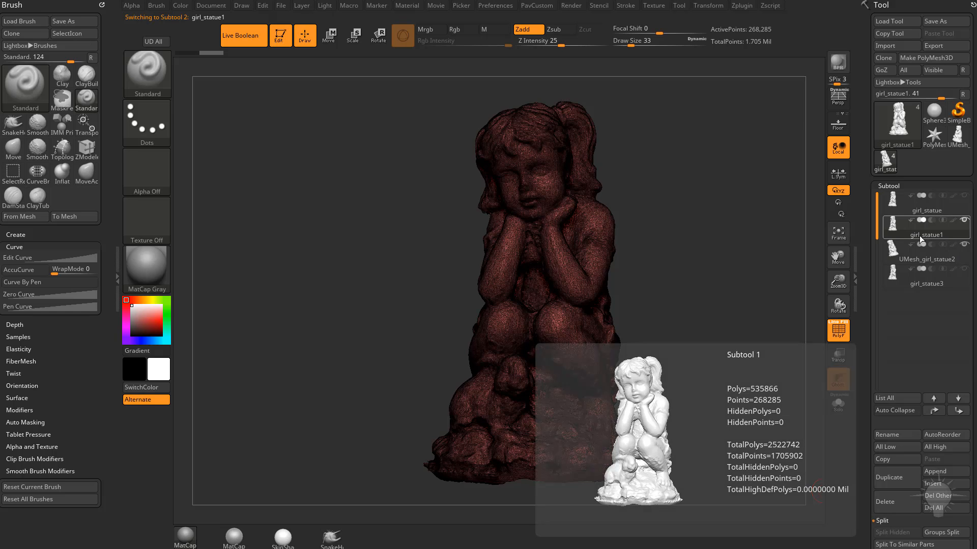
left_click(889, 504)
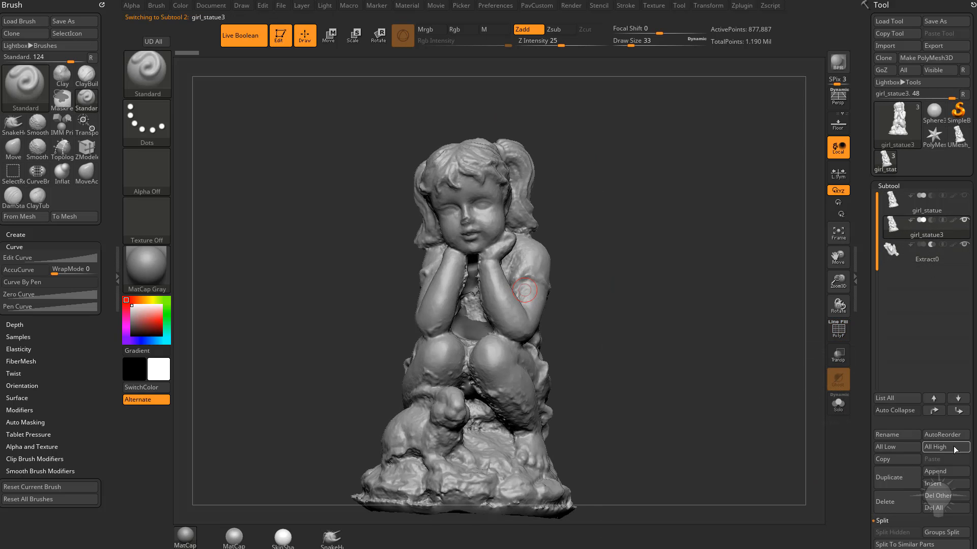
Insert the UMesh Boolean result below girl_statue3 and delete the Extract0 cutter
left_click(938, 485)
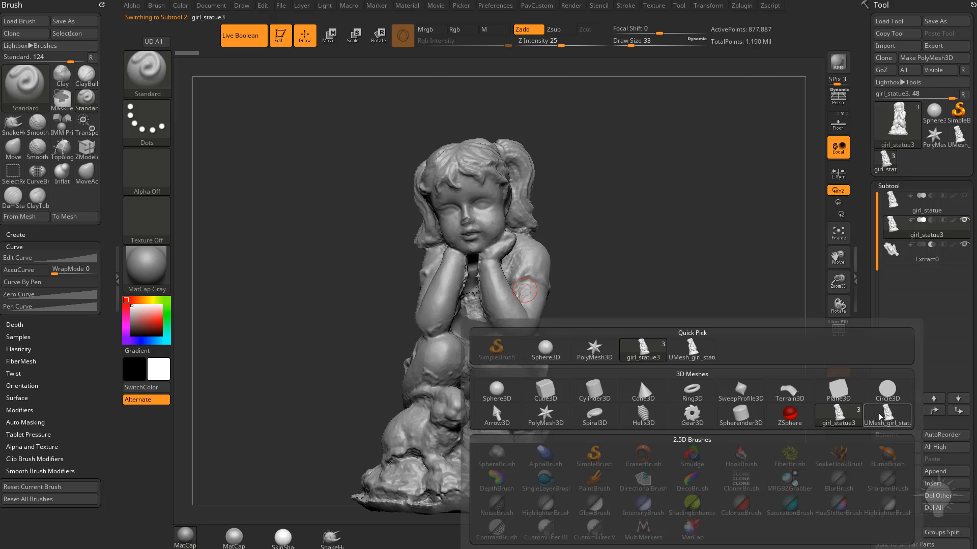
left_click(835, 423)
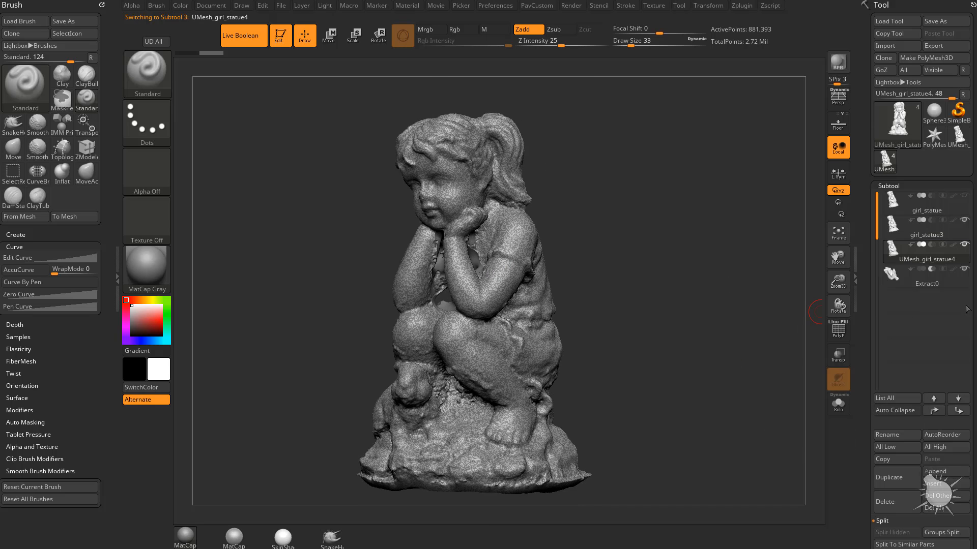
left_click(923, 284)
left_click(887, 501)
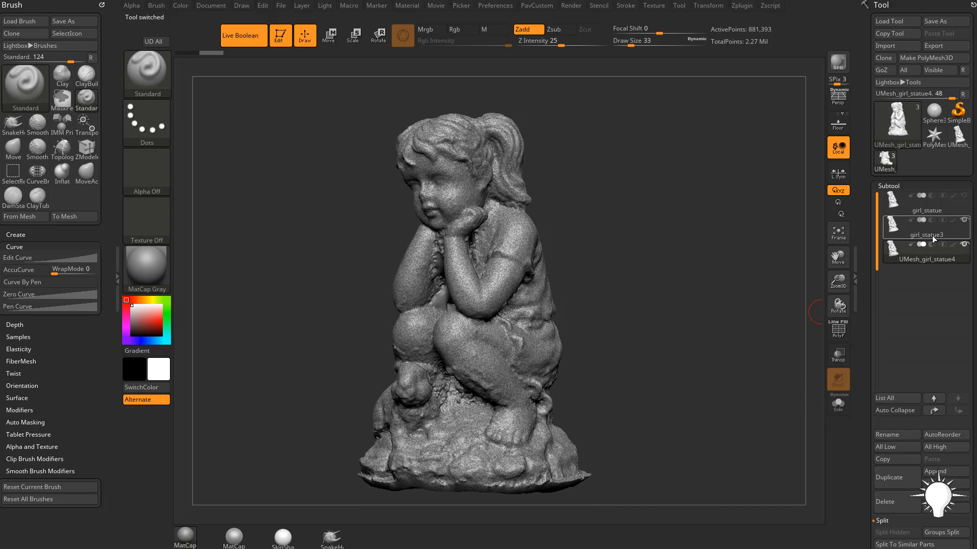
Select the girl_statue3 subtool and isolate it with Solo mode
left_click(933, 237)
left_click(838, 403)
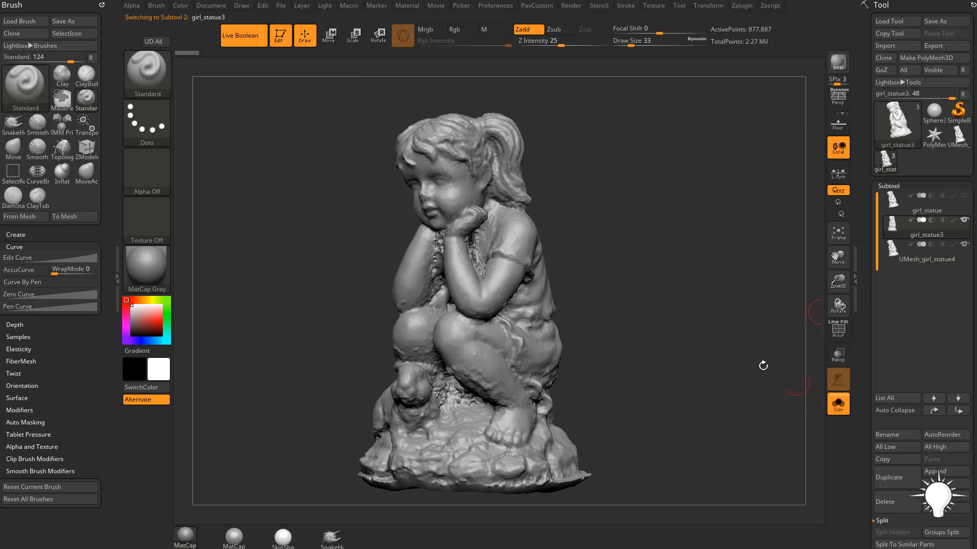